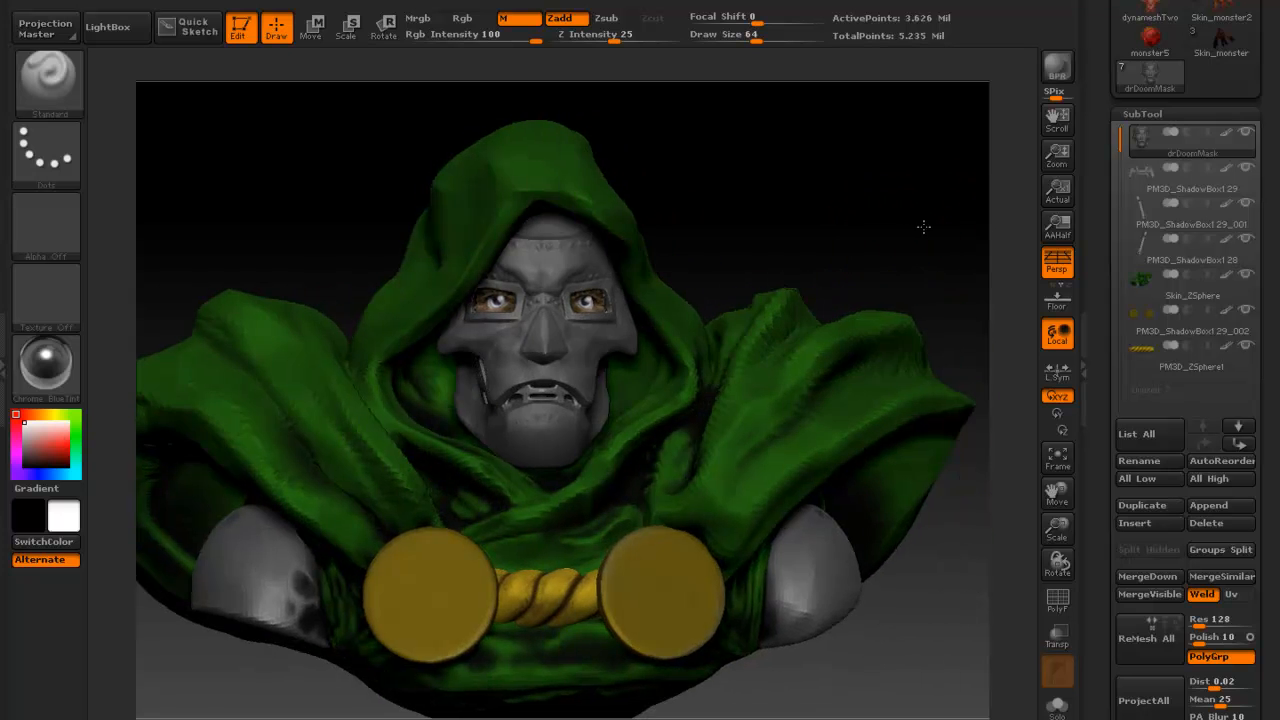
Clone the Doctor Doom mask subtool into a separate tool and switch to the clone.
drag(1112, 165, 1107, 293)
drag(1103, 125, 1106, 230)
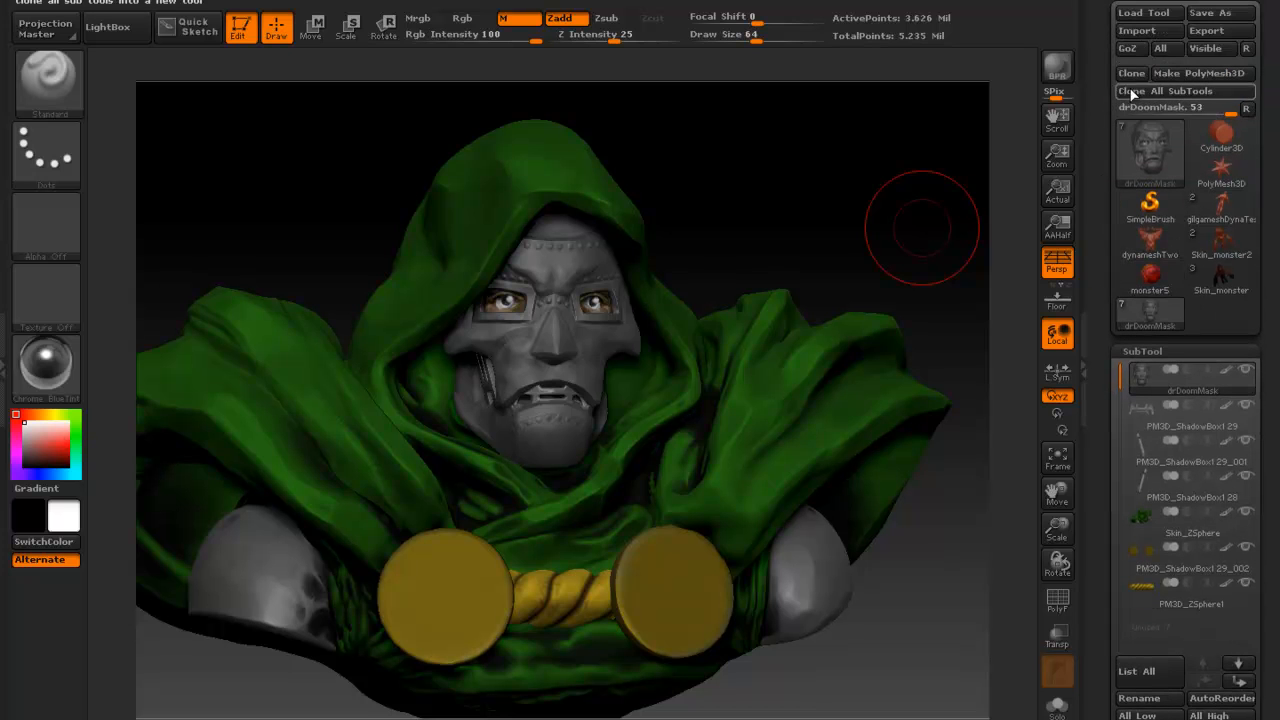
click(1130, 75)
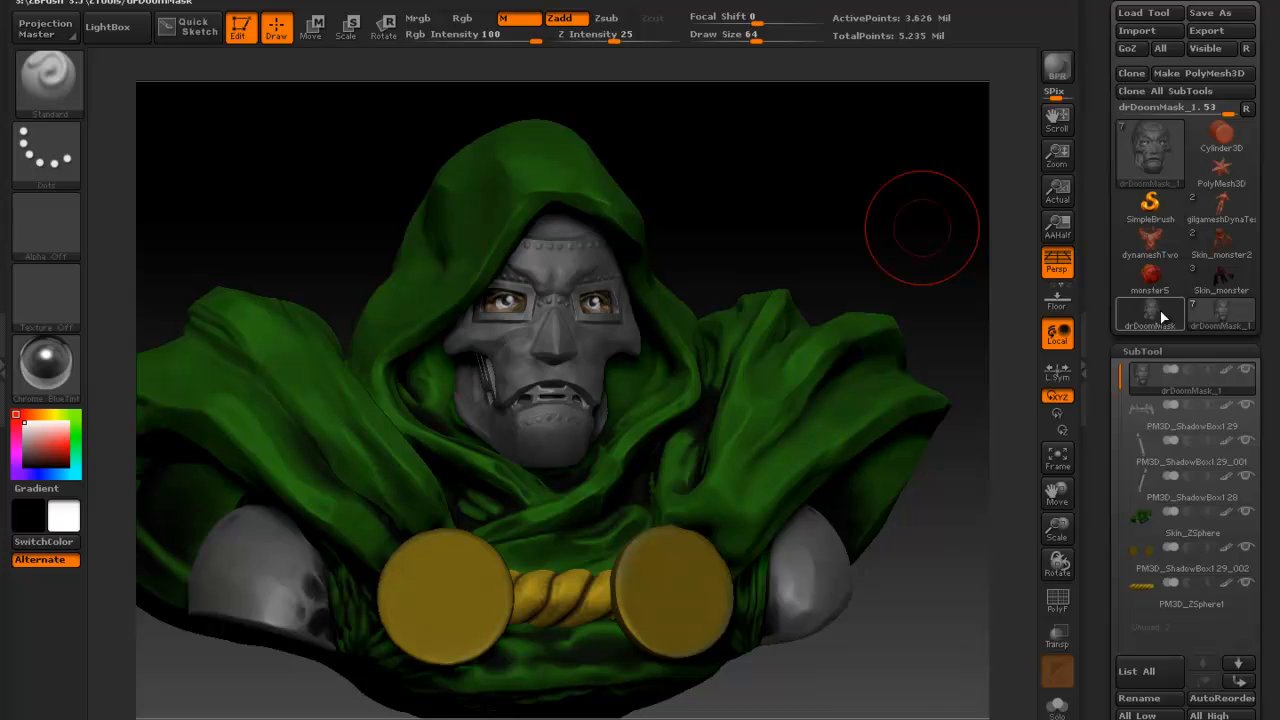
click(1150, 312)
drag(831, 434, 839, 402)
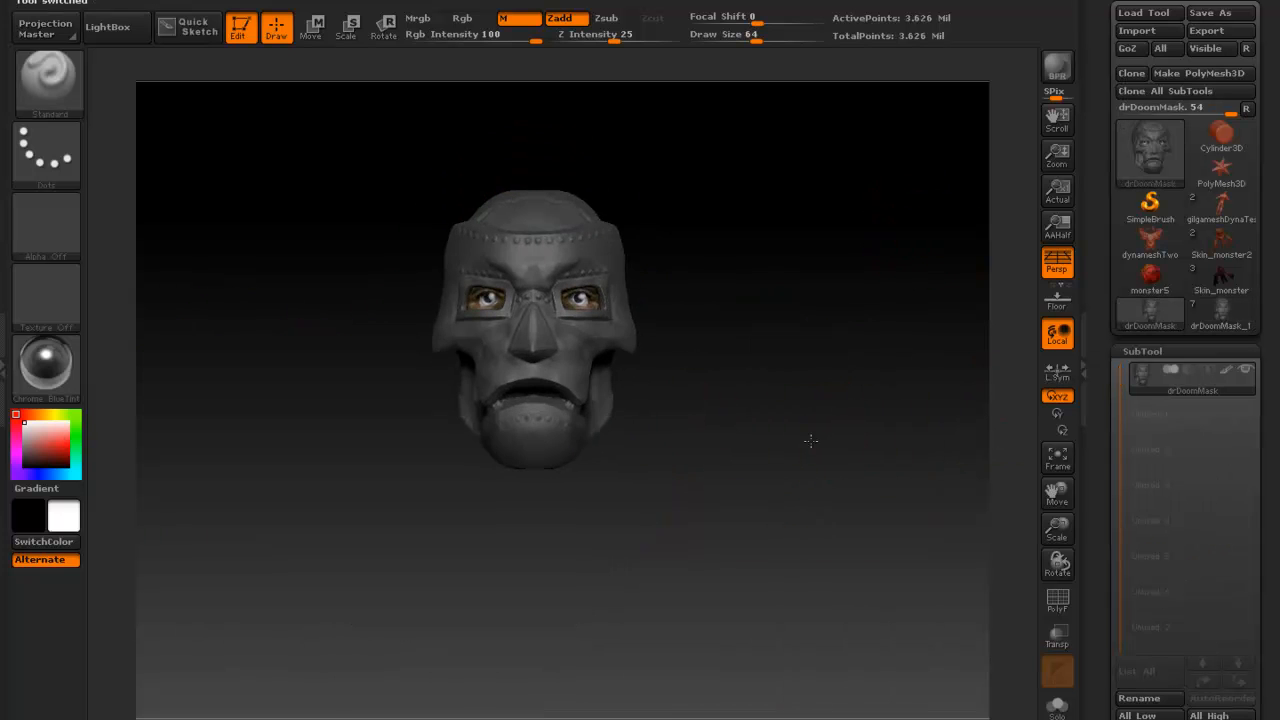
drag(853, 490, 846, 523)
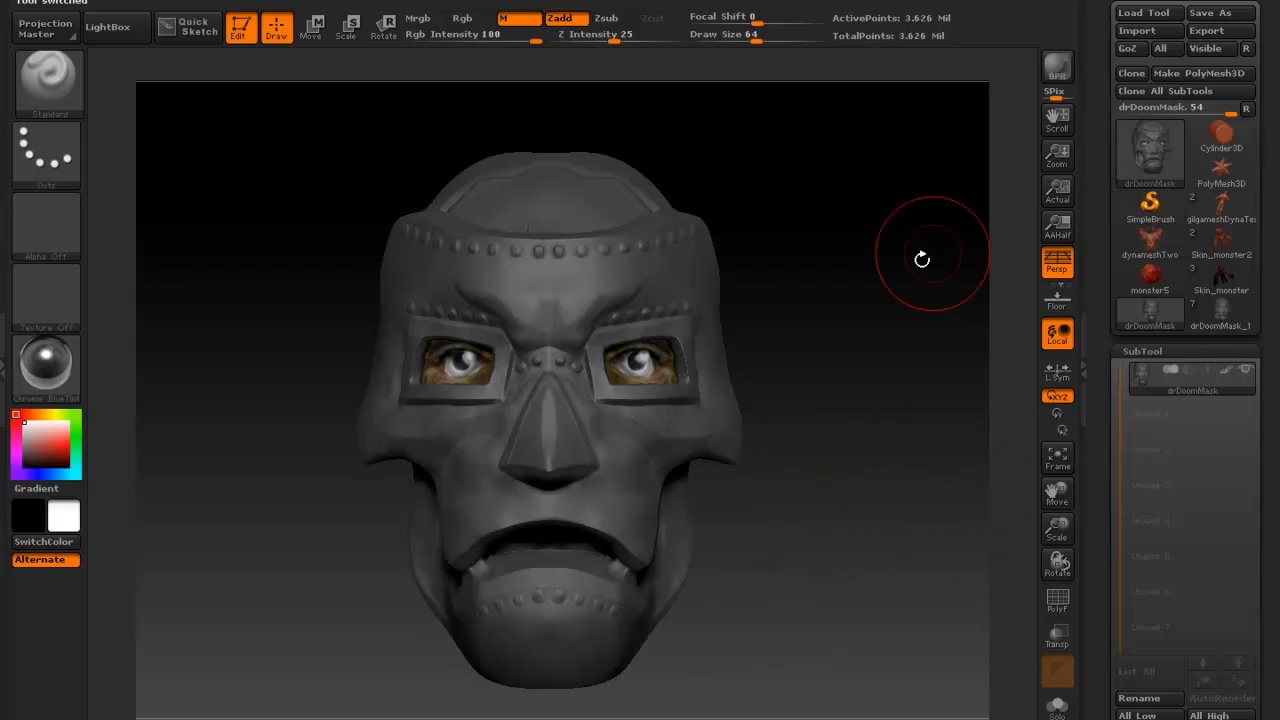
mouse_move(911, 414)
mouse_down()
mouse_move(860, 410)
mouse_move(923, 406)
mouse_up()
drag(897, 506, 875, 565)
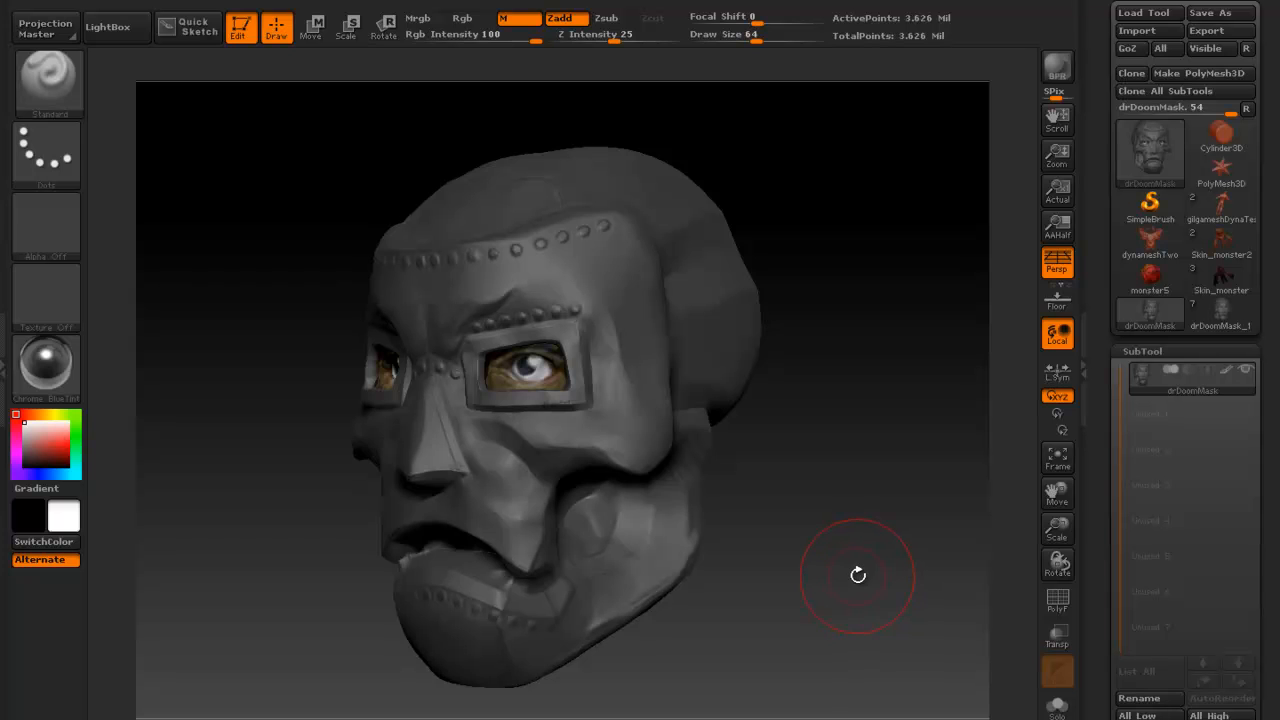
mouse_move(869, 583)
mouse_down()
mouse_move(822, 591)
mouse_move(866, 588)
mouse_up()
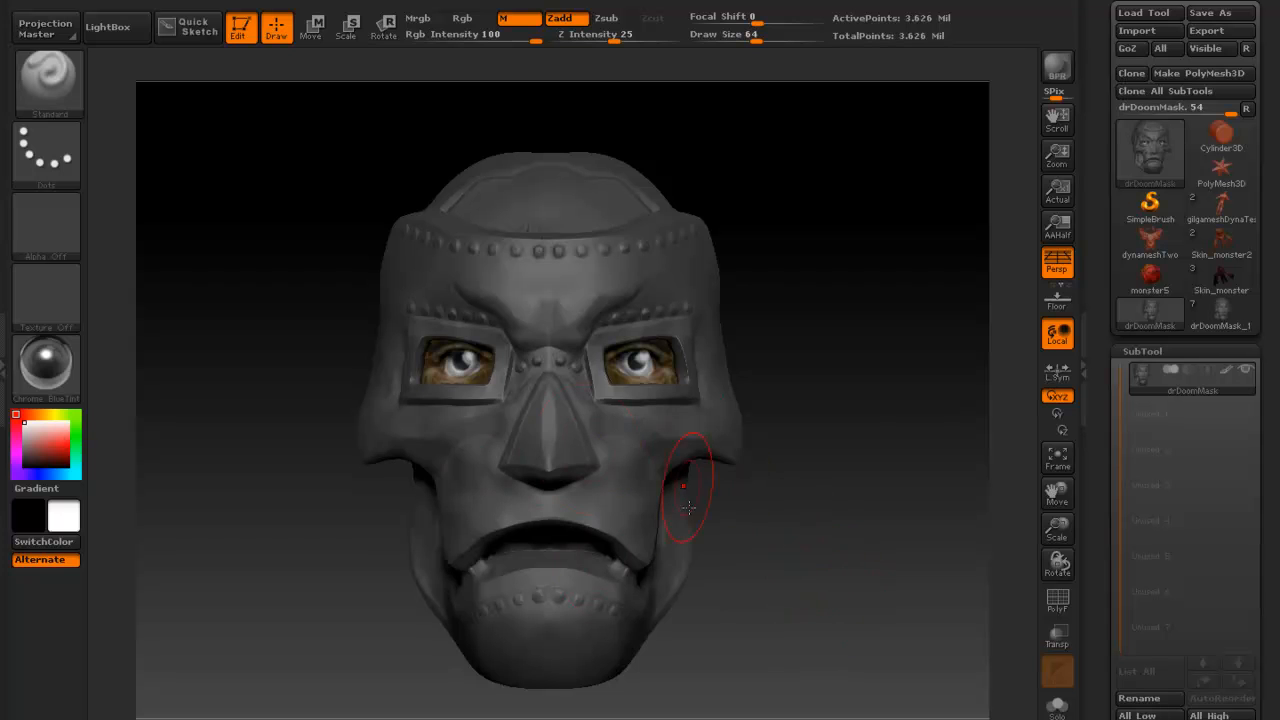
Switch to a new ZSphere and apply the MatCap Gray material to it.
click(1163, 160)
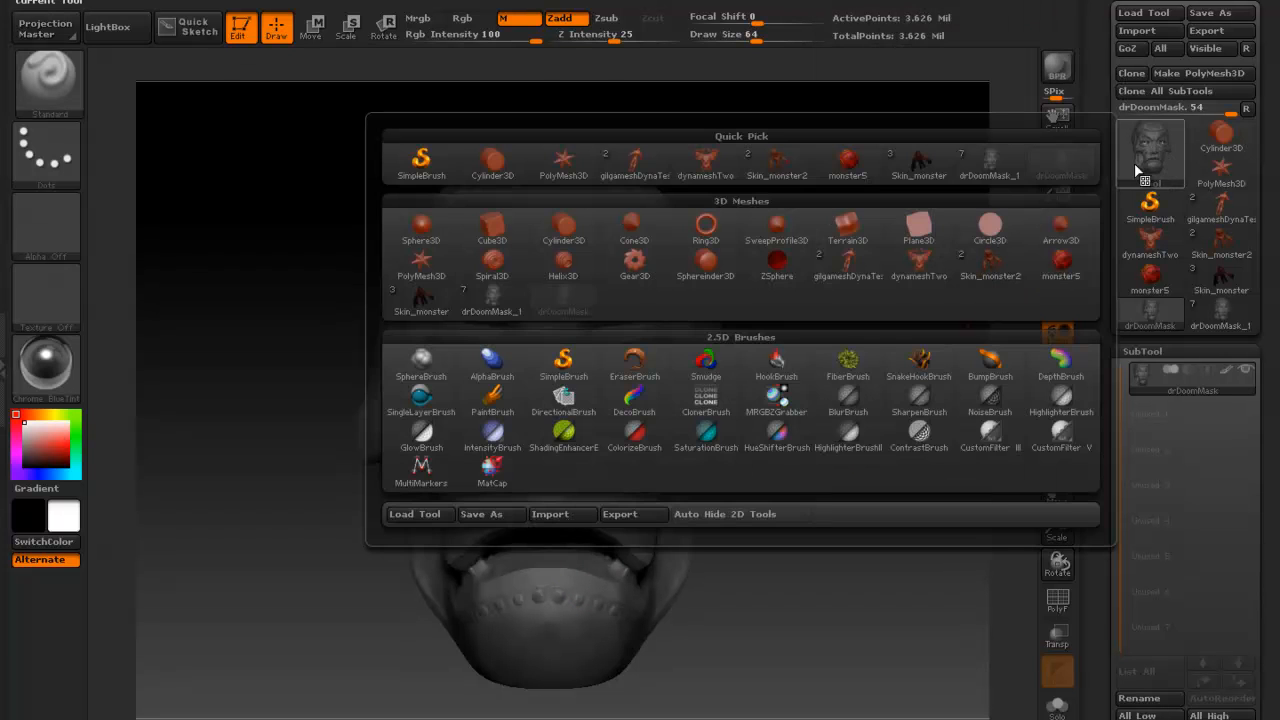
click(785, 268)
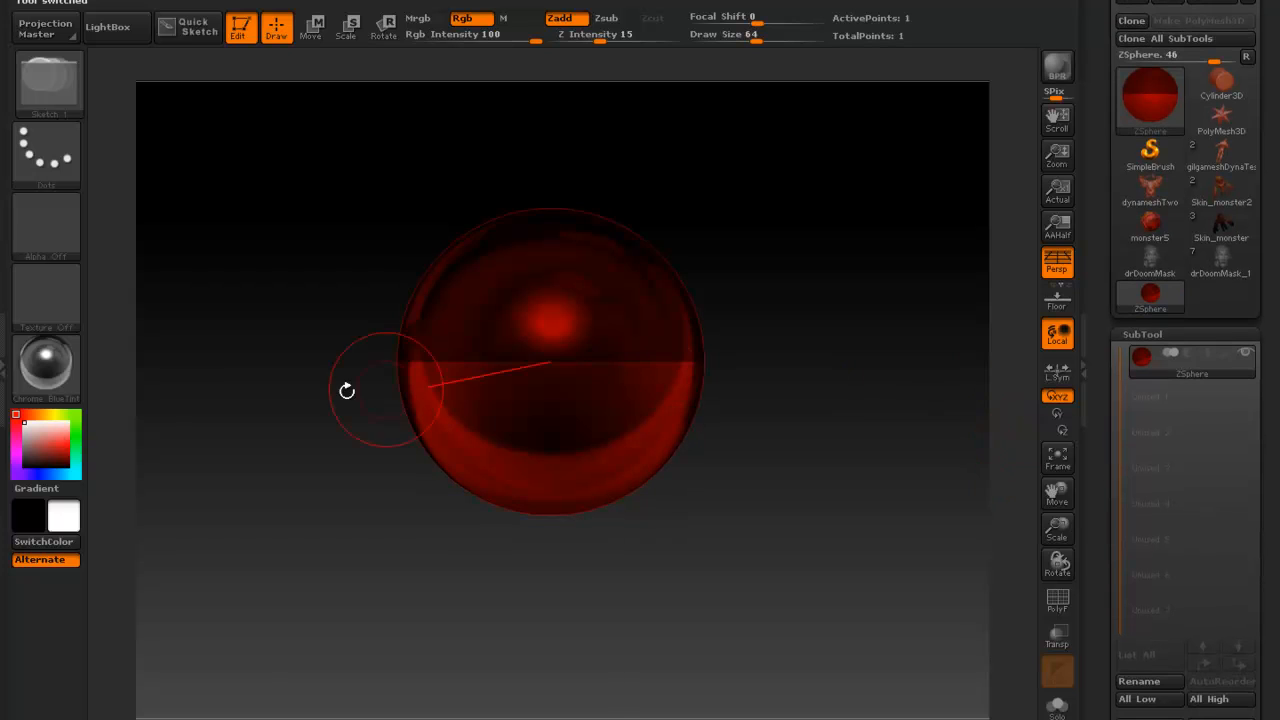
click(46, 362)
click(500, 376)
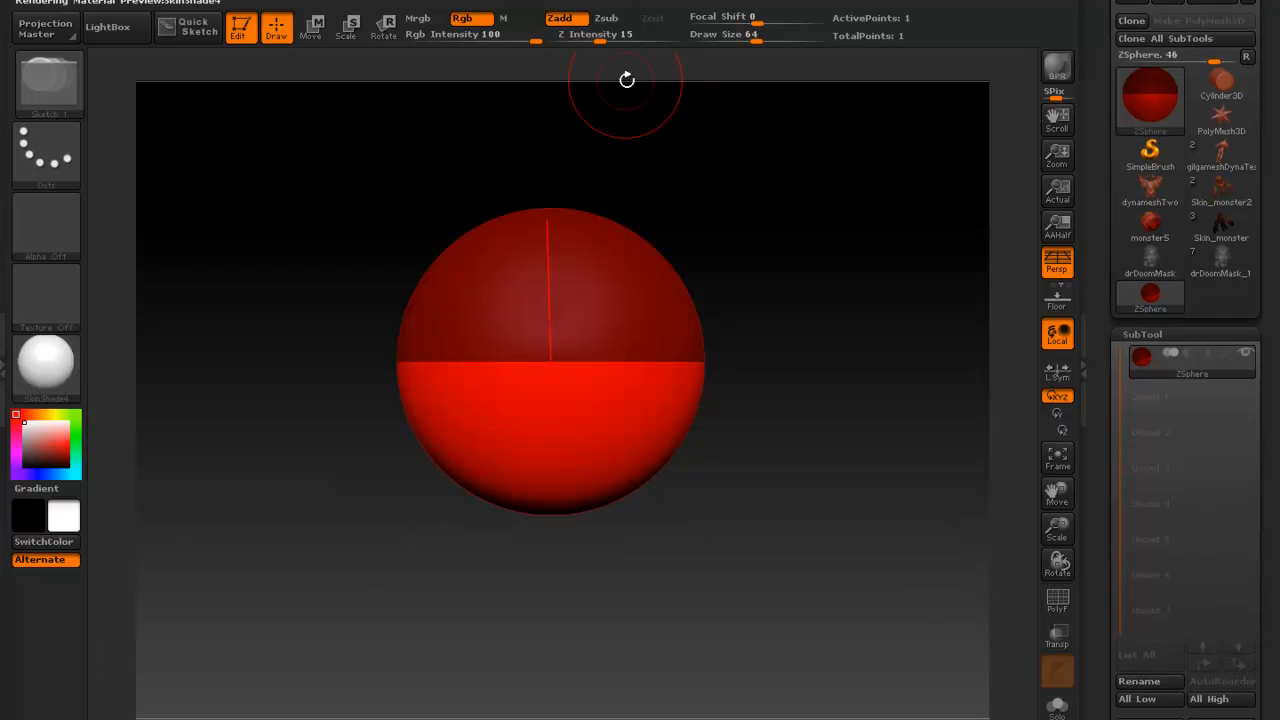
click(46, 376)
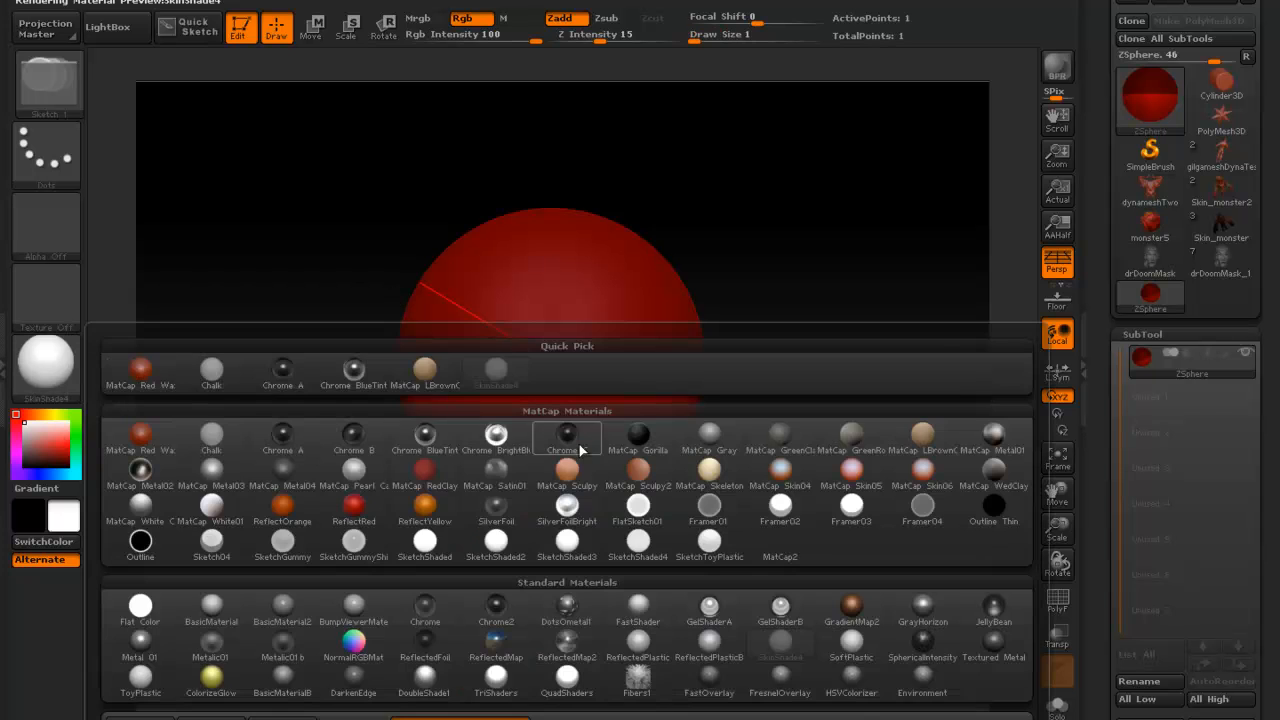
click(737, 430)
Select the single-subtool drDoomMask as the ZSphere's rigging mesh.
drag(1107, 540, 1106, 351)
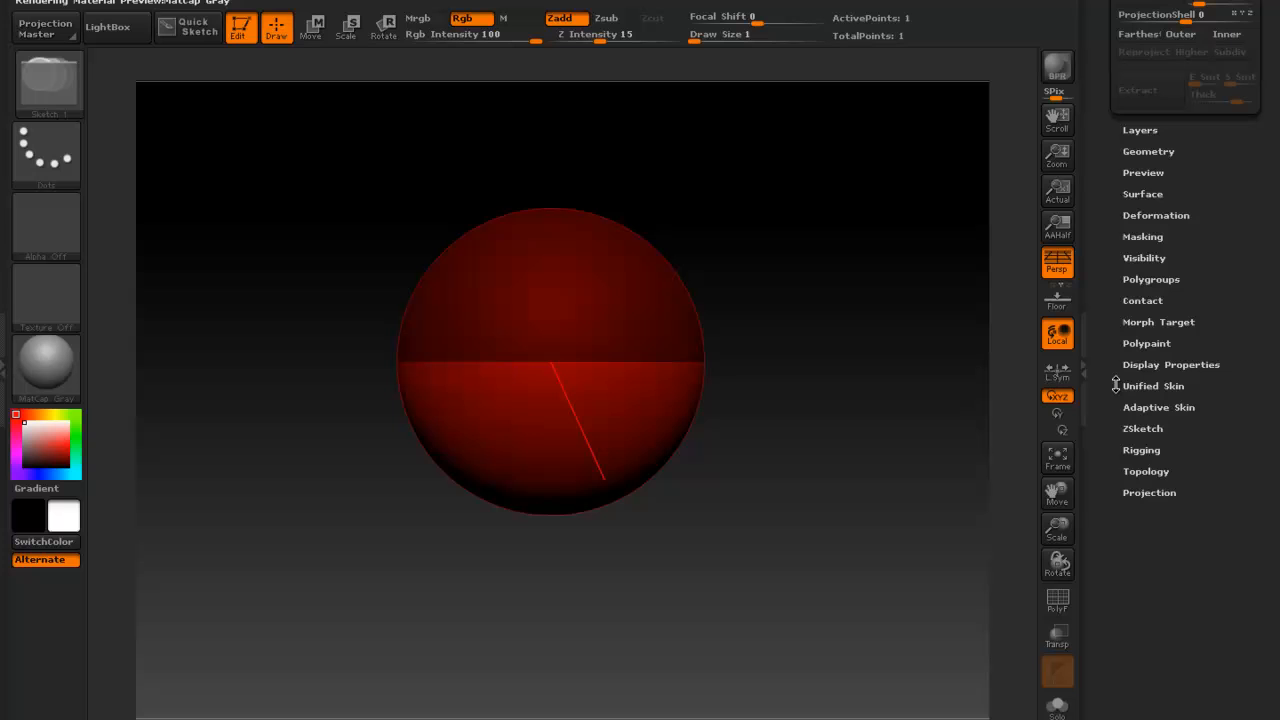
click(1140, 430)
click(1141, 430)
click(1140, 449)
click(1150, 486)
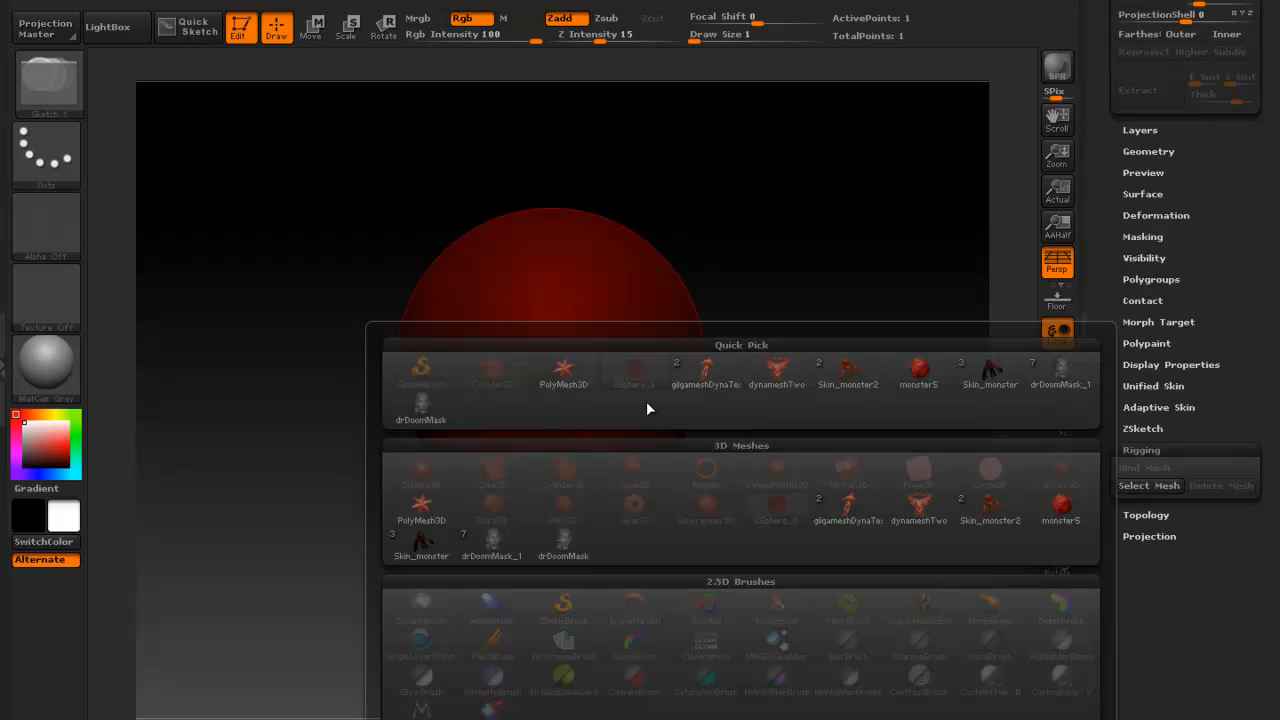
click(421, 406)
mouse_move(903, 506)
mouse_down()
mouse_move(854, 509)
mouse_move(897, 506)
mouse_up()
Turn on Edit Topology for the ZSphere over the mask.
click(1161, 514)
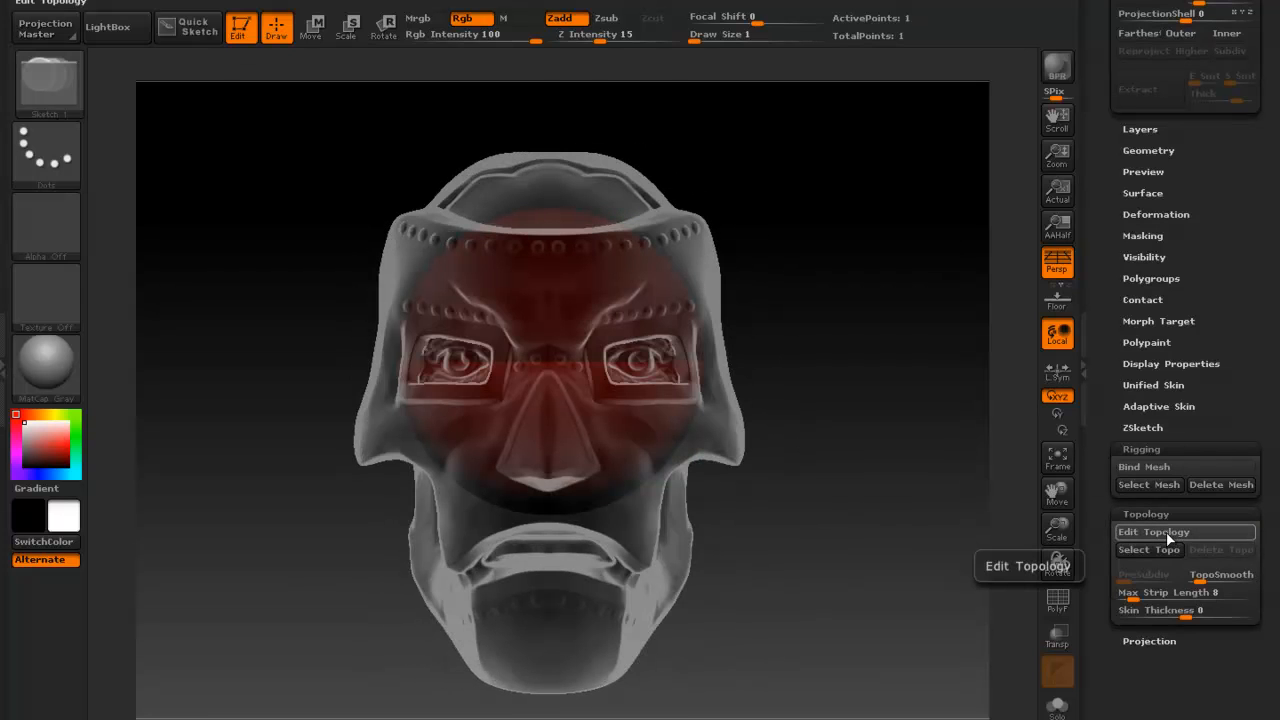
click(1172, 532)
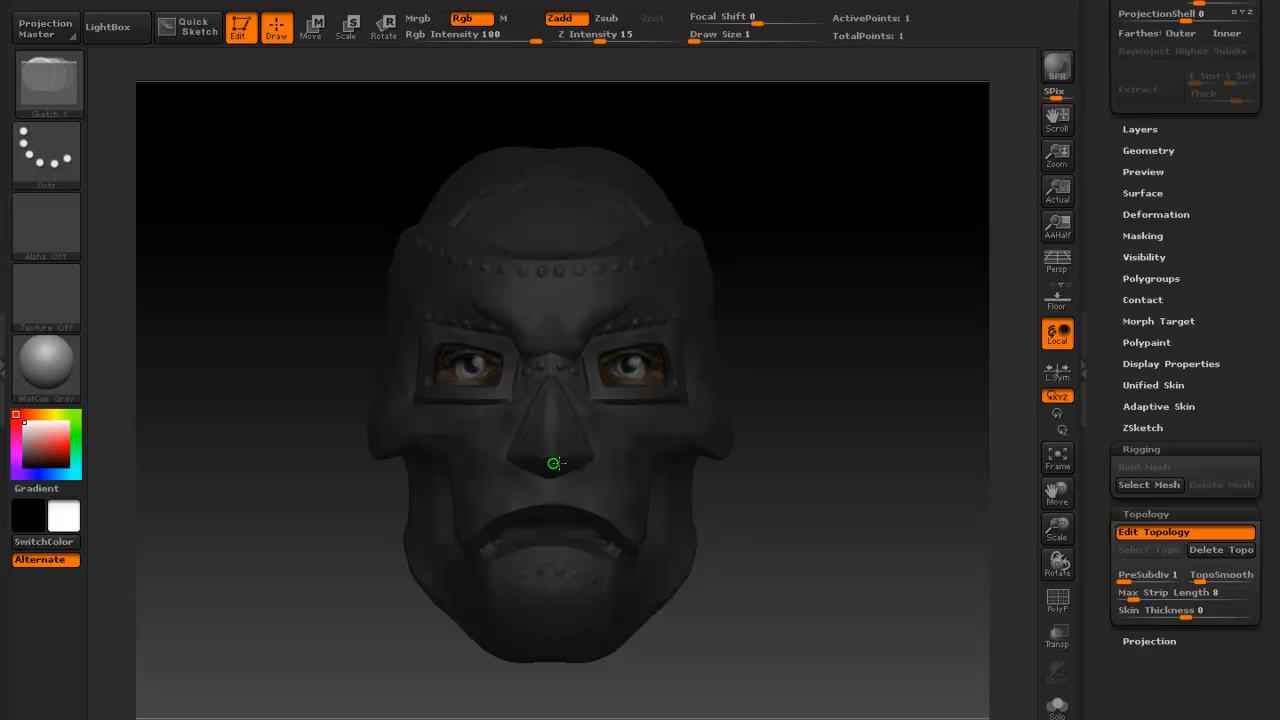
drag(861, 440, 904, 664)
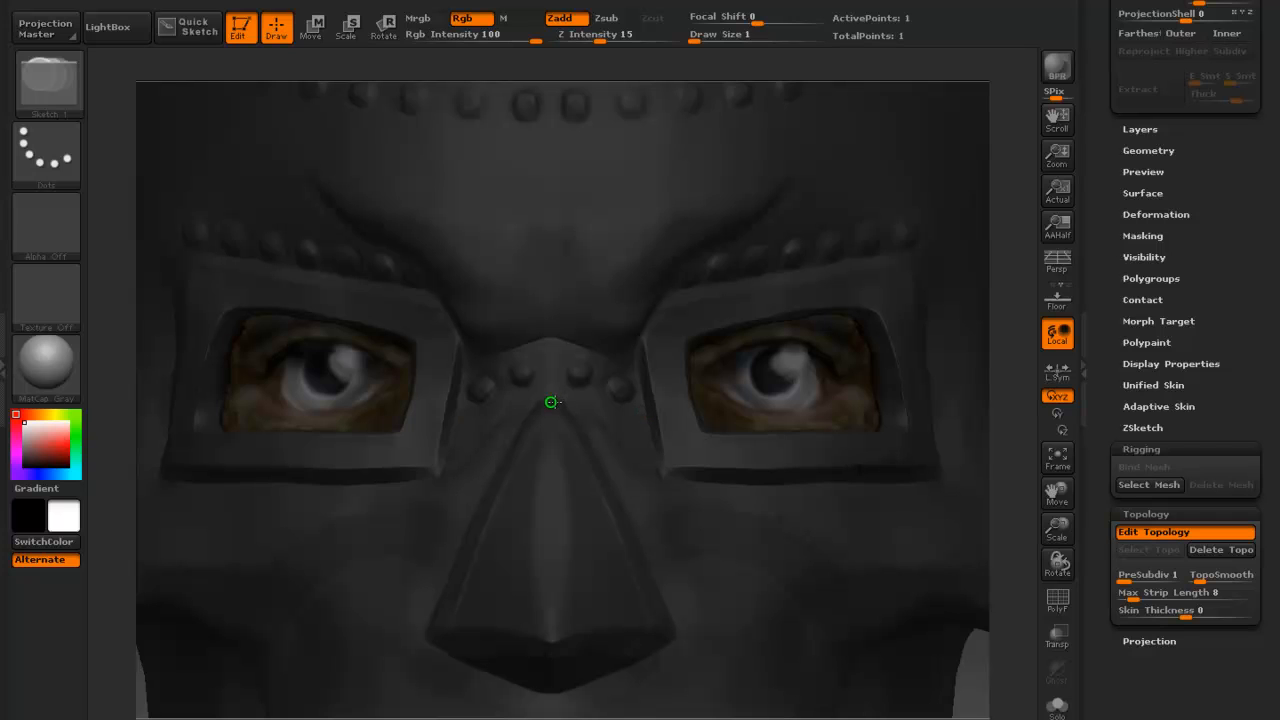
click(637, 411)
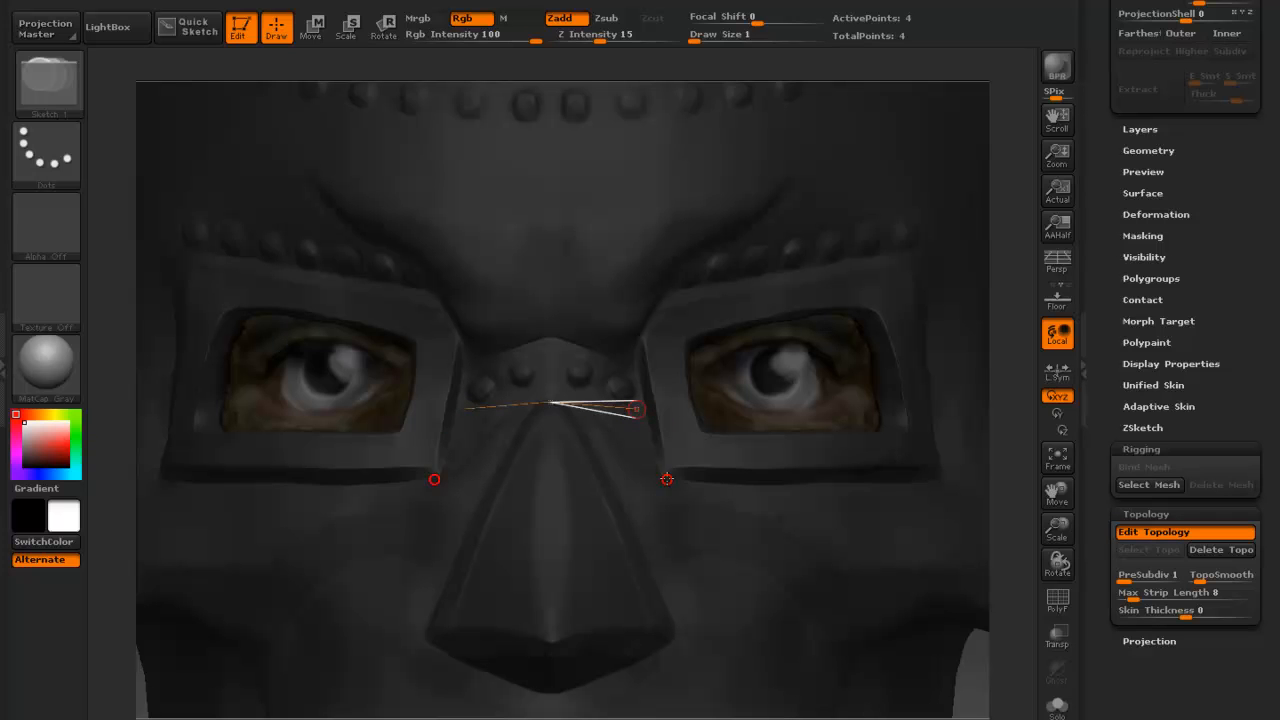
click(656, 477)
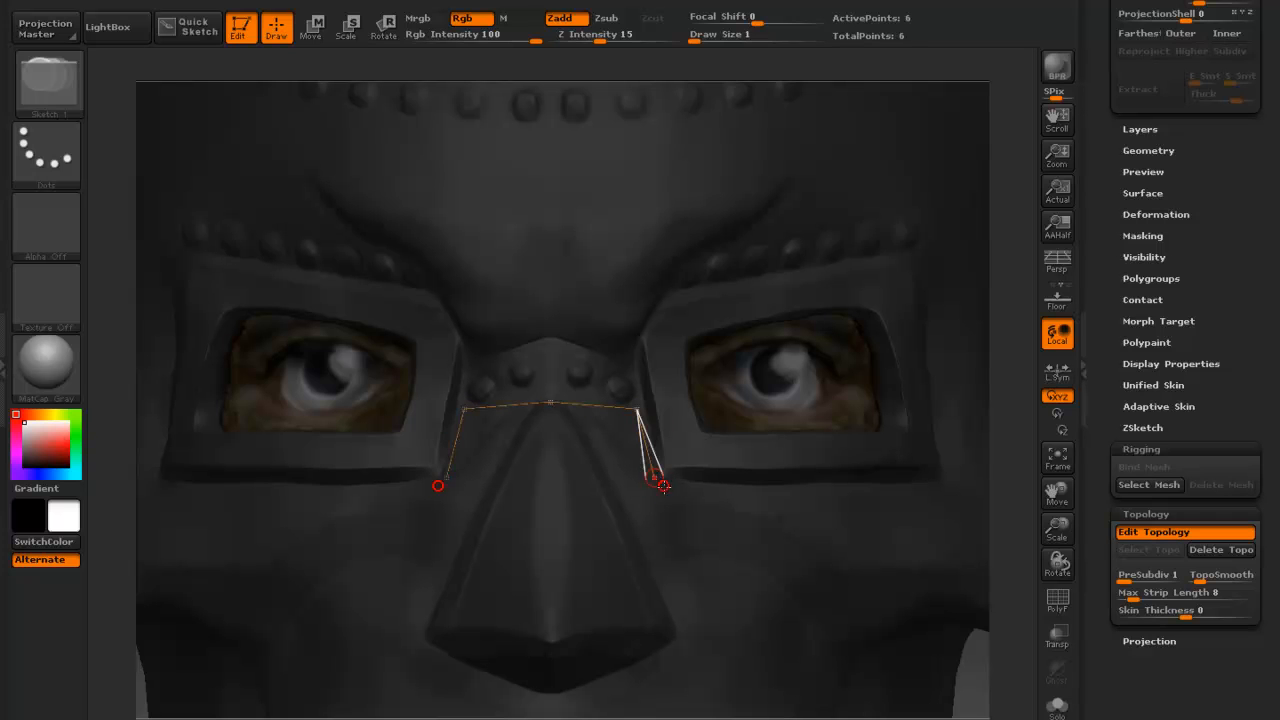
click(551, 487)
click(551, 403)
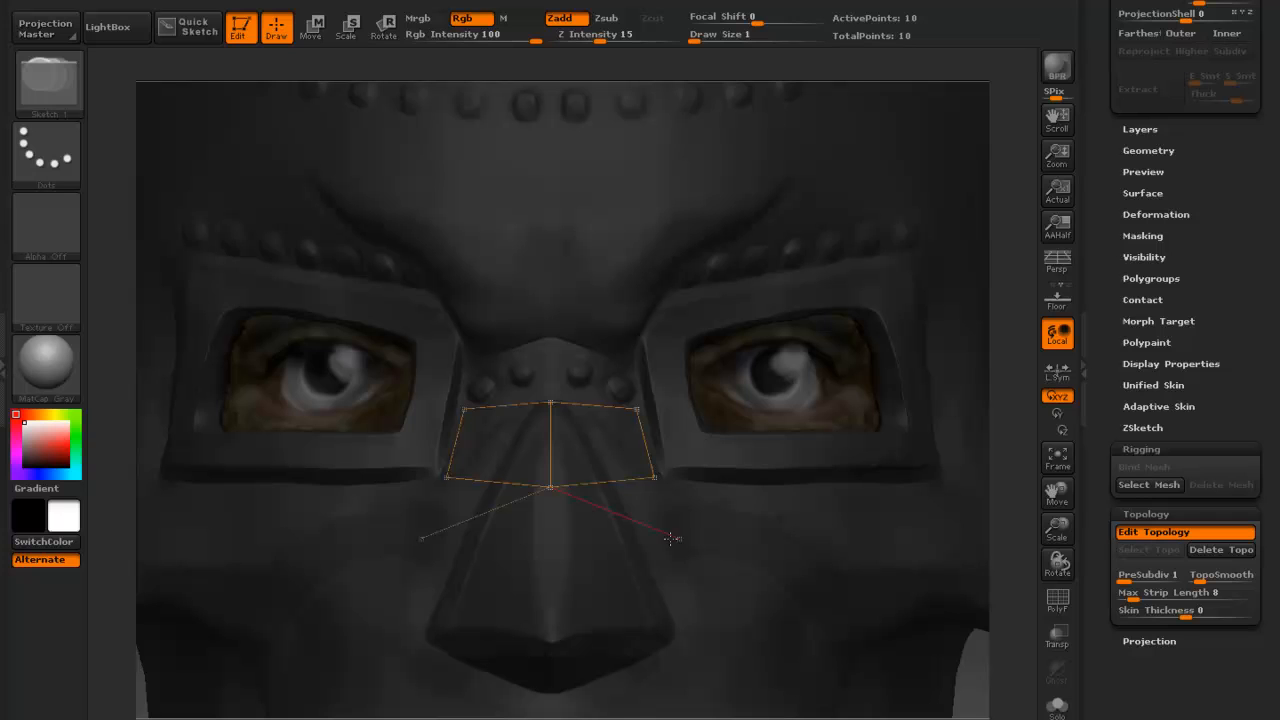
key(ctrl)
key(ctrl+z)
key(ctrl+z)
key(ctrl+z)
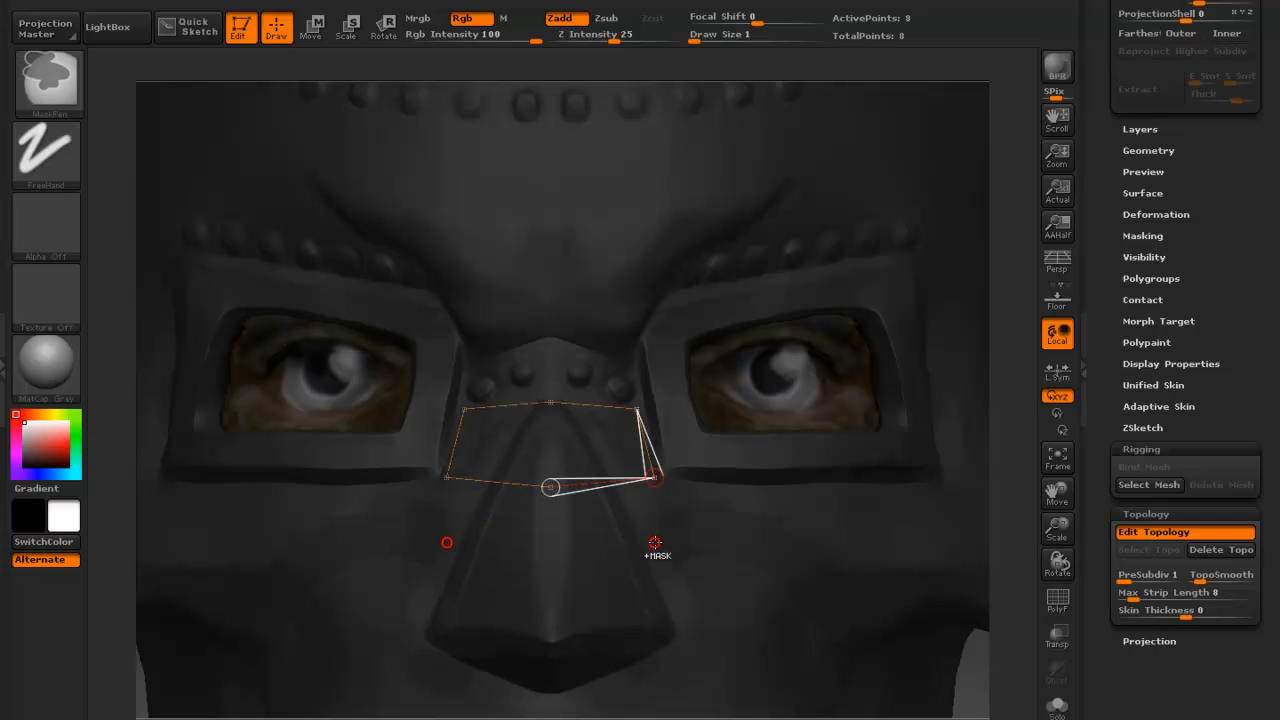
key(ctrl+z)
key(ctrl+z)
key(ctrl+z)
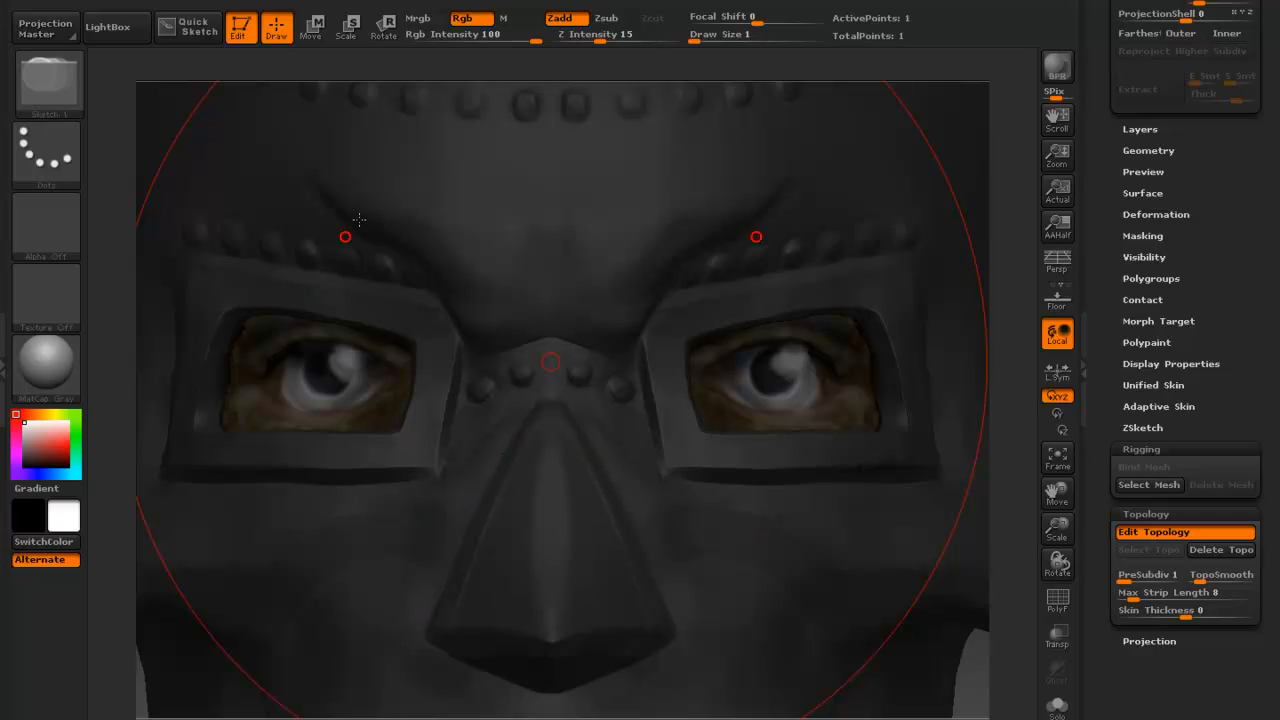
click(926, 205)
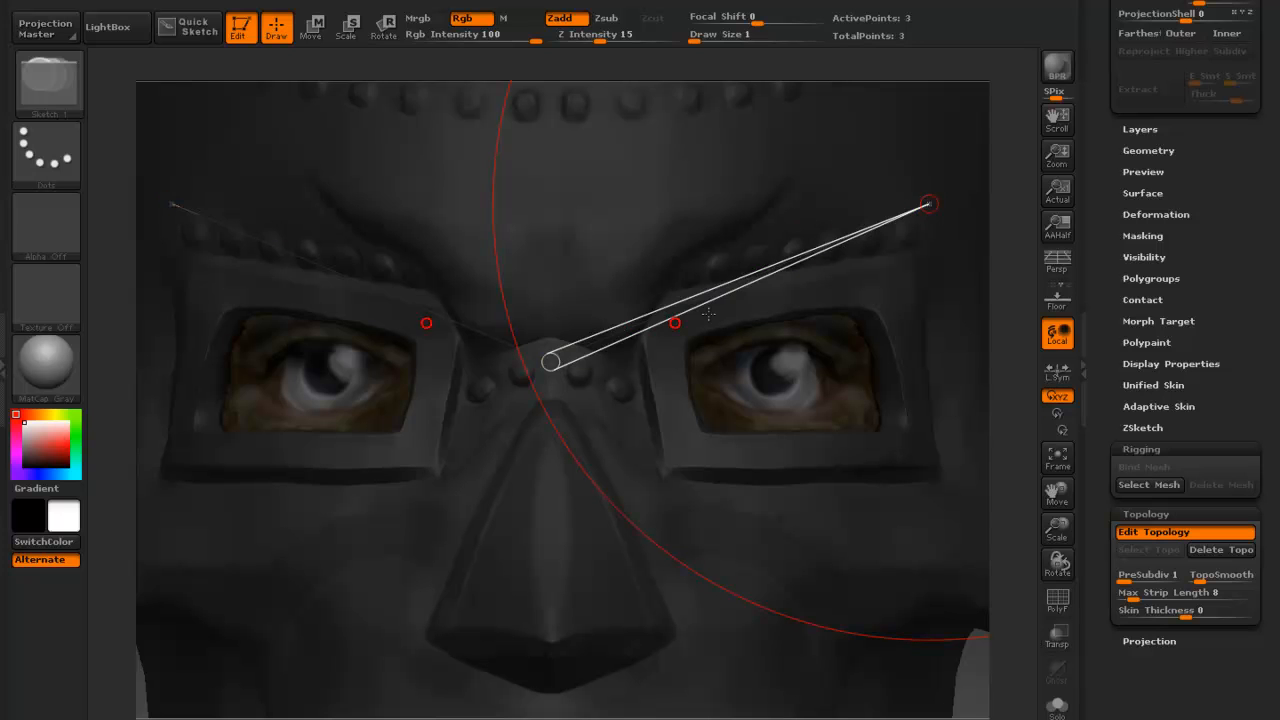
alt+click(930, 203)
Draw a mirrored pair of small topology quads beside the nose bridge, joined by an edge across its top.
mouse_move(1019, 380)
mouse_down()
mouse_move(1050, 378)
mouse_move(1016, 426)
mouse_move(1010, 388)
mouse_up()
drag(997, 466, 891, 486)
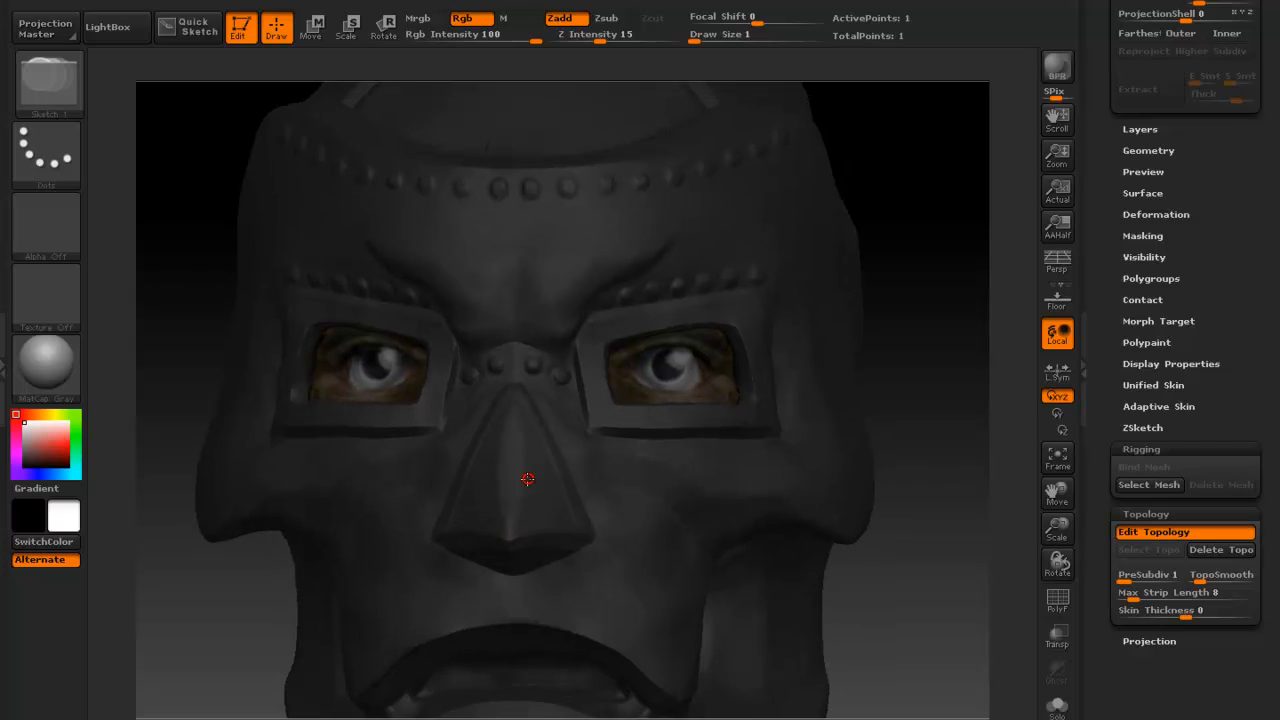
drag(953, 514, 957, 594)
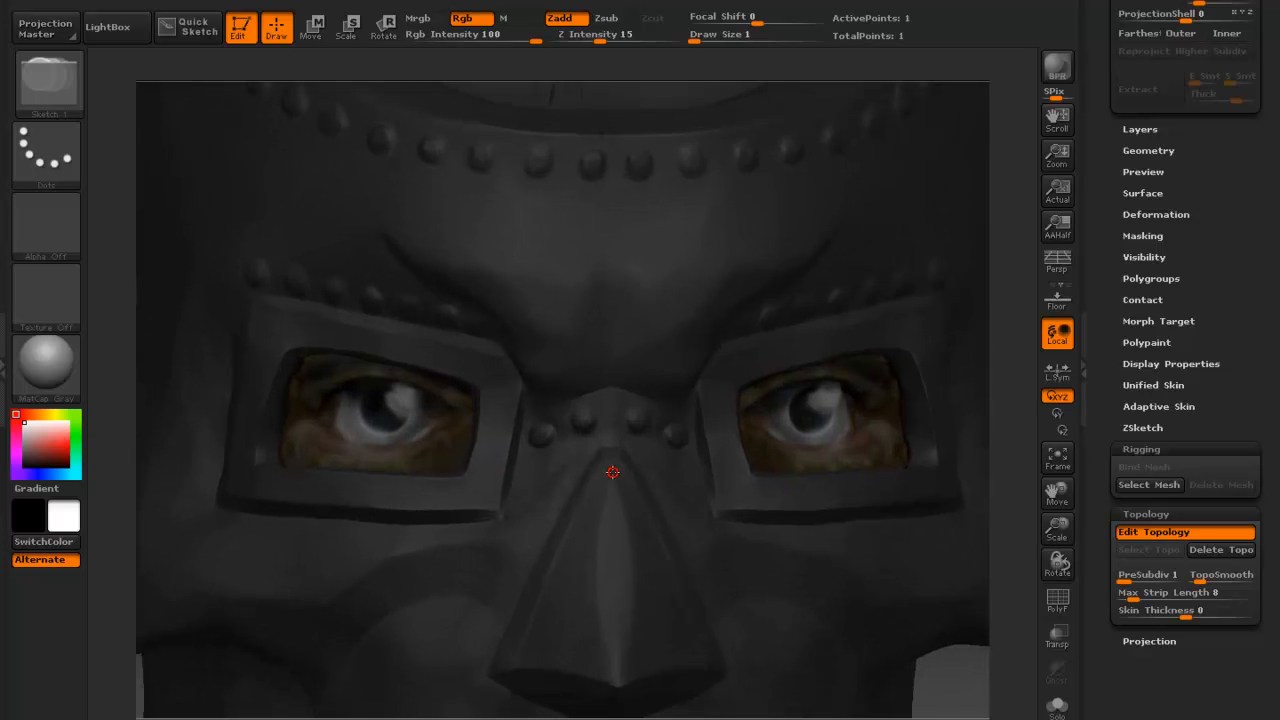
drag(948, 676, 910, 672)
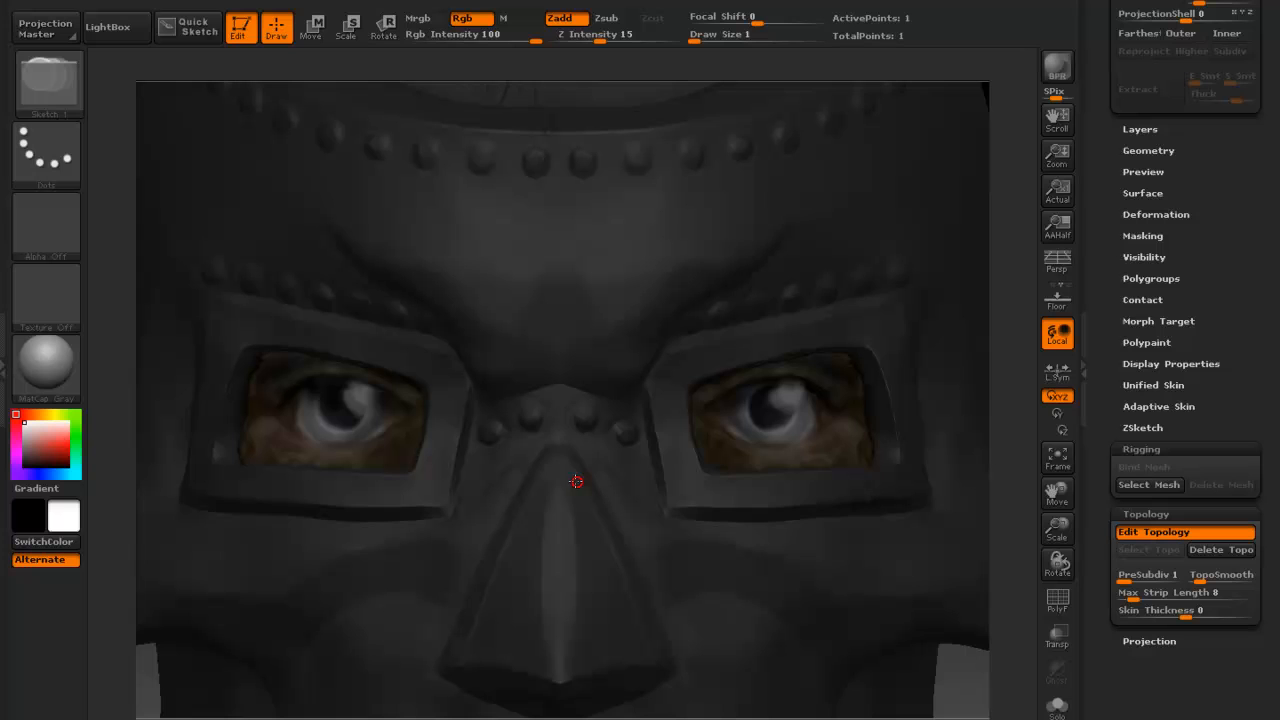
click(642, 467)
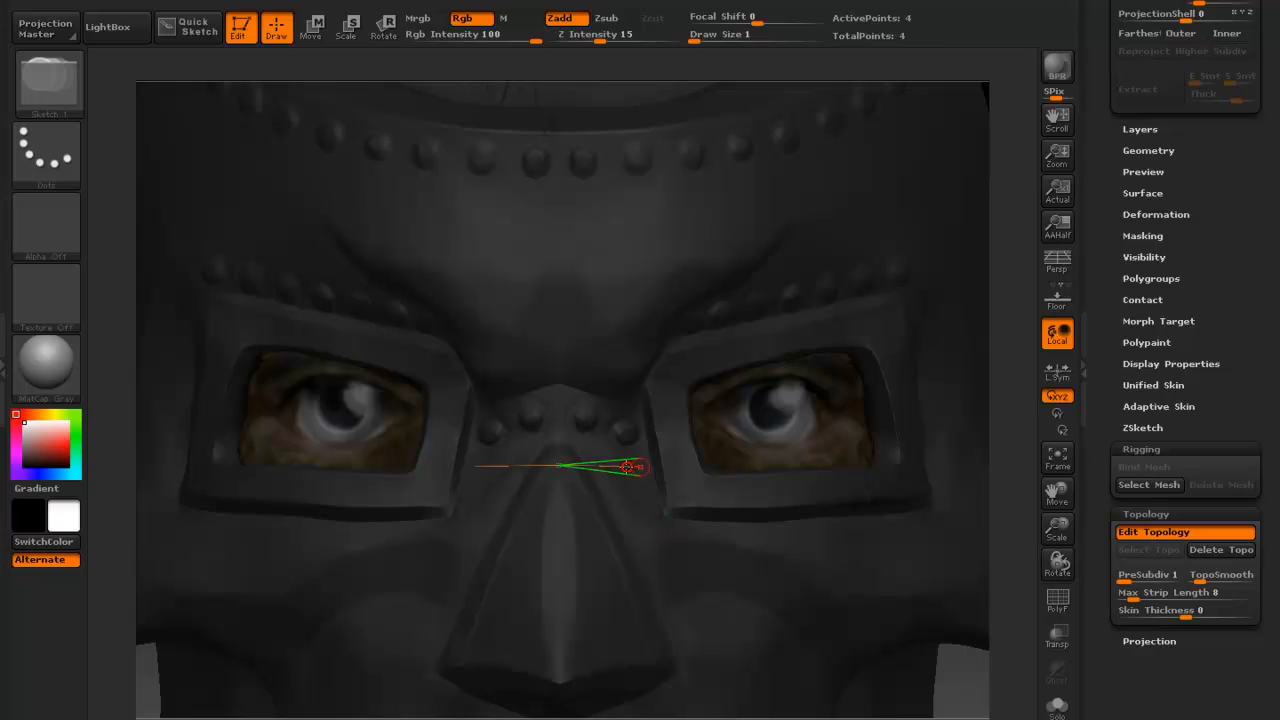
click(647, 499)
click(602, 503)
click(596, 467)
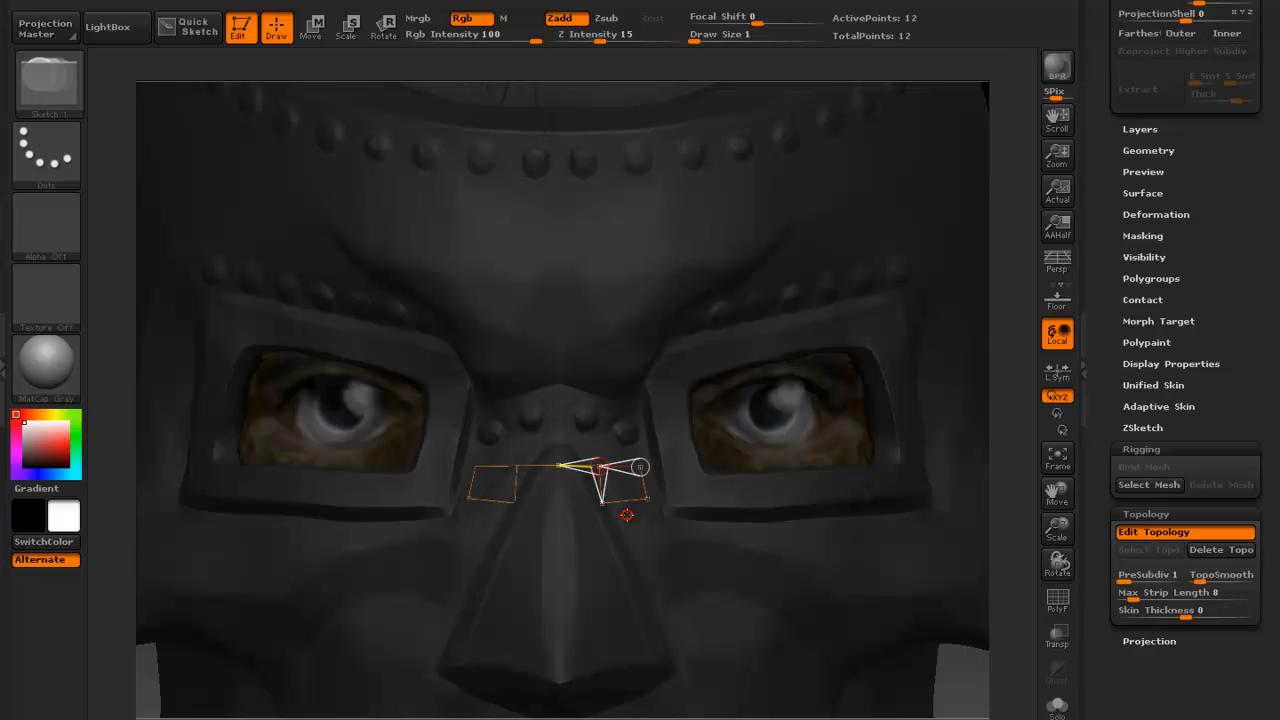
Close the gap between the two nose-bridge quads with a lower centre point and a vertical centre edge.
click(560, 510)
key(ctrl+z)
ctrl+click(602, 504)
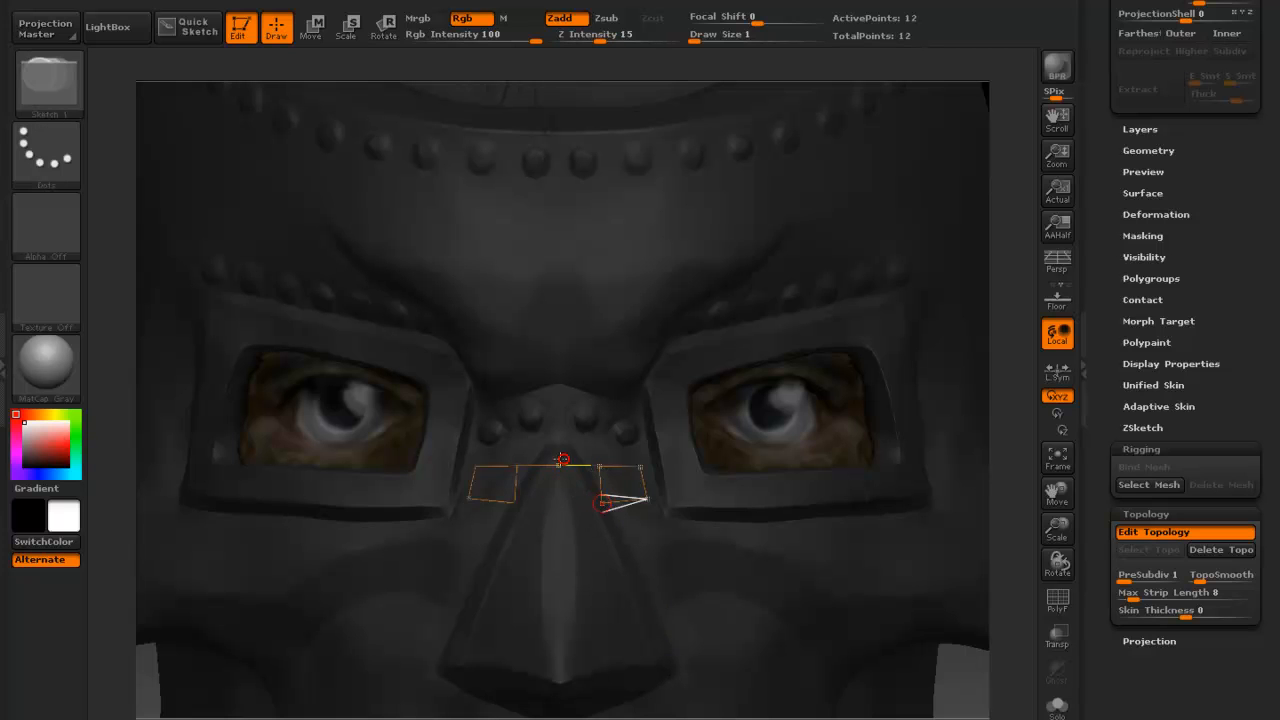
click(602, 504)
drag(971, 680, 444, 502)
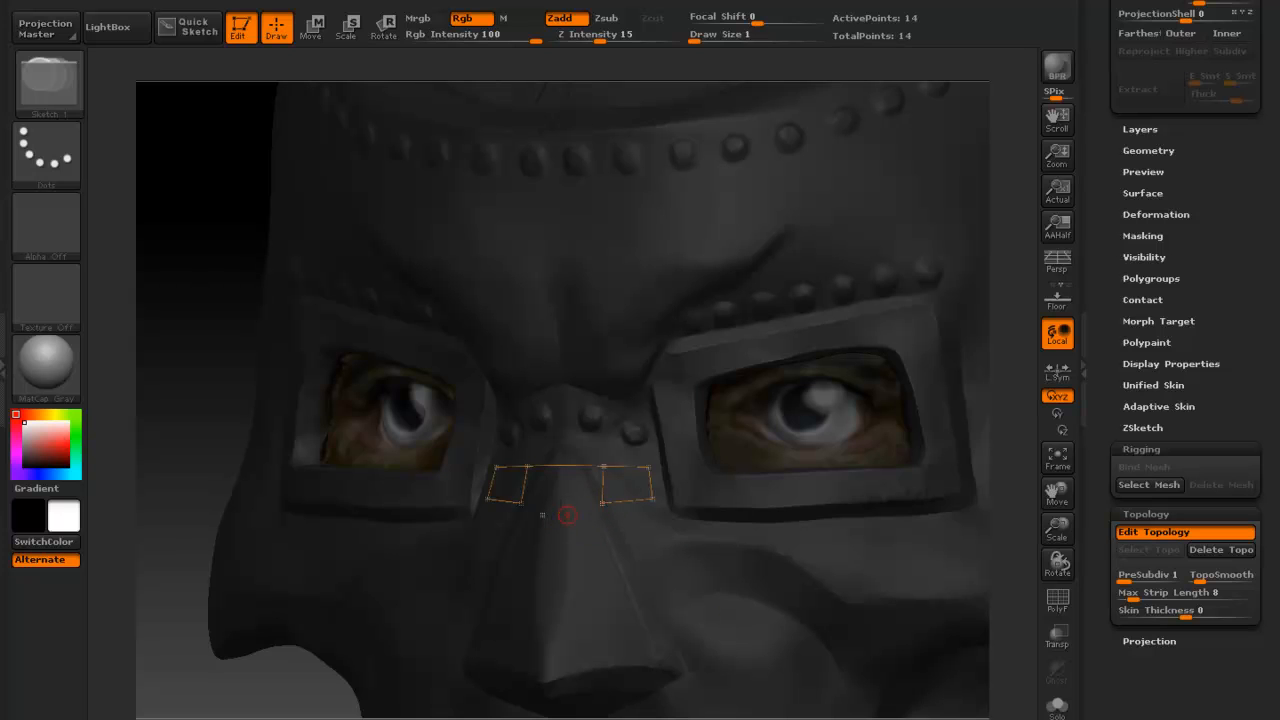
key(ctrl+z)
click(556, 516)
click(558, 466)
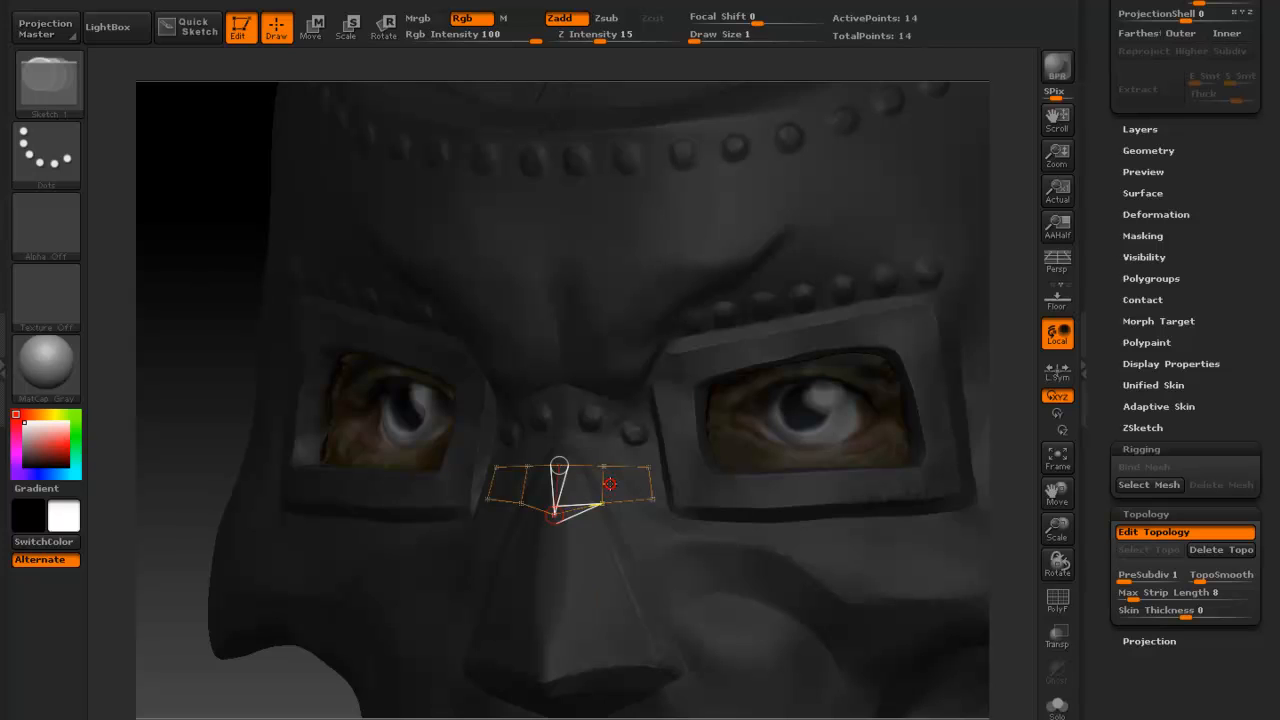
Extend the topology down the nose in three mirrored rows of quads ending at the nose tip.
click(557, 552)
click(634, 558)
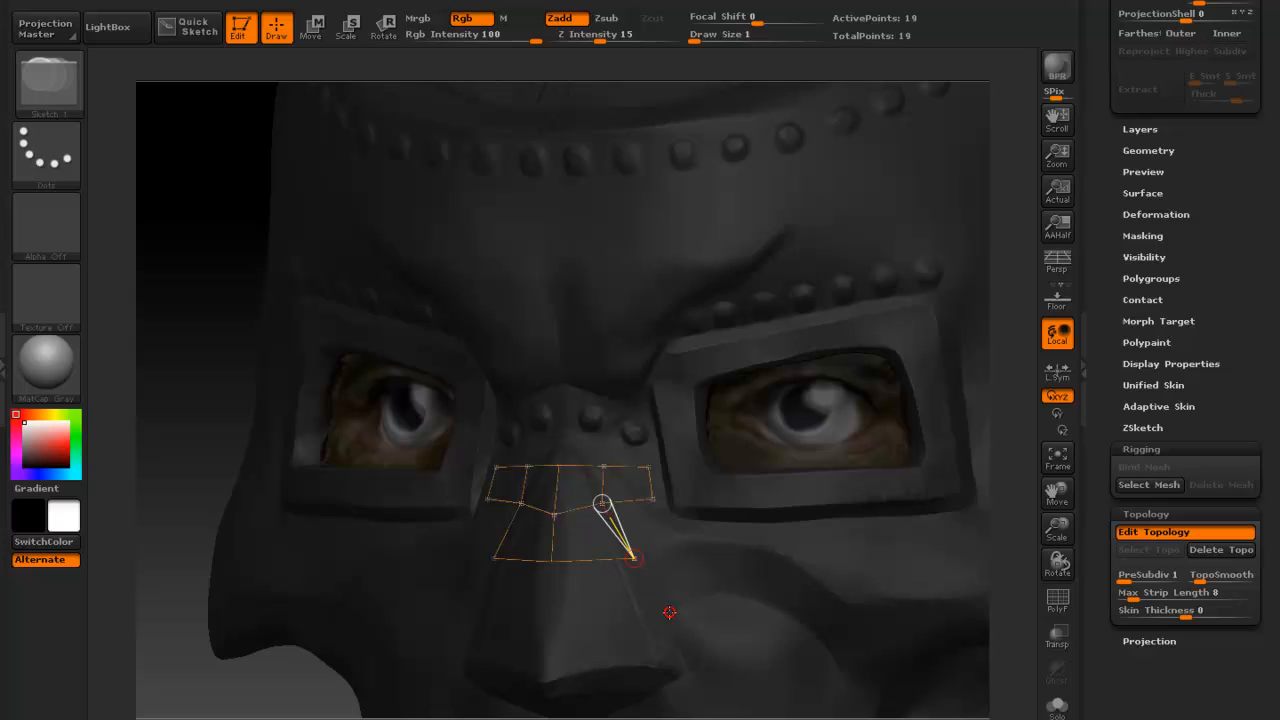
click(655, 604)
click(549, 614)
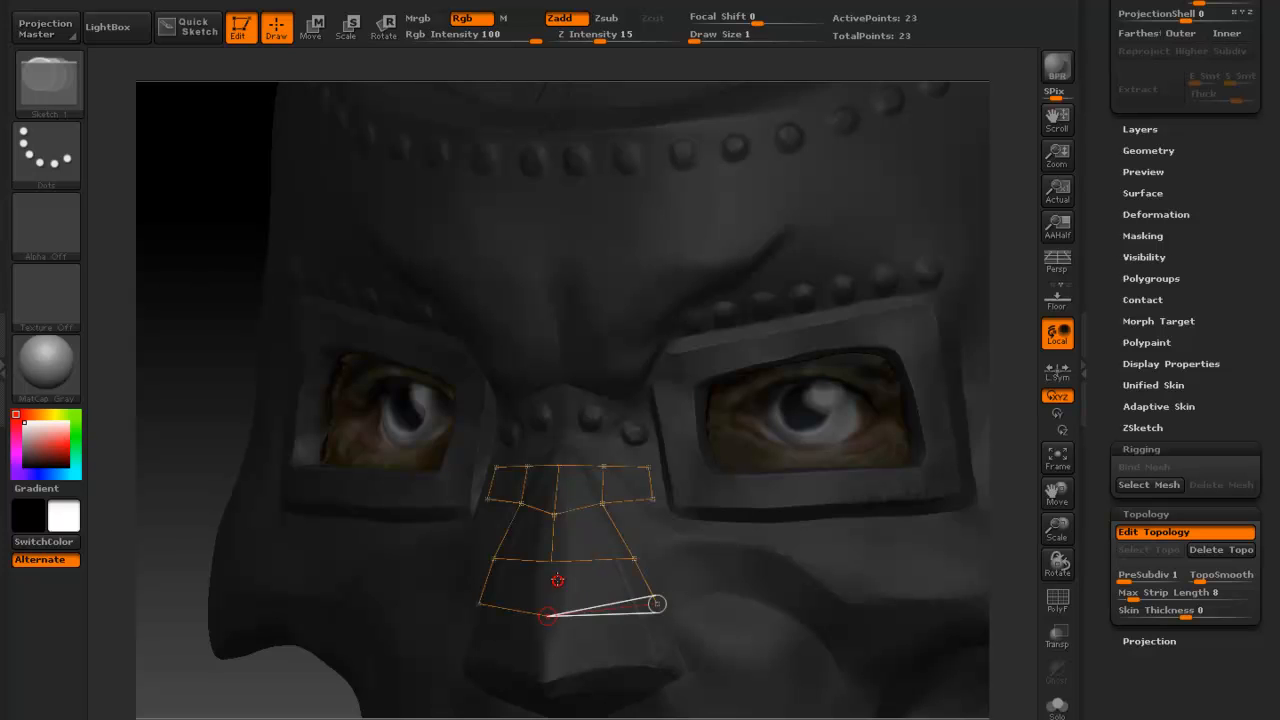
click(542, 679)
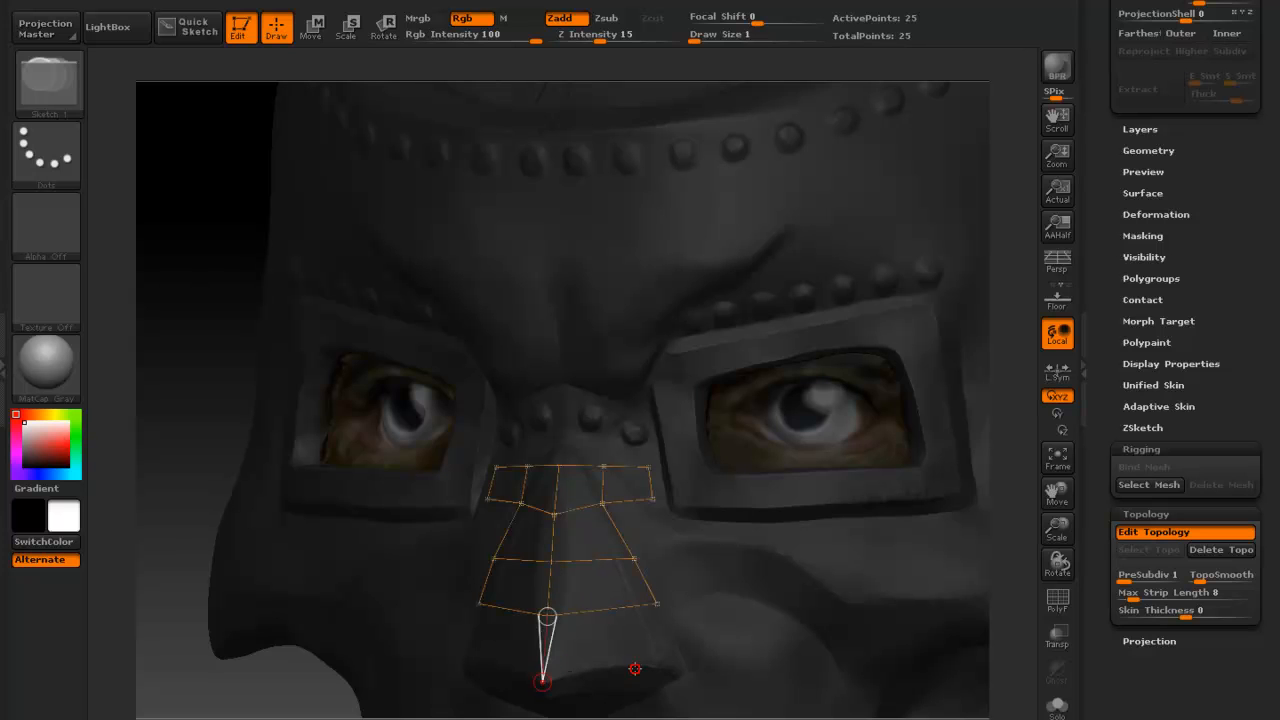
click(684, 667)
click(656, 604)
click(685, 664)
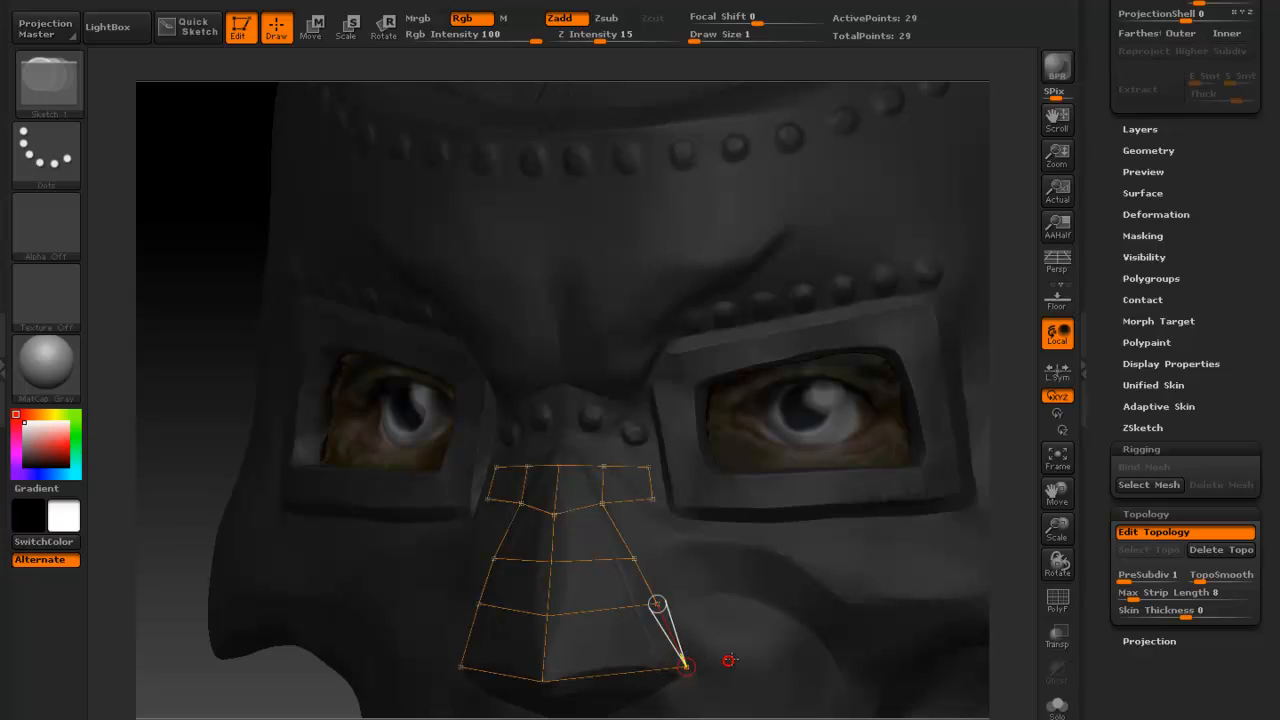
Add two mirrored quads running outward from the lower nose across each cheek.
click(728, 661)
click(719, 602)
click(657, 606)
click(719, 601)
click(783, 612)
click(790, 668)
click(729, 661)
click(790, 668)
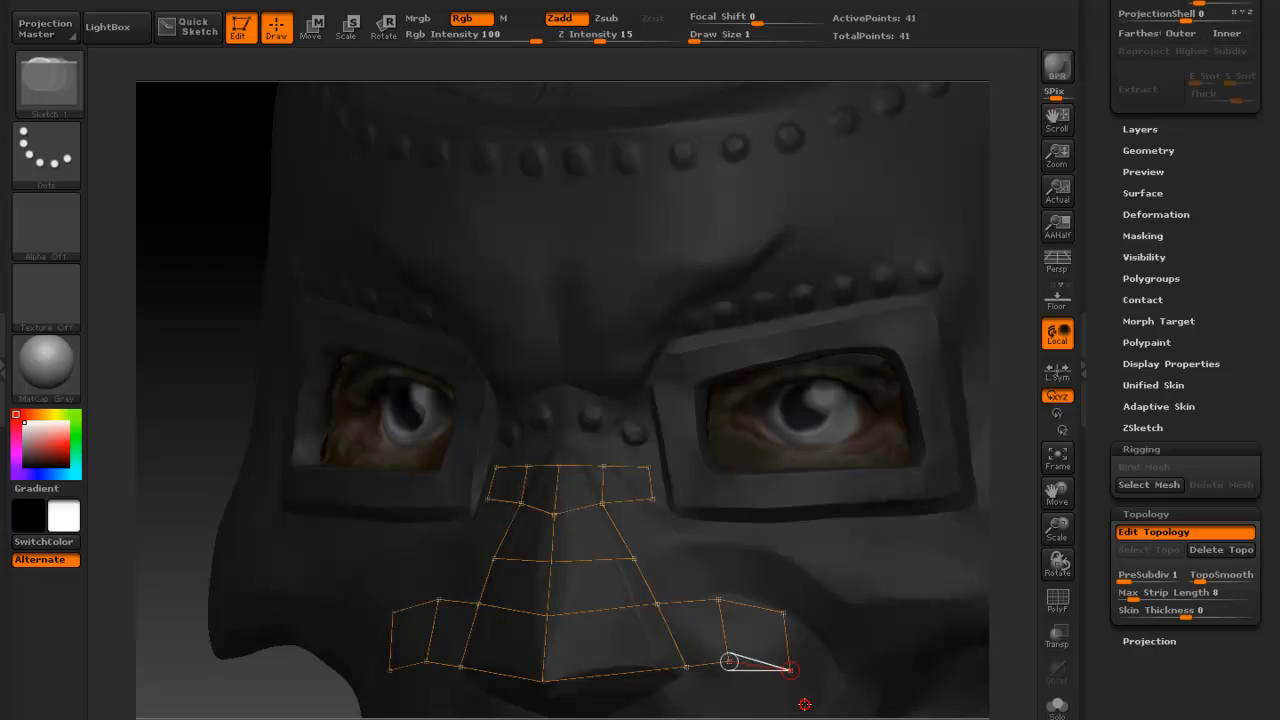
Add a mirrored quad to the outer end of the cheek strip, angled downward along the cheek.
click(811, 703)
click(842, 676)
click(784, 613)
Build an upper row of three mirrored quads above the cheek strip, from its outer end back to the side of the nose.
click(842, 675)
click(871, 605)
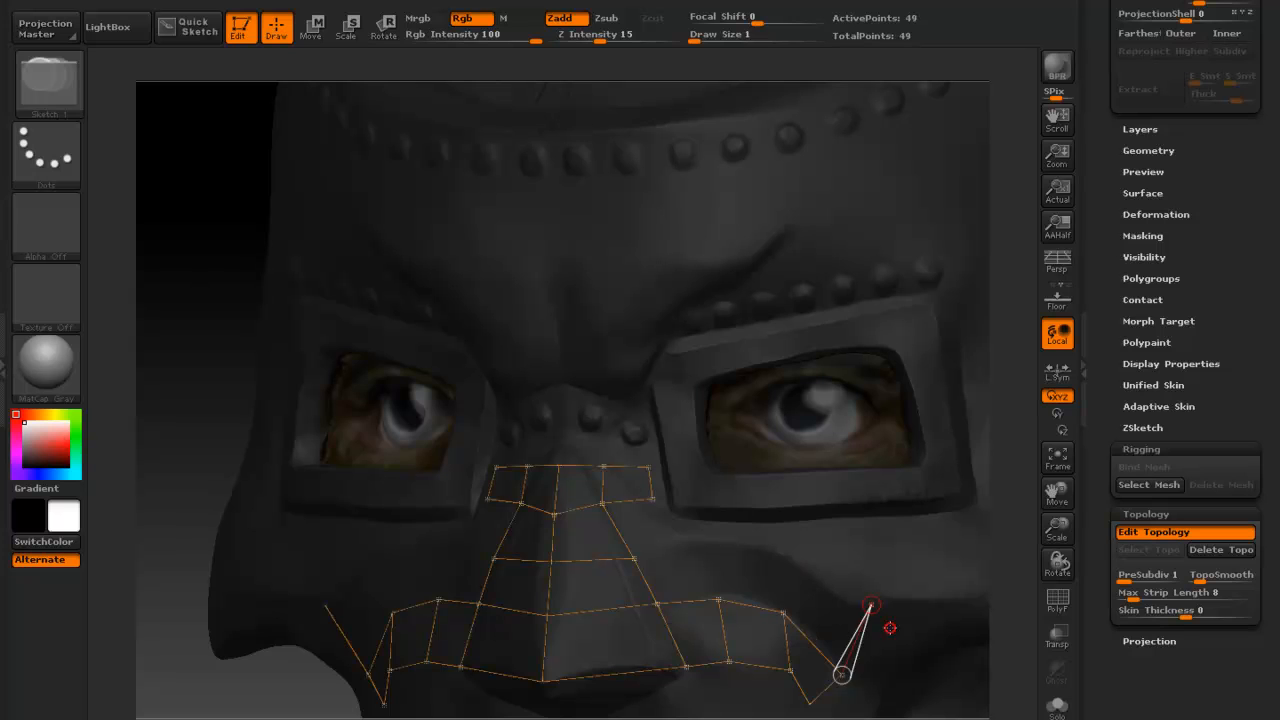
click(842, 675)
click(871, 605)
click(816, 578)
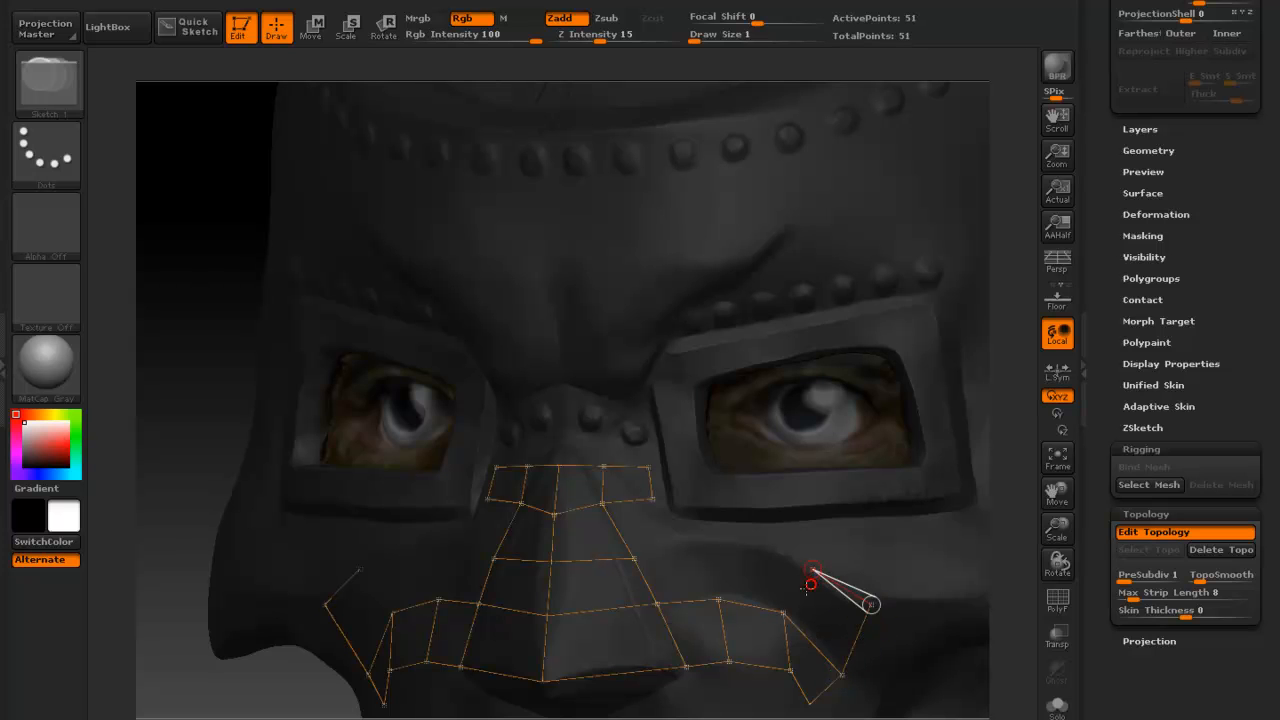
click(784, 613)
click(721, 543)
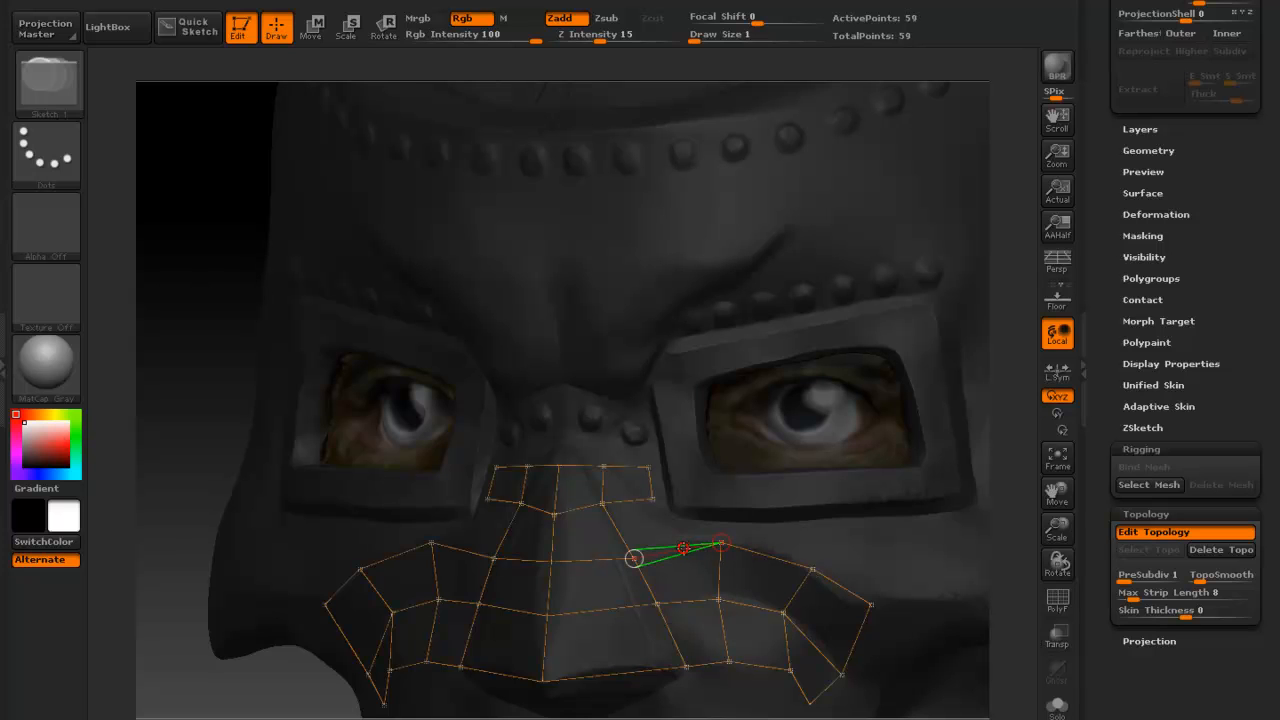
click(633, 558)
drag(721, 543, 681, 551)
Preview the adaptive skin of the nose and cheek topology with its polygon wireframe, and return to topology editing.
key(a)
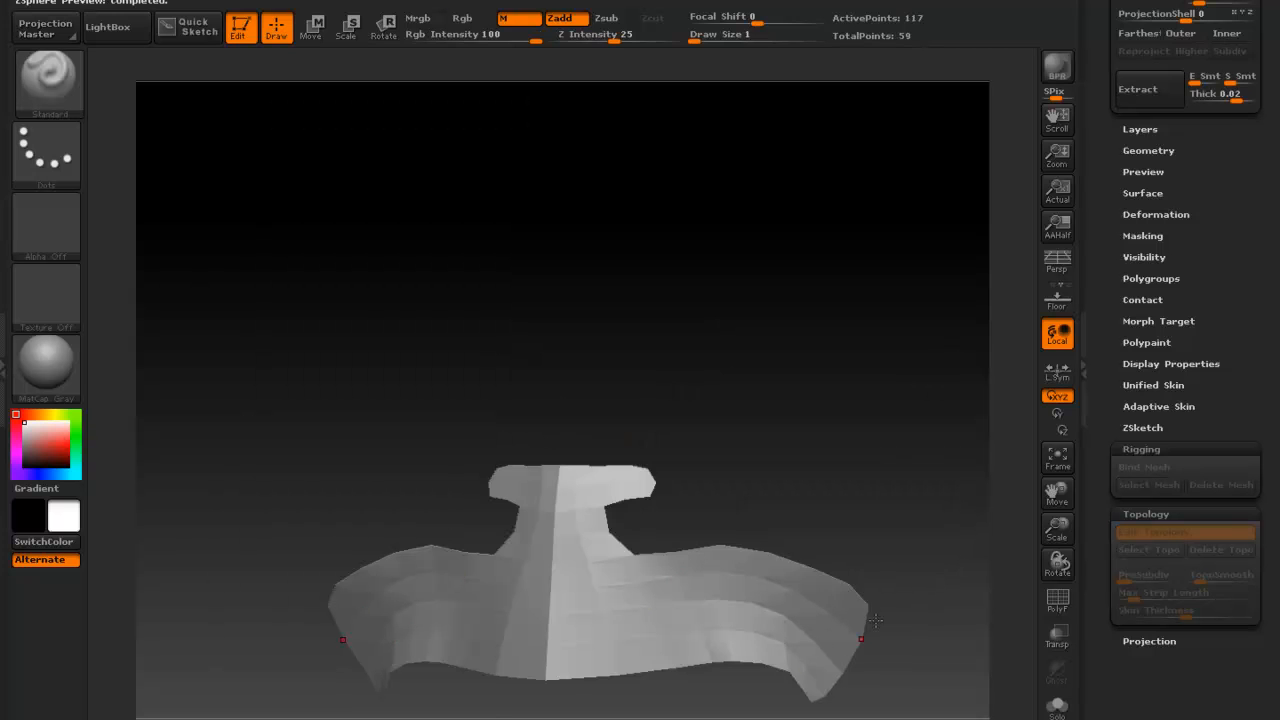
click(1060, 608)
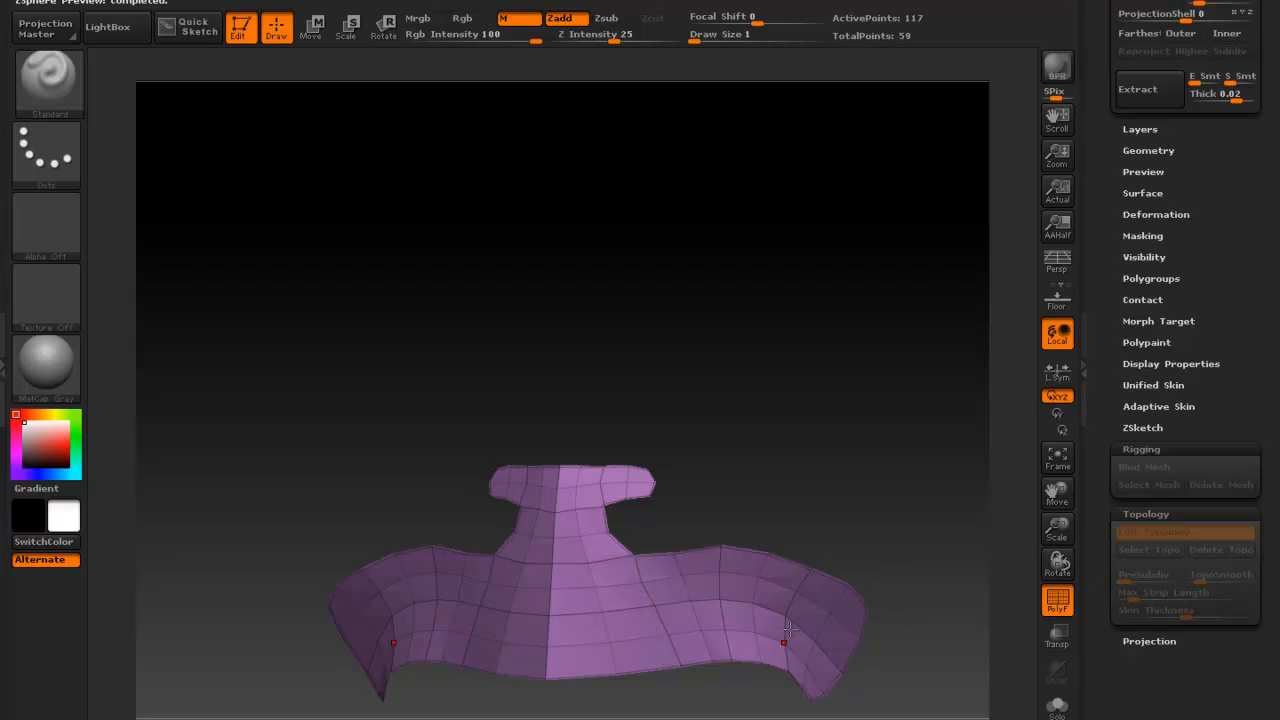
key(a)
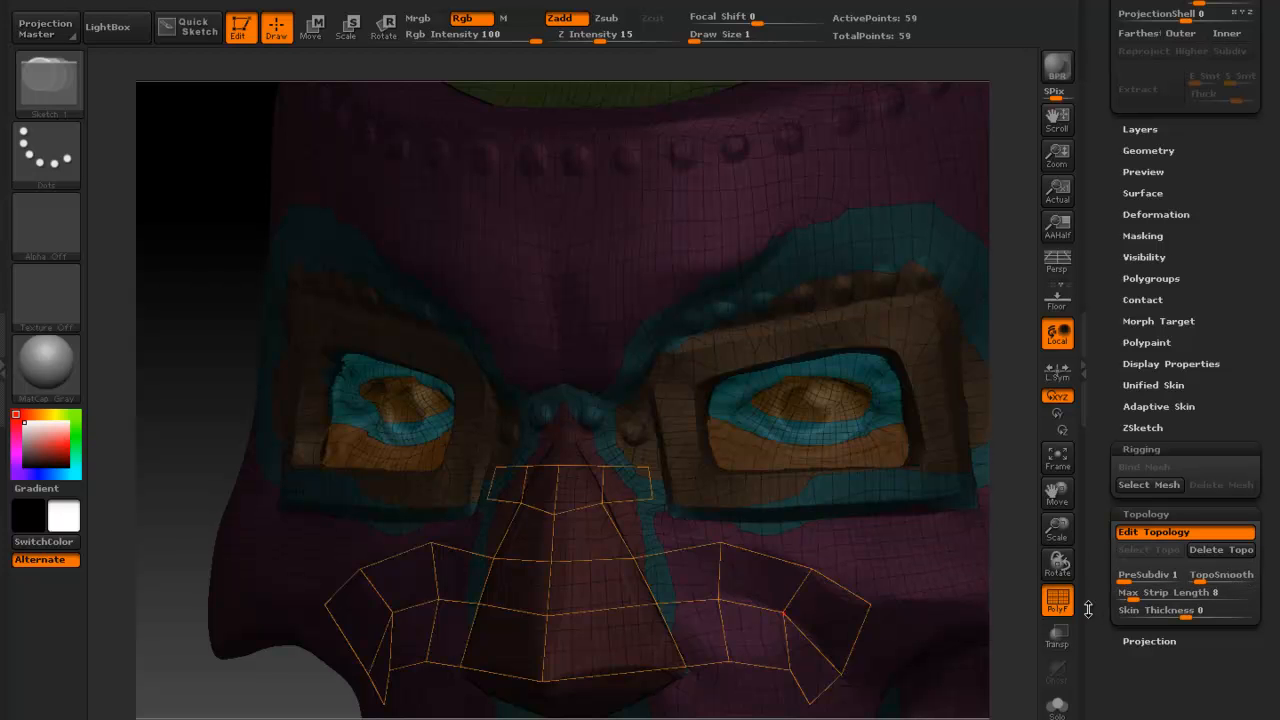
click(1057, 600)
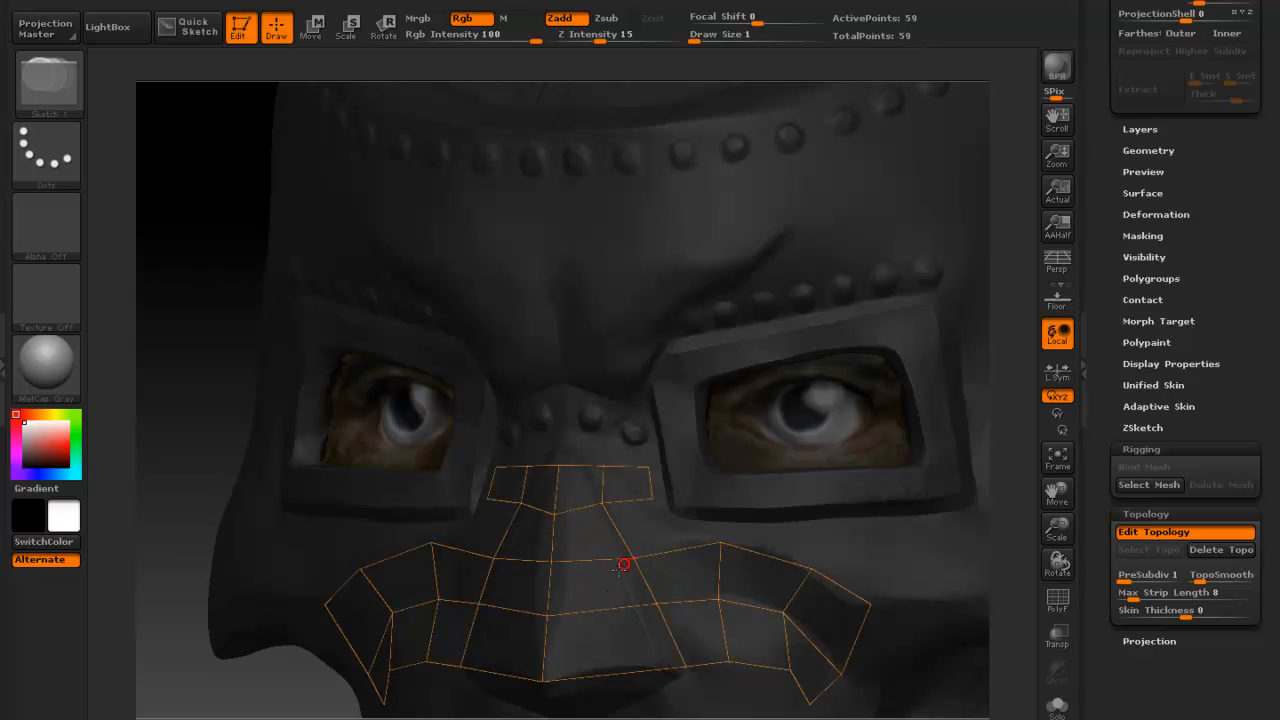
Run a mirrored edge line from the bridge quad's outer lower corner down beside the nose, splitting the innermost cheek quads.
alt+drag(183, 370, 181, 364)
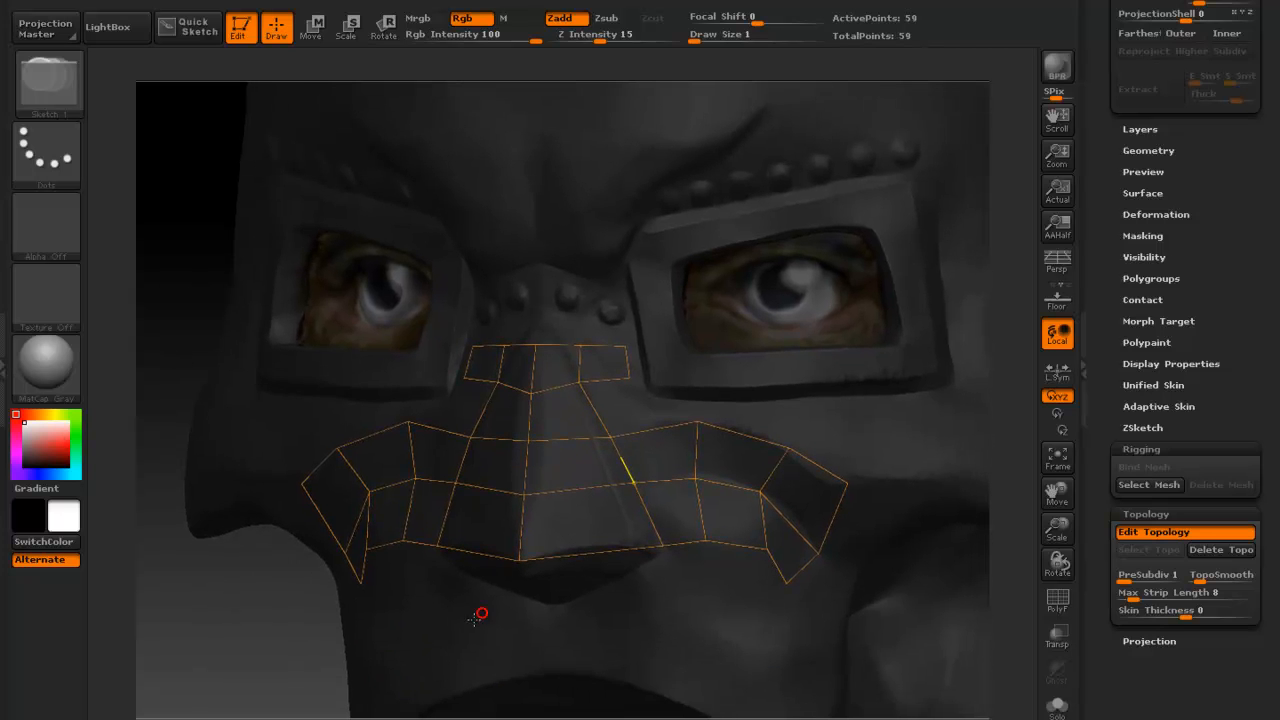
drag(273, 634, 232, 628)
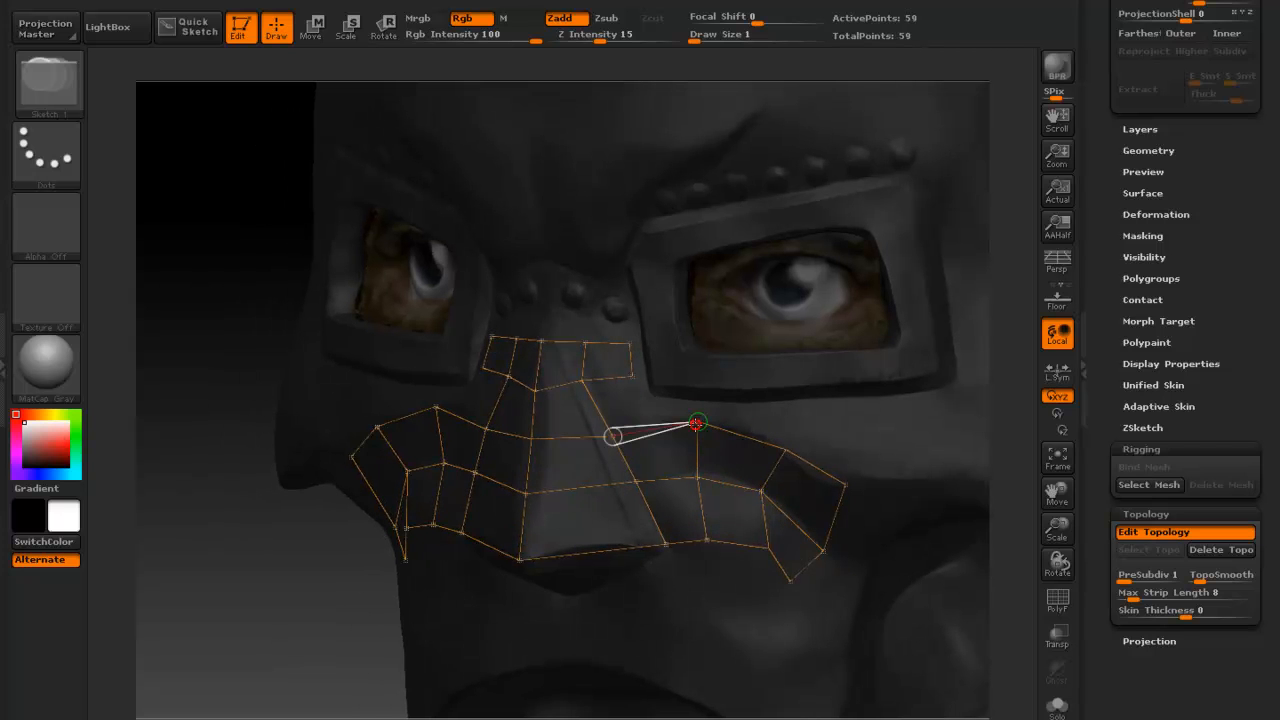
click(698, 422)
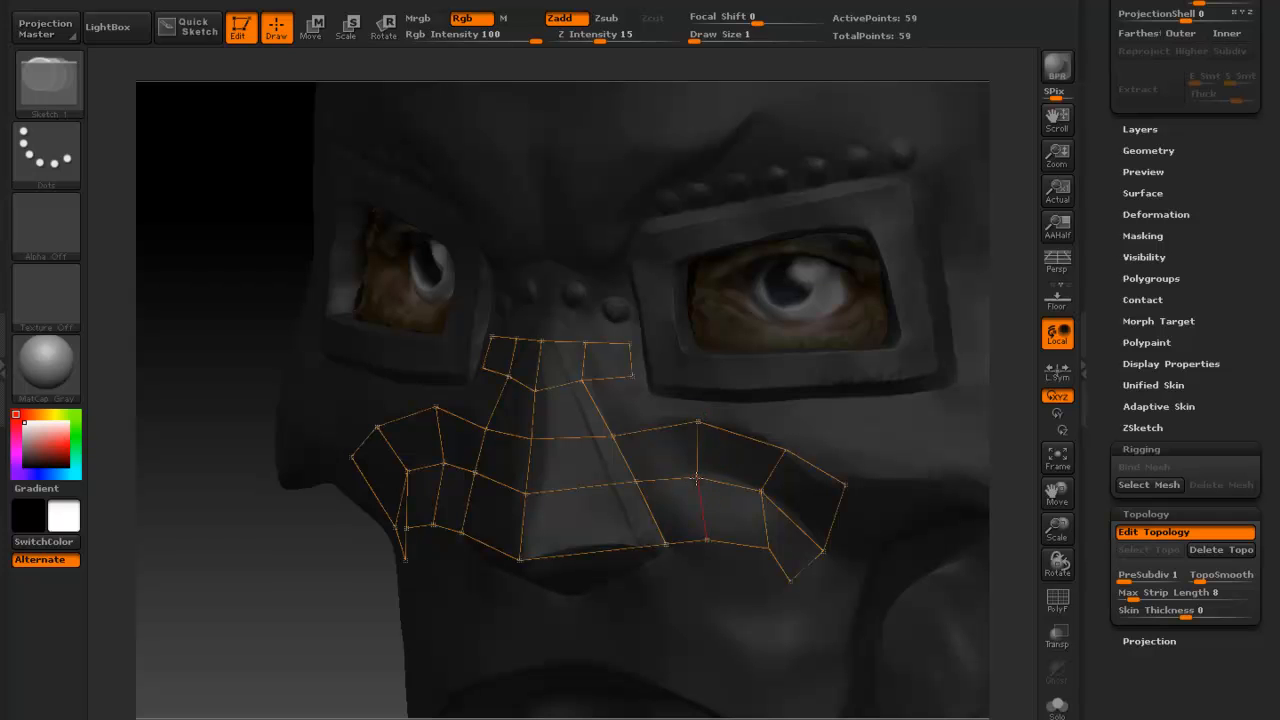
click(700, 480)
click(636, 482)
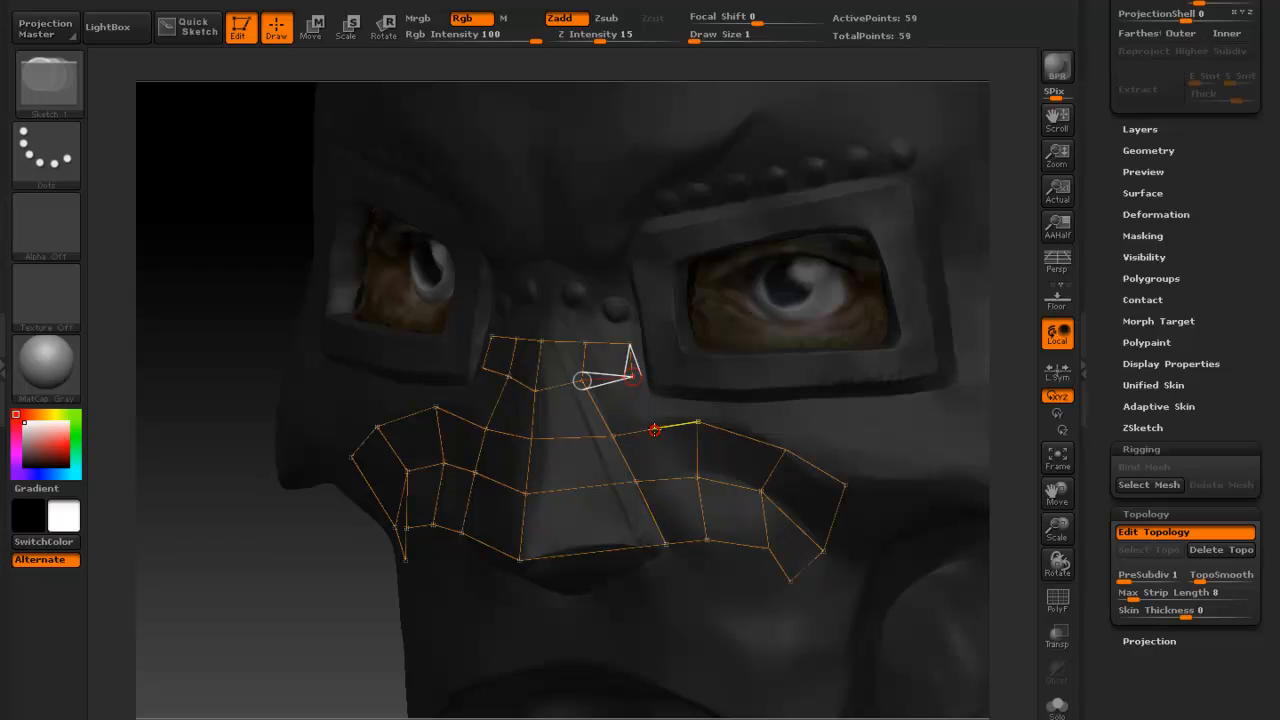
click(653, 424)
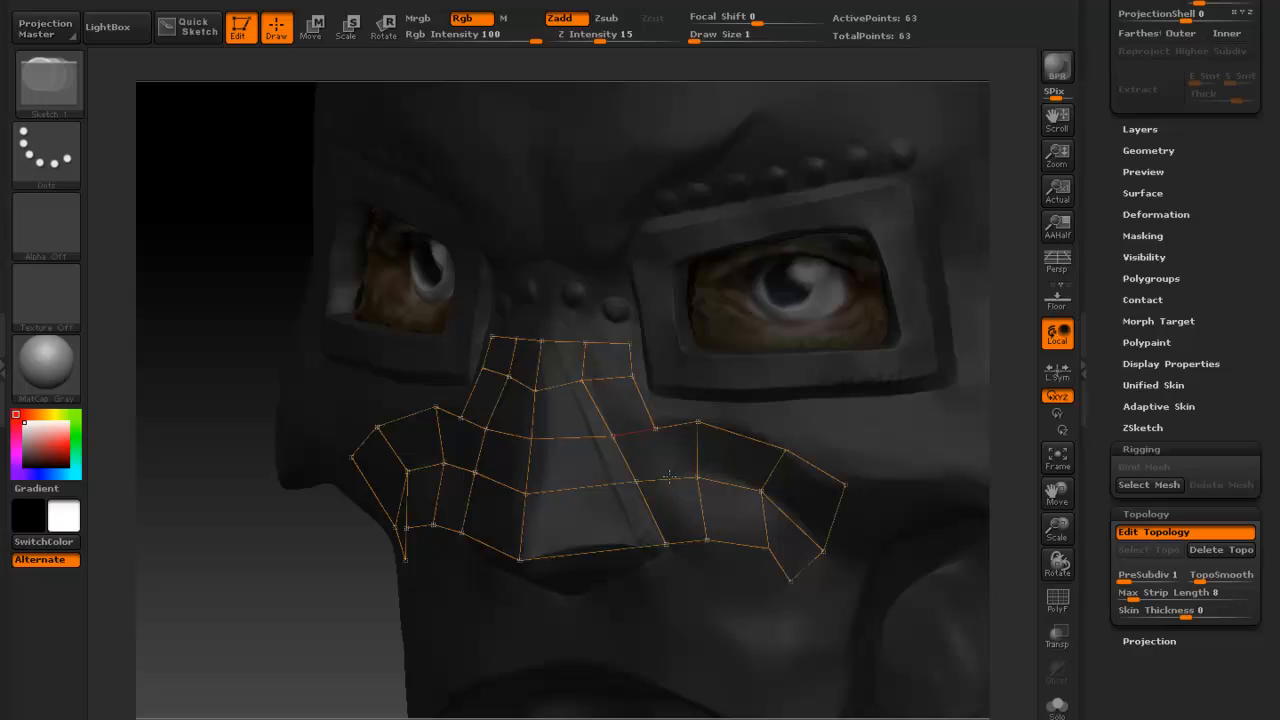
click(685, 541)
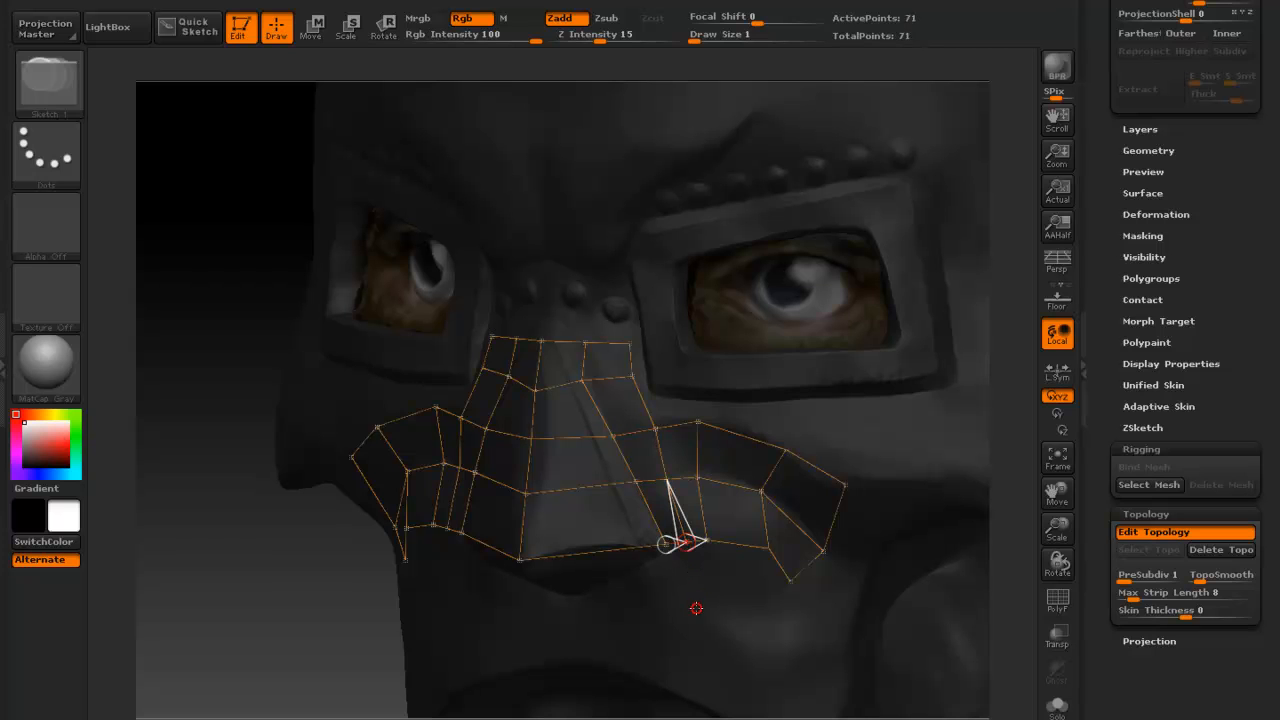
Add a narrow mirrored quad hanging below the lower corner of the nose.
click(700, 608)
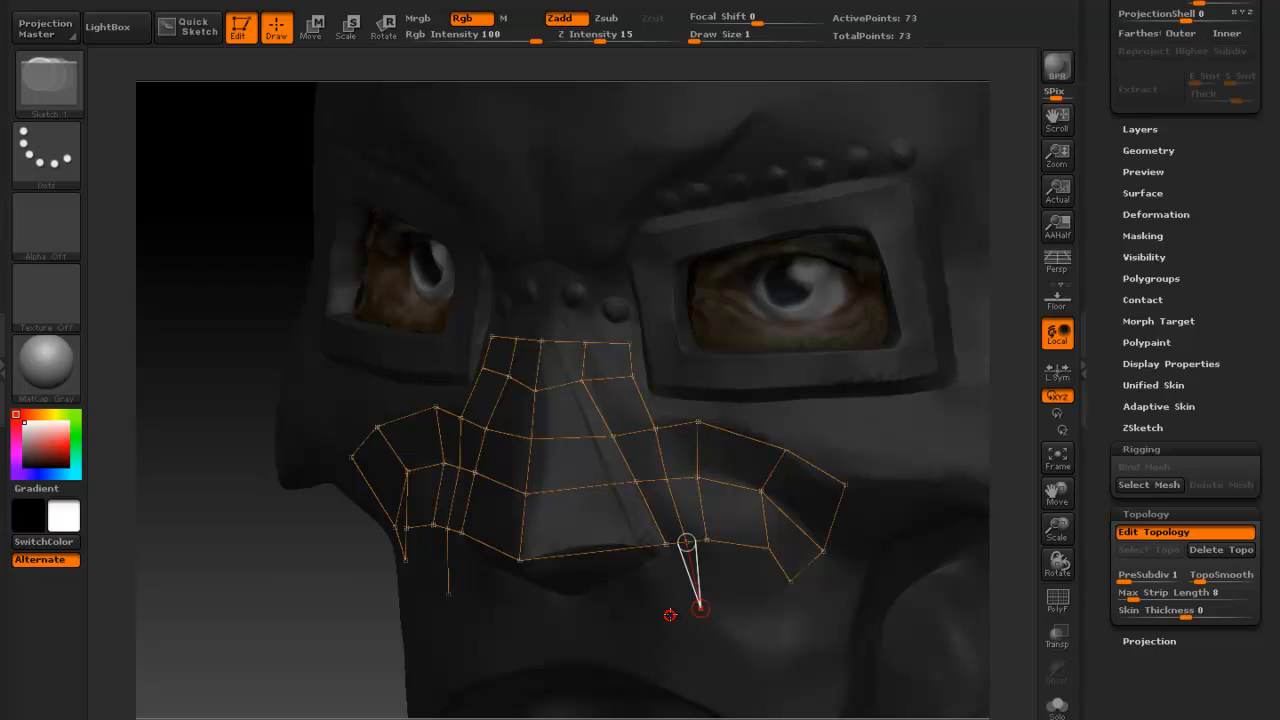
click(663, 608)
click(667, 544)
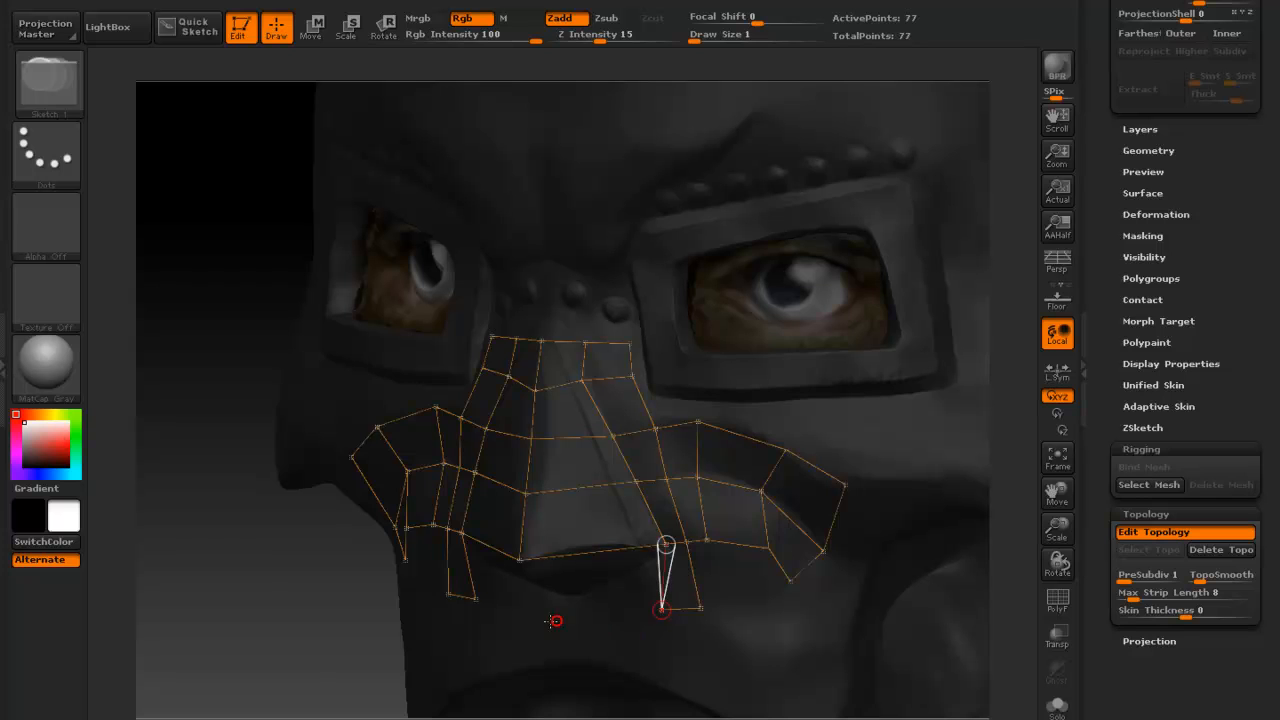
Add a small mirrored quad inward beneath the nose wing and split the quad below the nose corner with a horizontal edge.
drag(314, 652, 570, 580)
click(640, 580)
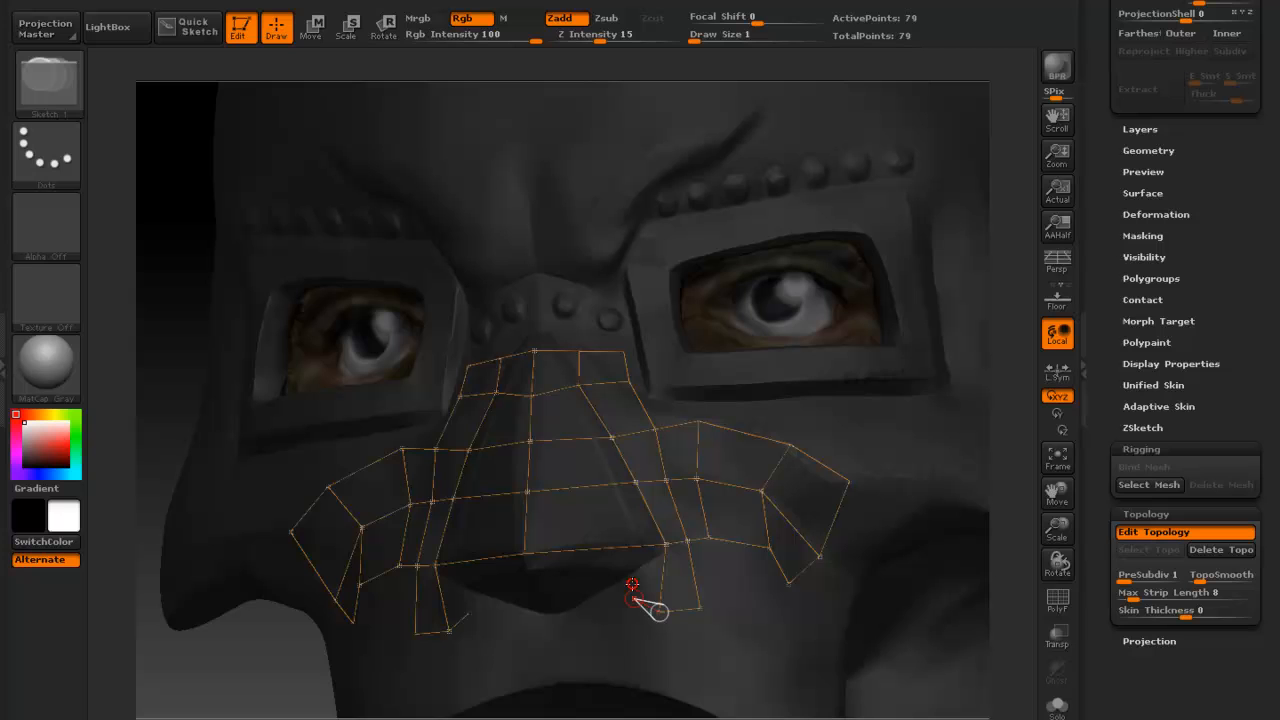
click(637, 573)
click(664, 578)
click(693, 577)
click(700, 608)
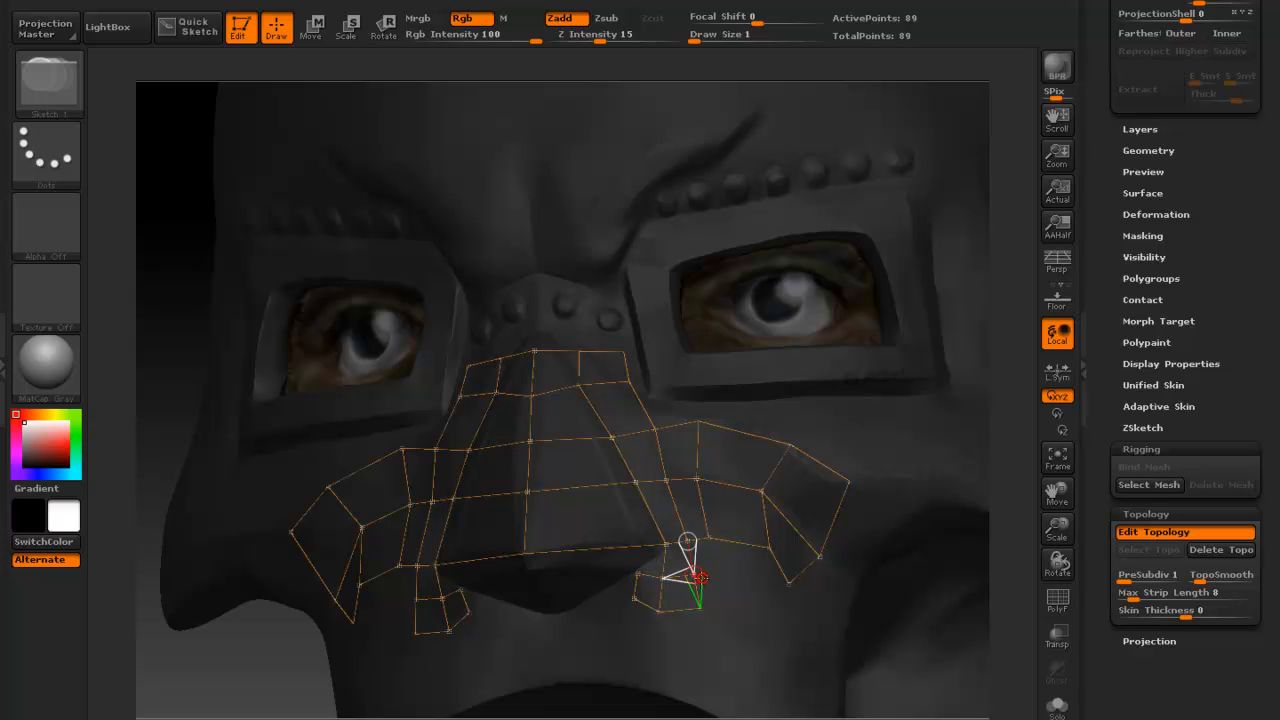
Extend the topology below the nose corner outward with two stacked mirrored quads.
click(722, 578)
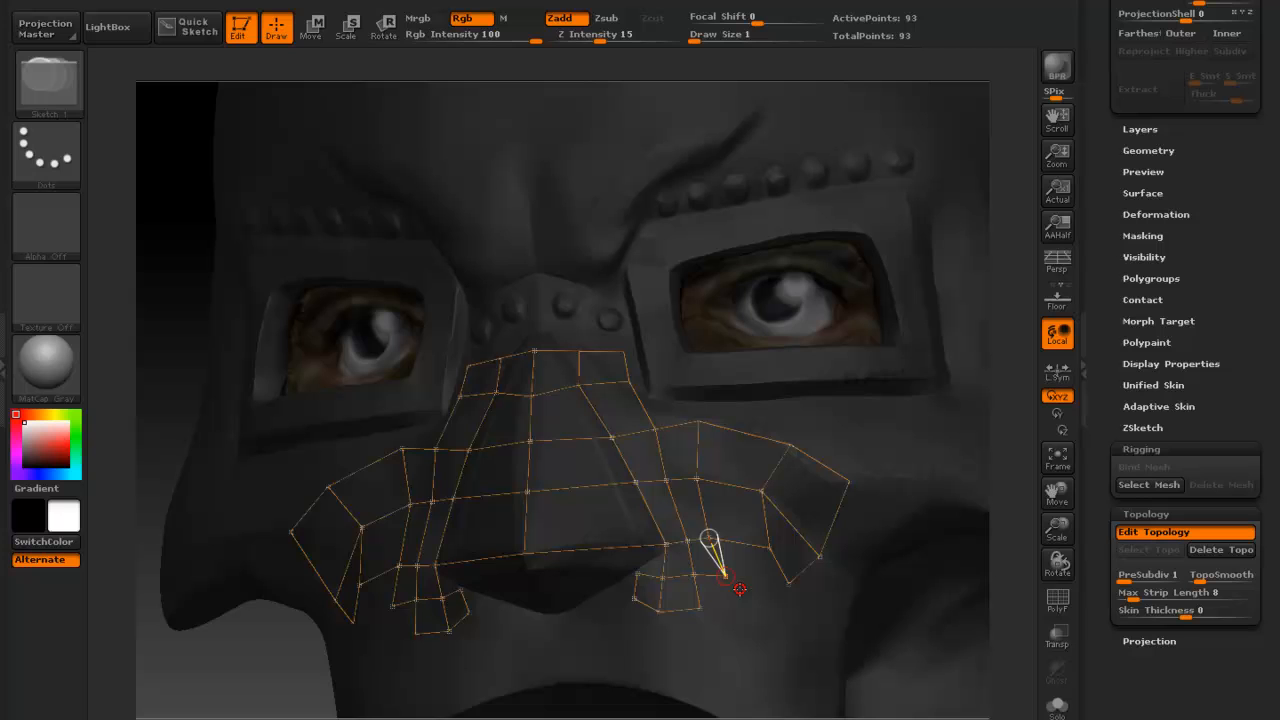
click(733, 606)
click(698, 608)
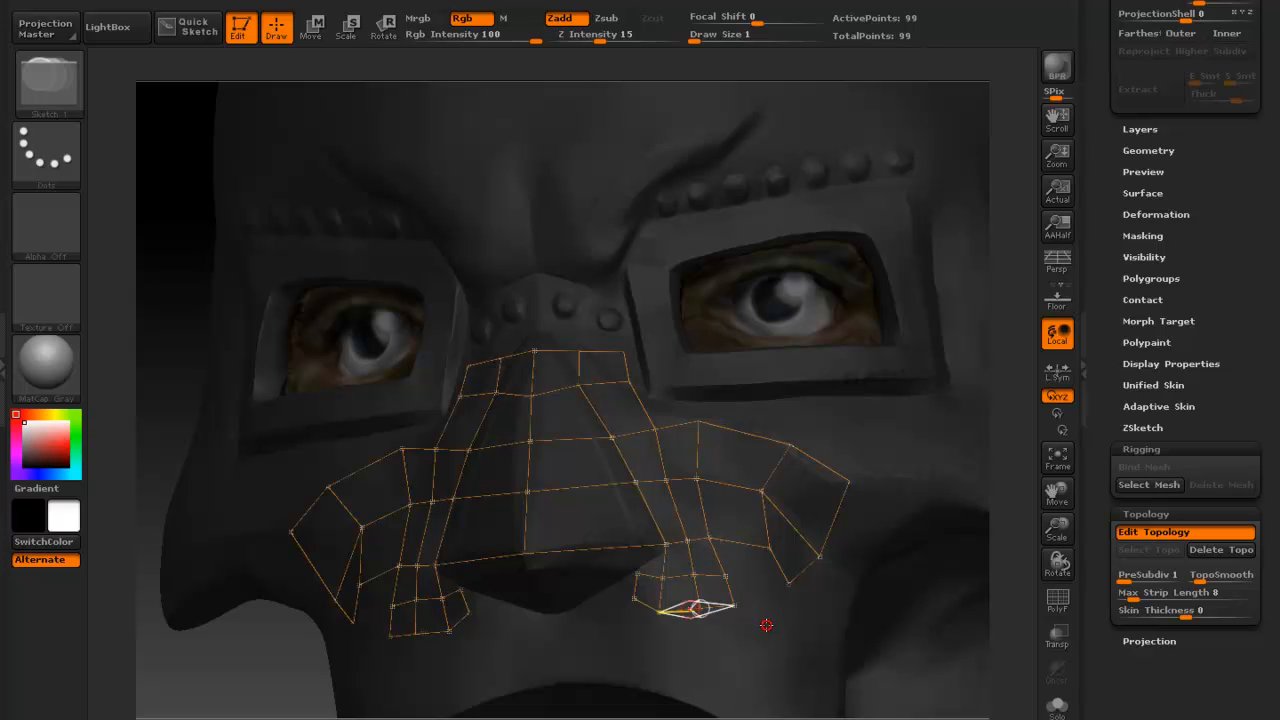
click(760, 621)
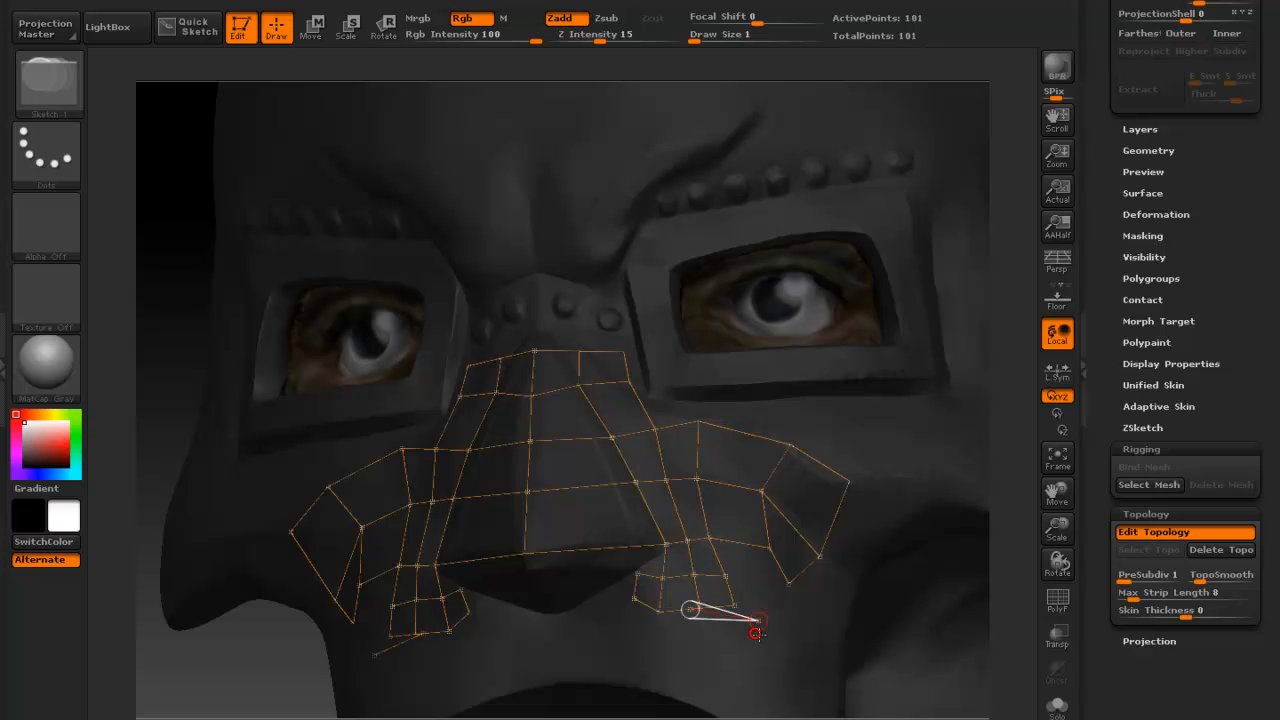
alt+click(760, 621)
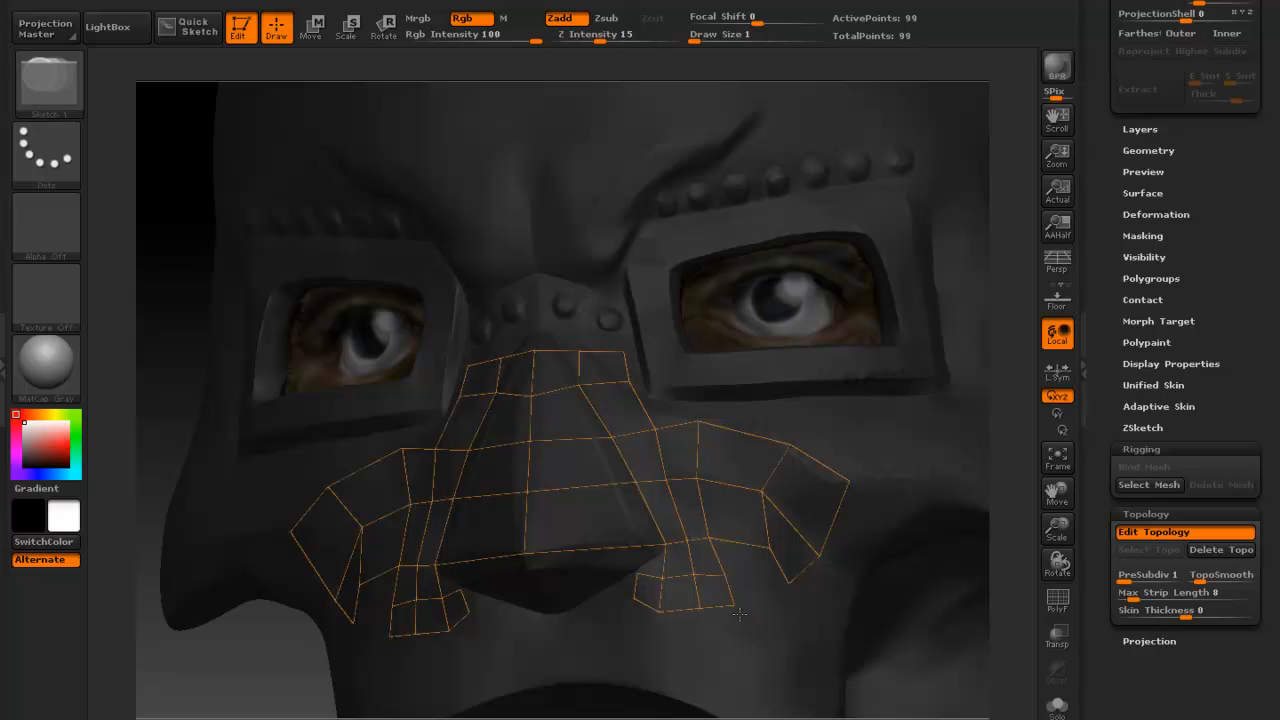
Add a thin mirrored strip of quads under the front edge of the nose and join its outer corners to the nostril quads.
drag(251, 688, 240, 562)
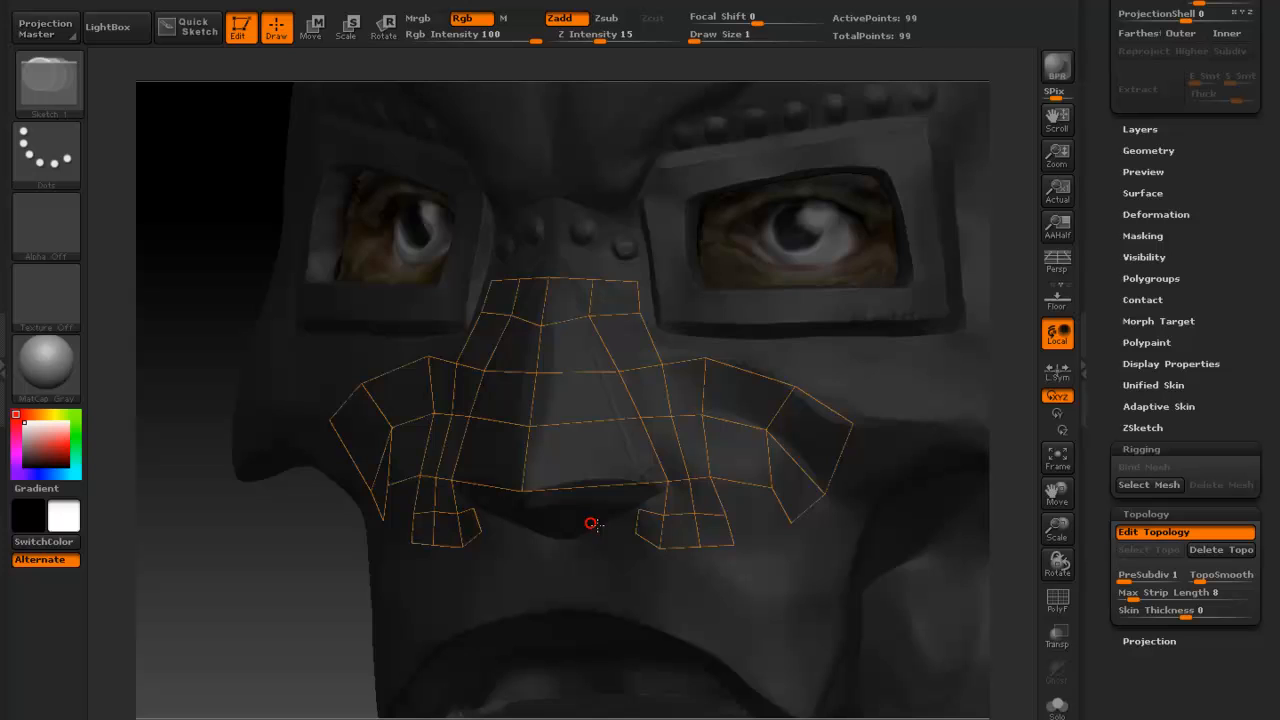
drag(323, 654, 527, 497)
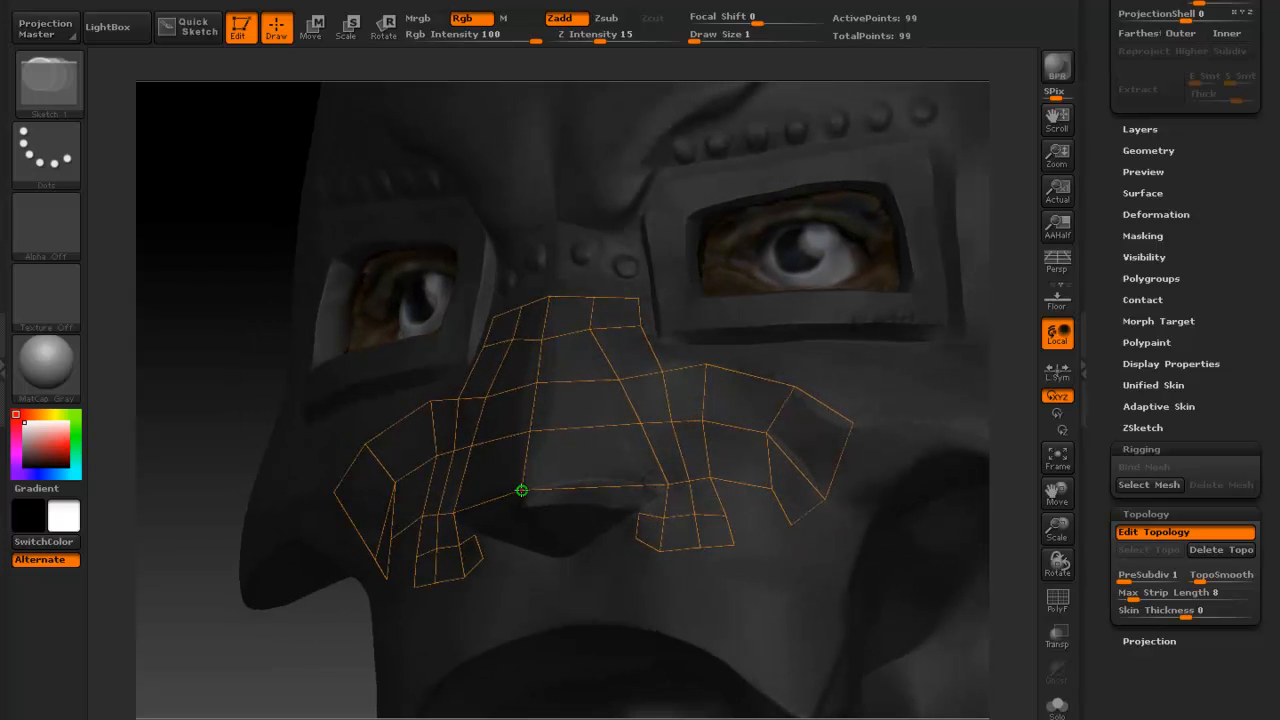
click(521, 490)
click(529, 513)
click(635, 508)
click(669, 486)
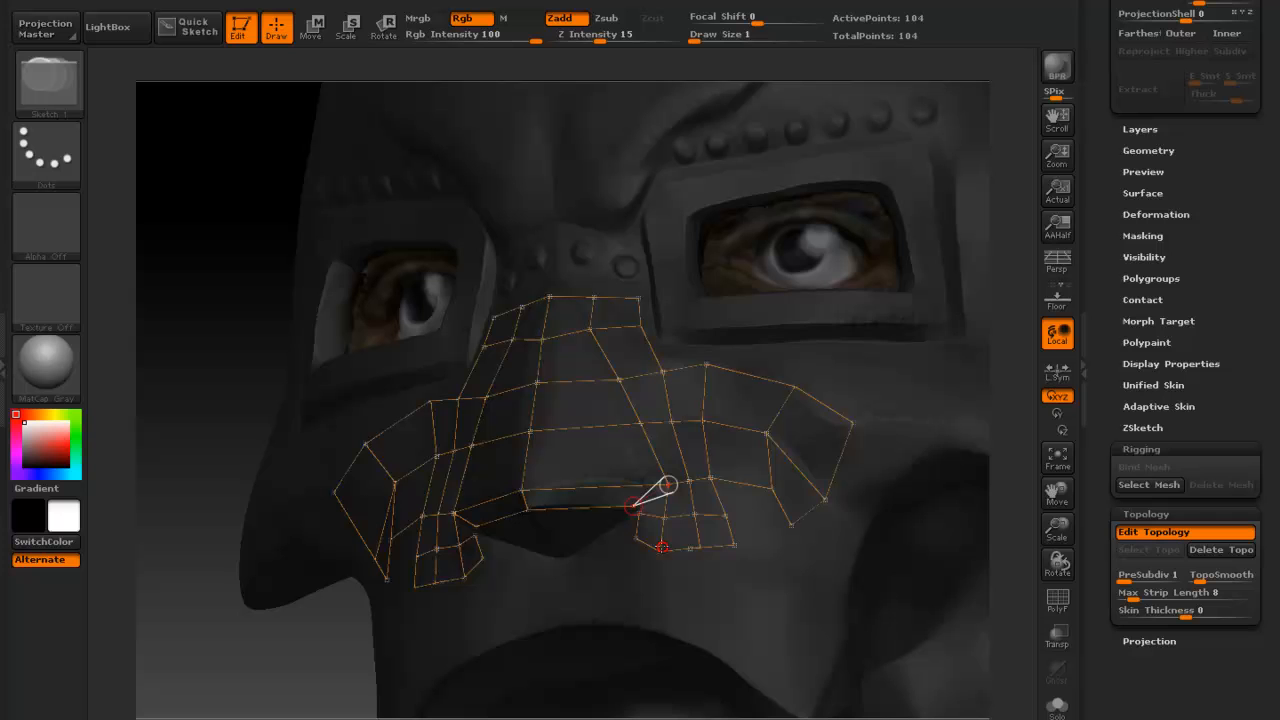
click(634, 507)
alt+drag(304, 646, 470, 618)
click(646, 522)
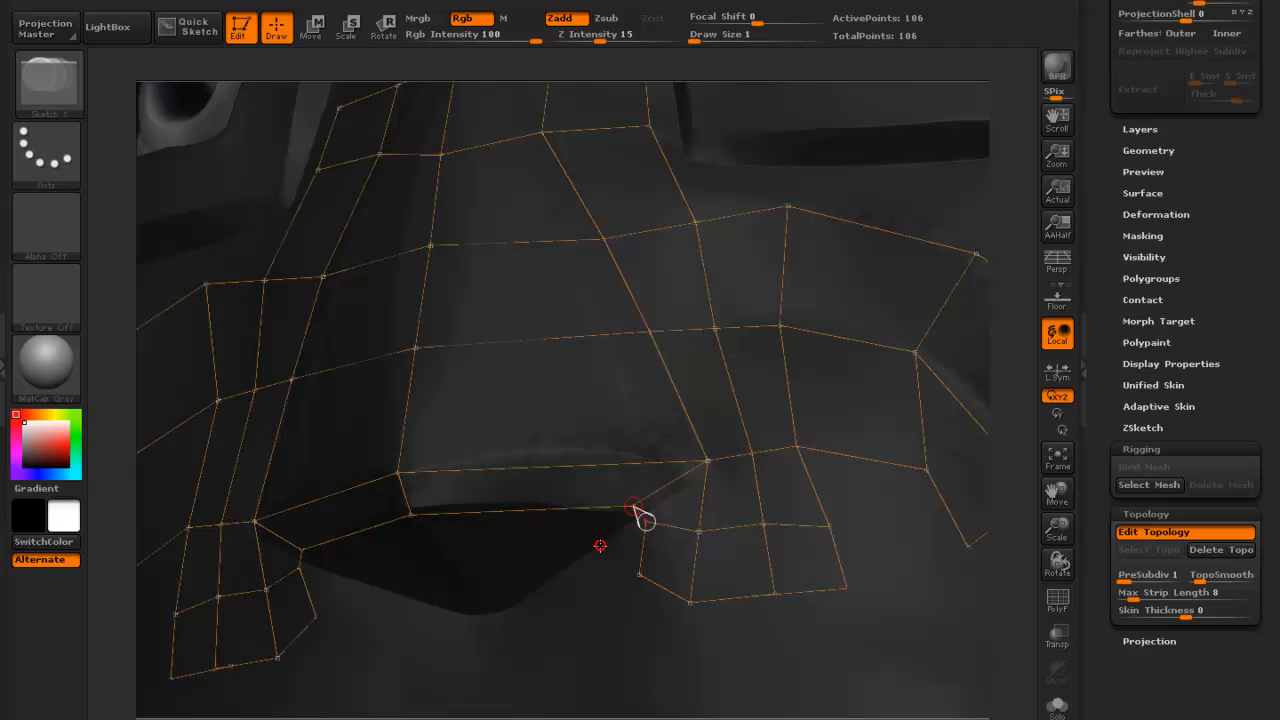
Cover the underside of the nose with mirrored quads meeting at its lowest centre point, and join them to the nostril quads.
click(595, 551)
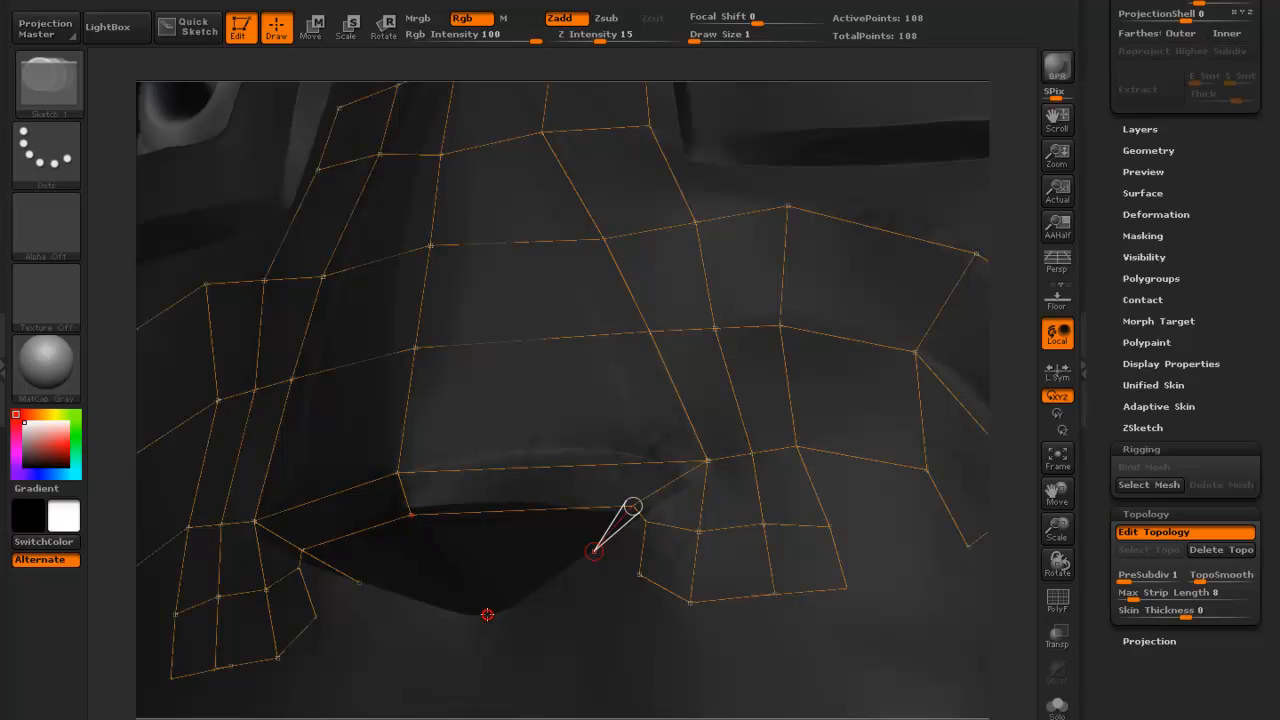
click(492, 609)
click(411, 515)
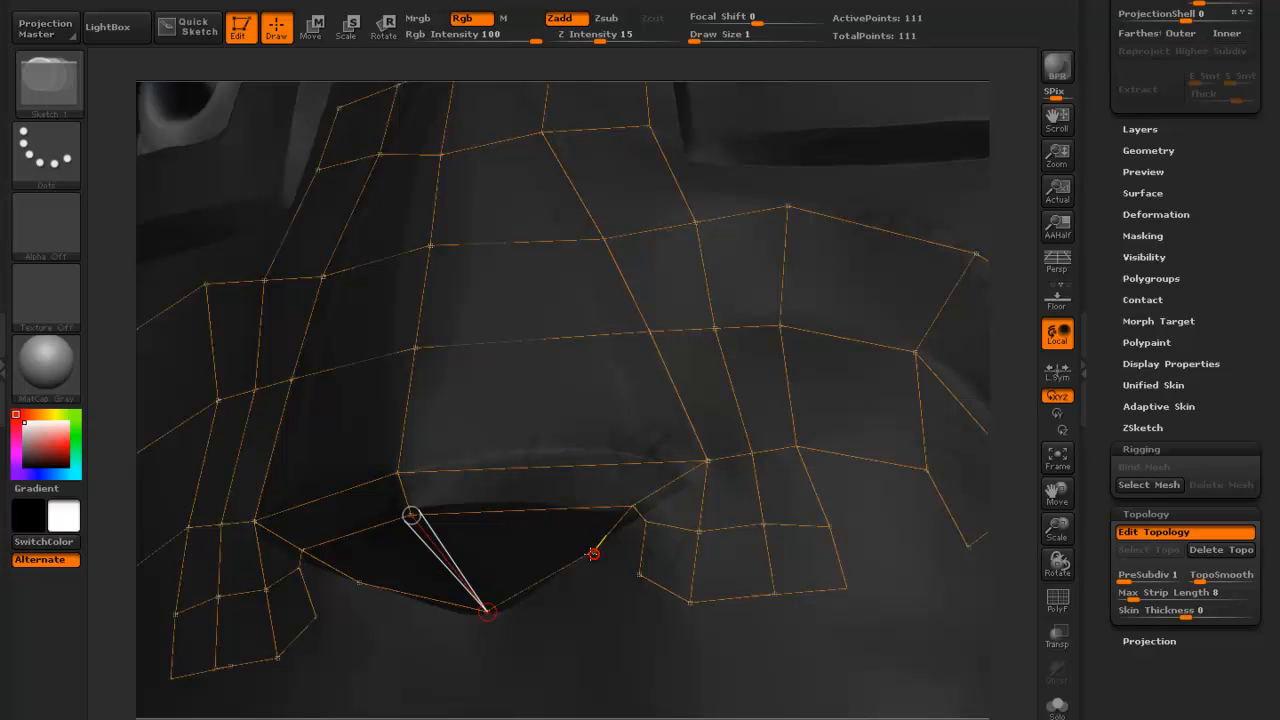
click(489, 611)
click(594, 553)
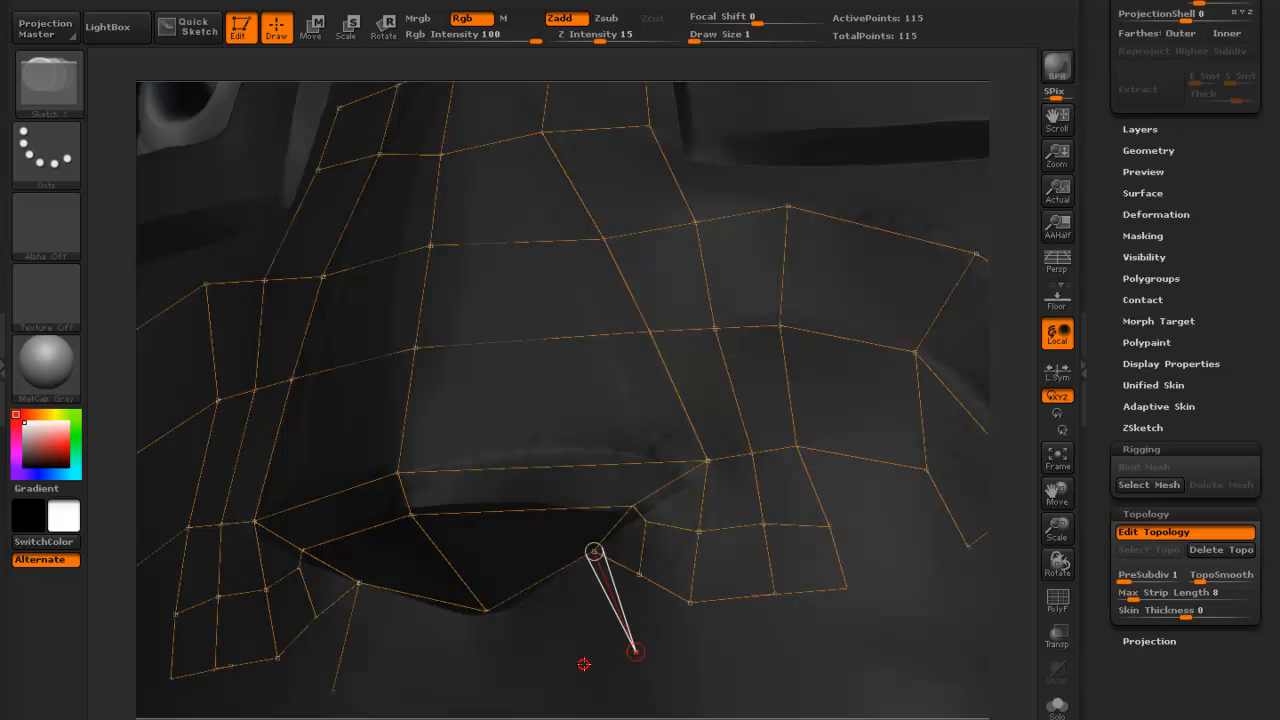
Add a mirrored pair of quads from the underside of the nose down onto the upper lip, sharing a vertical centre edge.
click(594, 645)
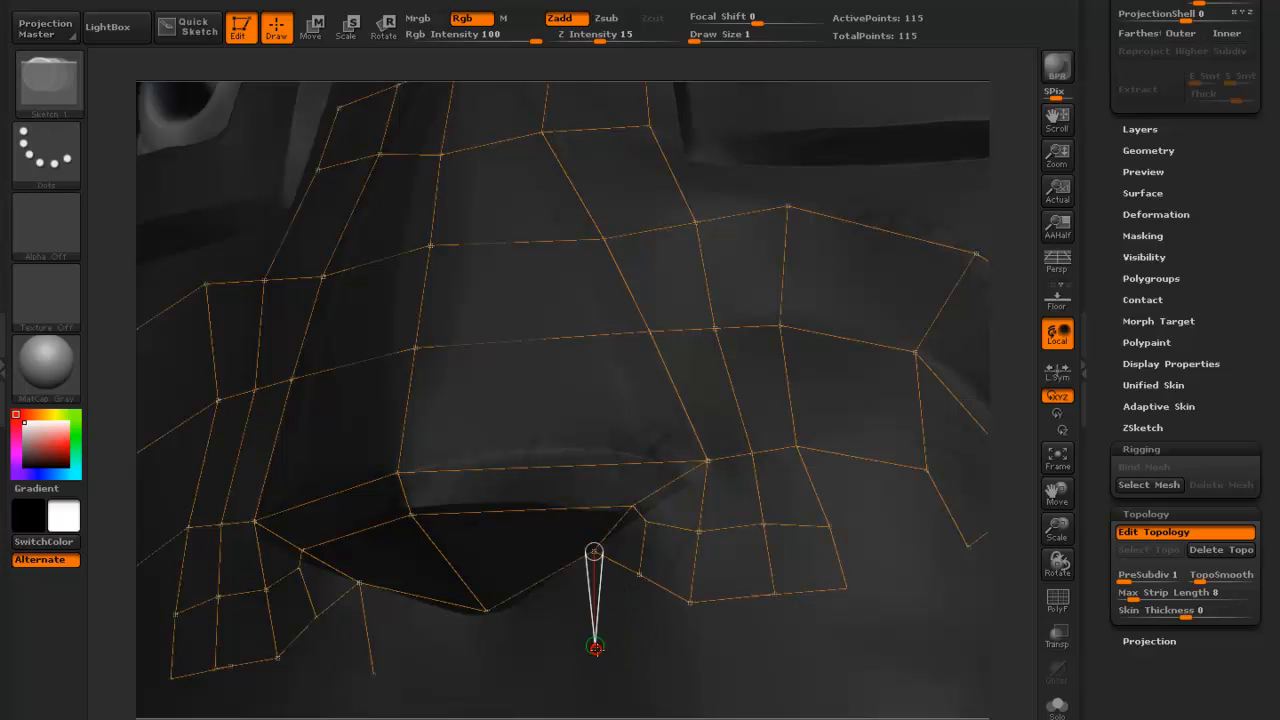
click(497, 670)
key(ctrl+z)
click(487, 679)
click(486, 611)
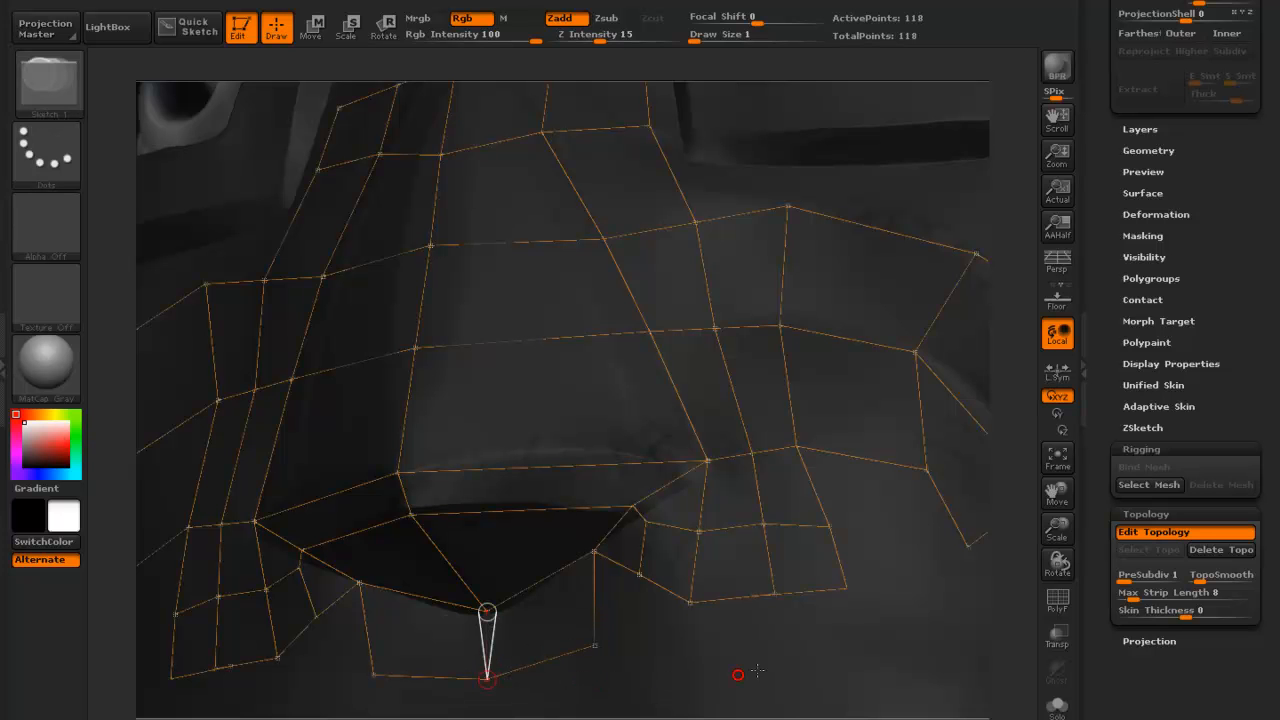
Preview the skin of the extended nose topology from the side and return to topology editing.
drag(1004, 700, 1070, 700)
key(a)
mouse_move(948, 716)
alt+mouse_down()
mouse_move(951, 657)
mouse_move(905, 664)
alt+mouse_up()
key(a)
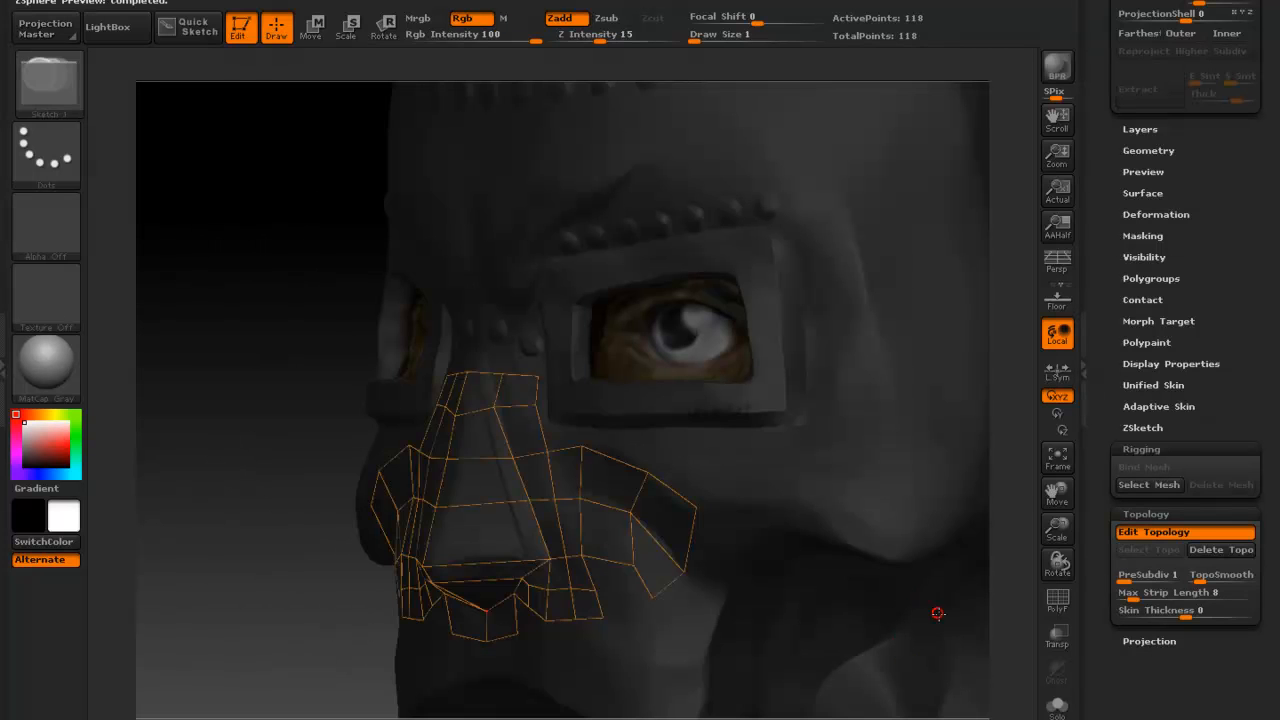
Add a second row of mirrored quads below the centre pair, extending down the upper lip towards the mouth opening.
drag(905, 664, 1005, 610)
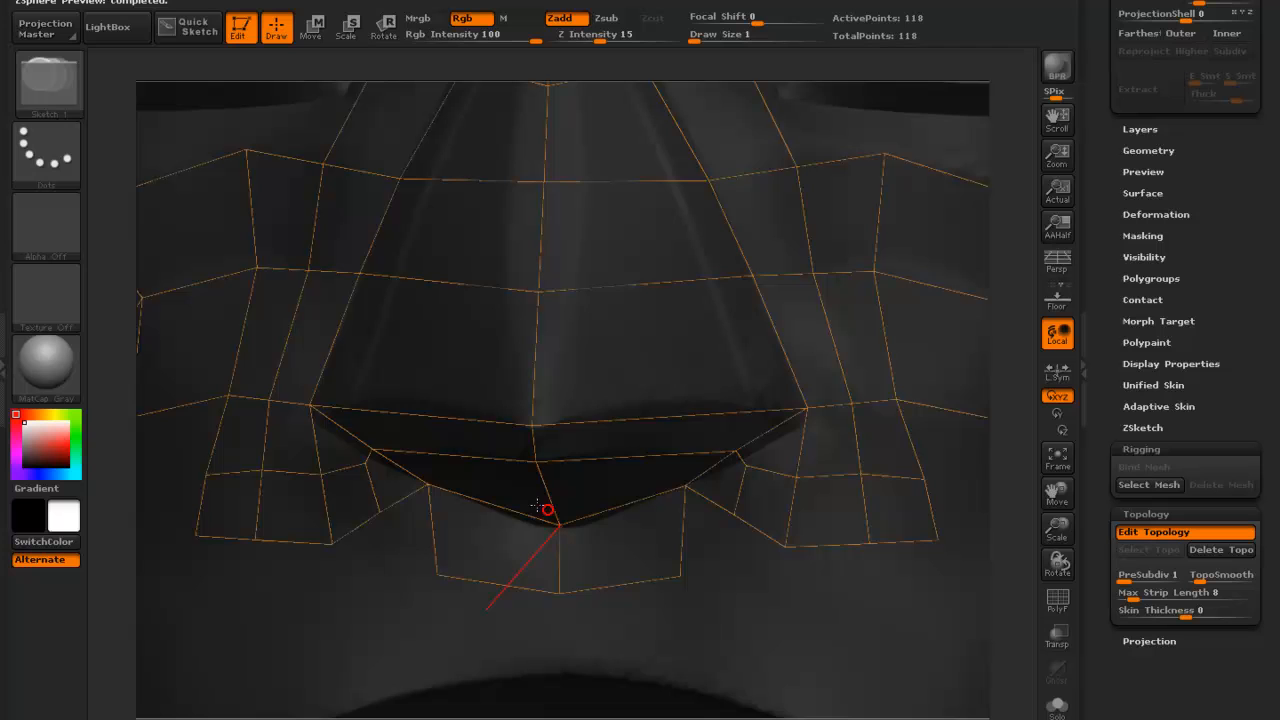
click(558, 594)
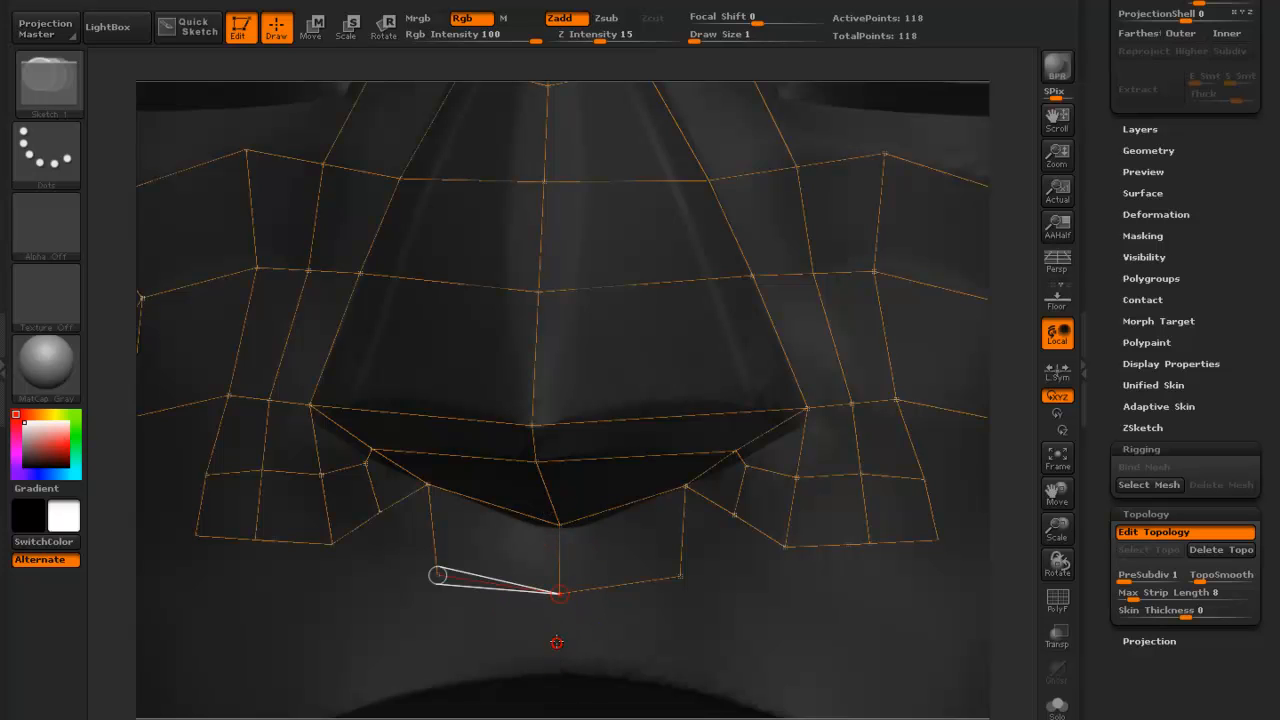
click(560, 643)
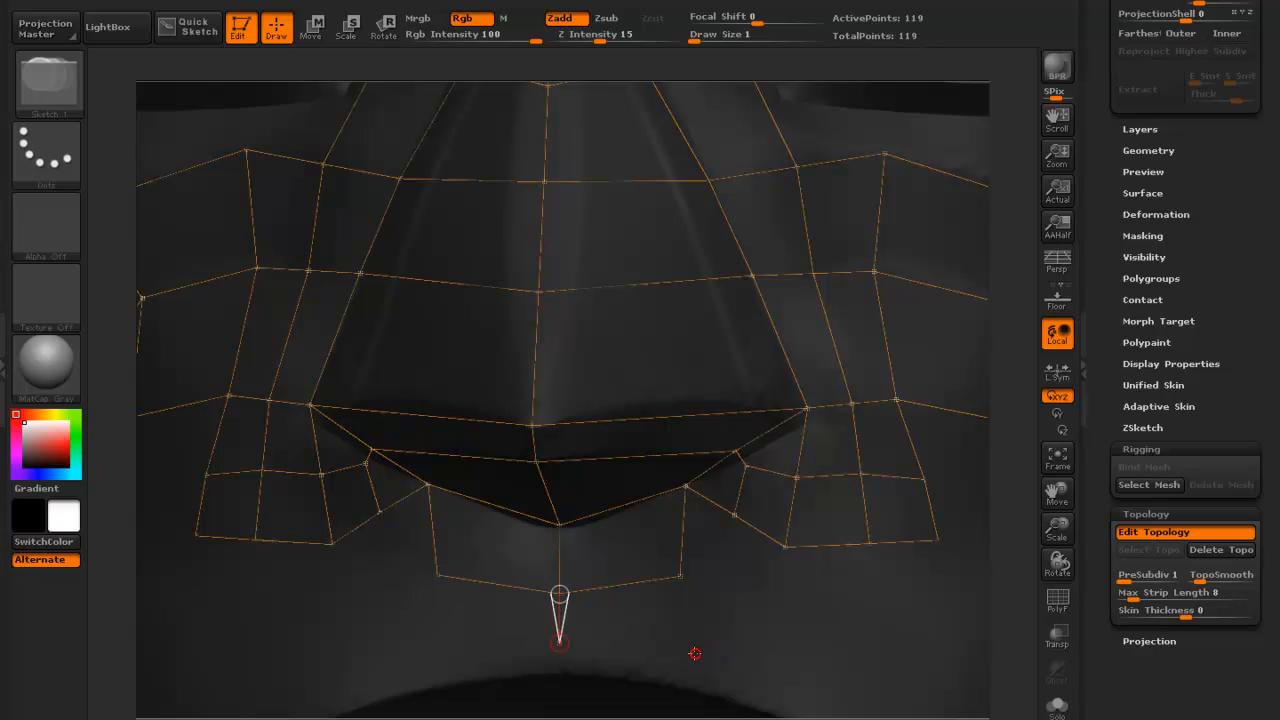
click(682, 652)
click(680, 580)
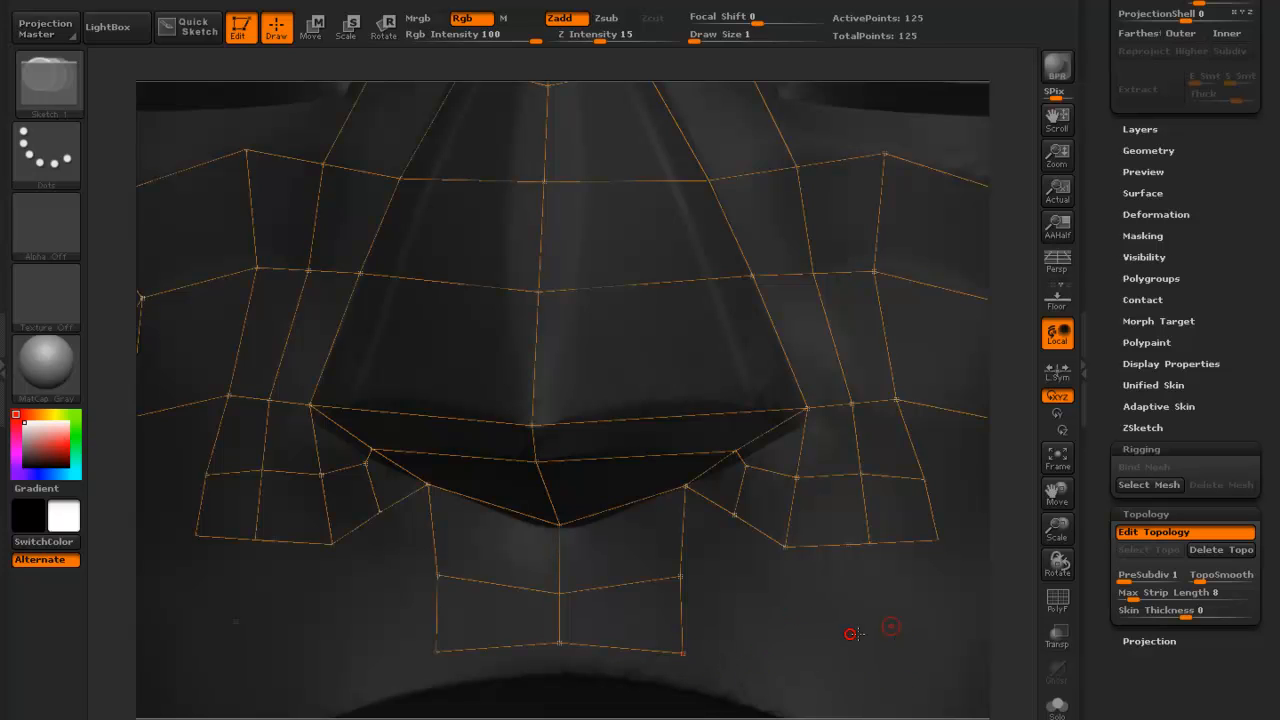
click(869, 553)
alt+drag(1003, 645, 1013, 470)
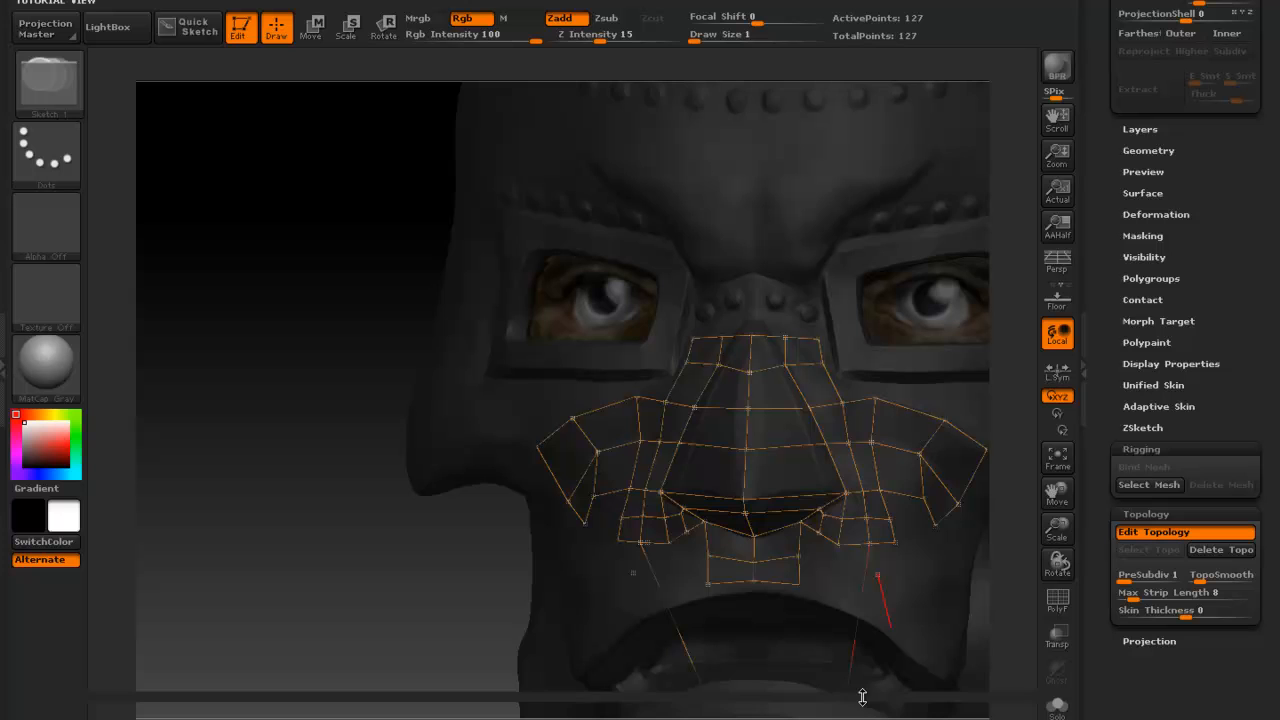
alt+drag(911, 693, 797, 489)
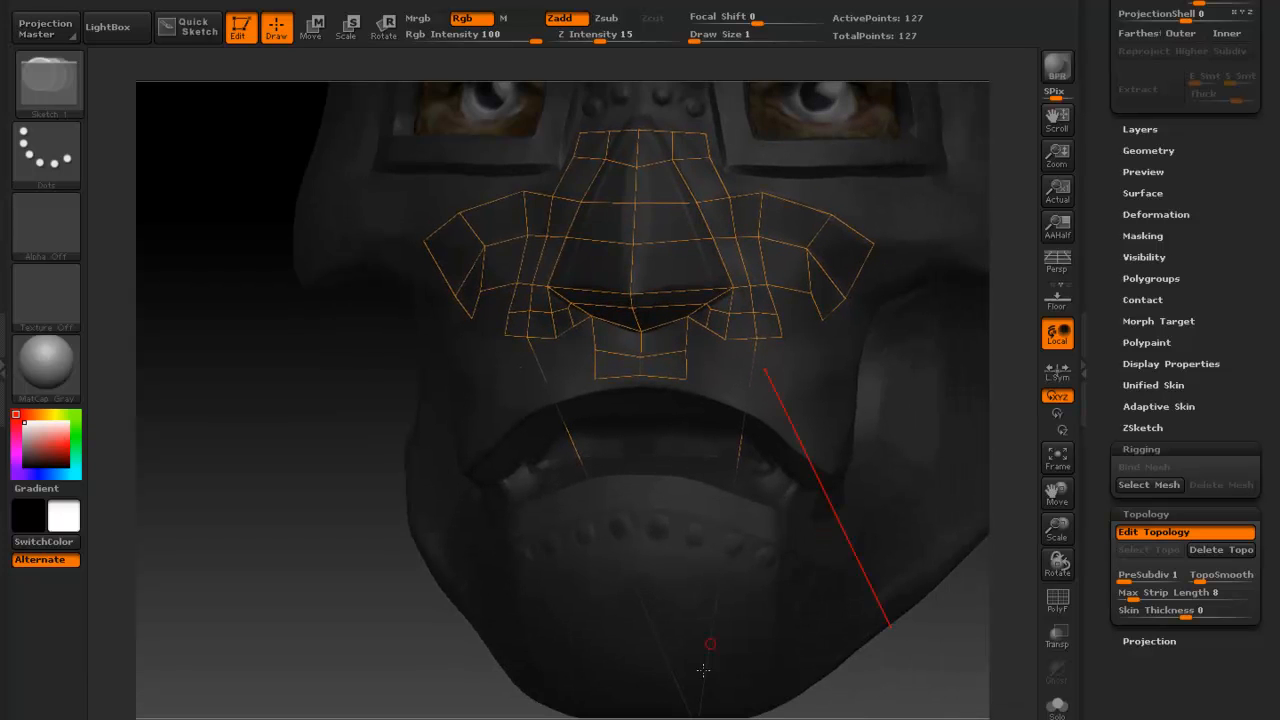
alt+drag(970, 686, 956, 498)
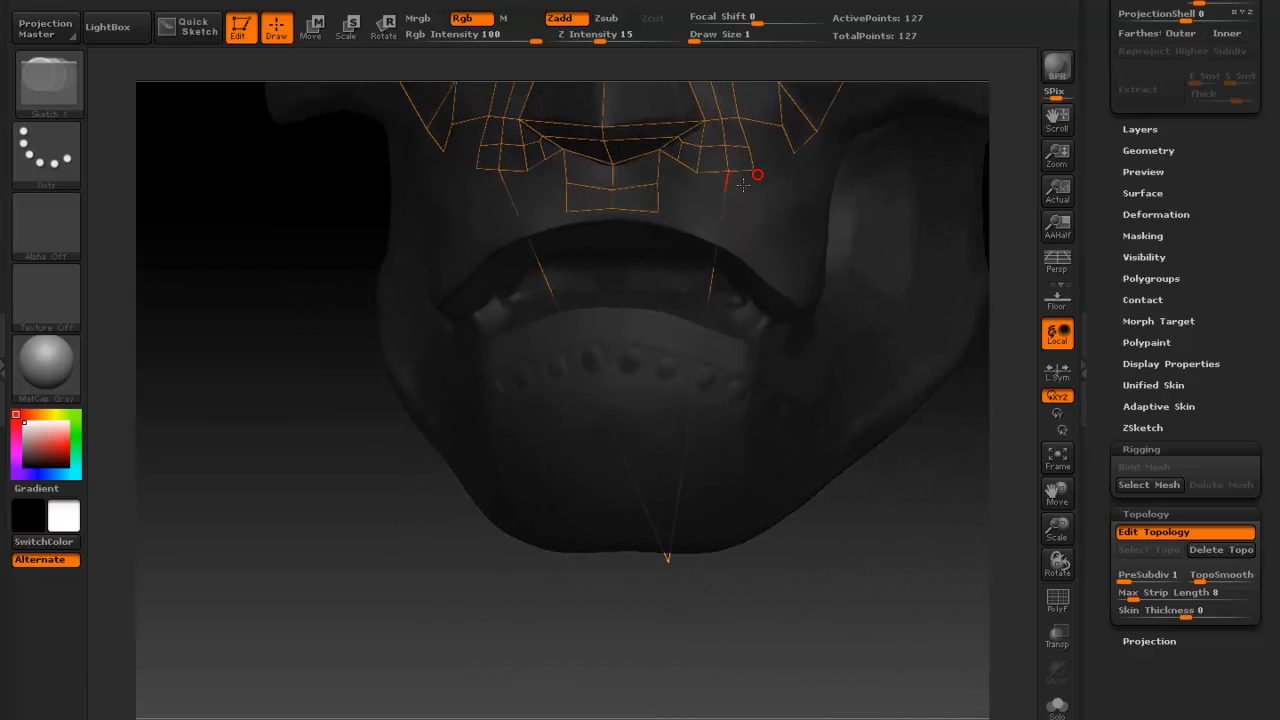
alt+drag(977, 633, 960, 679)
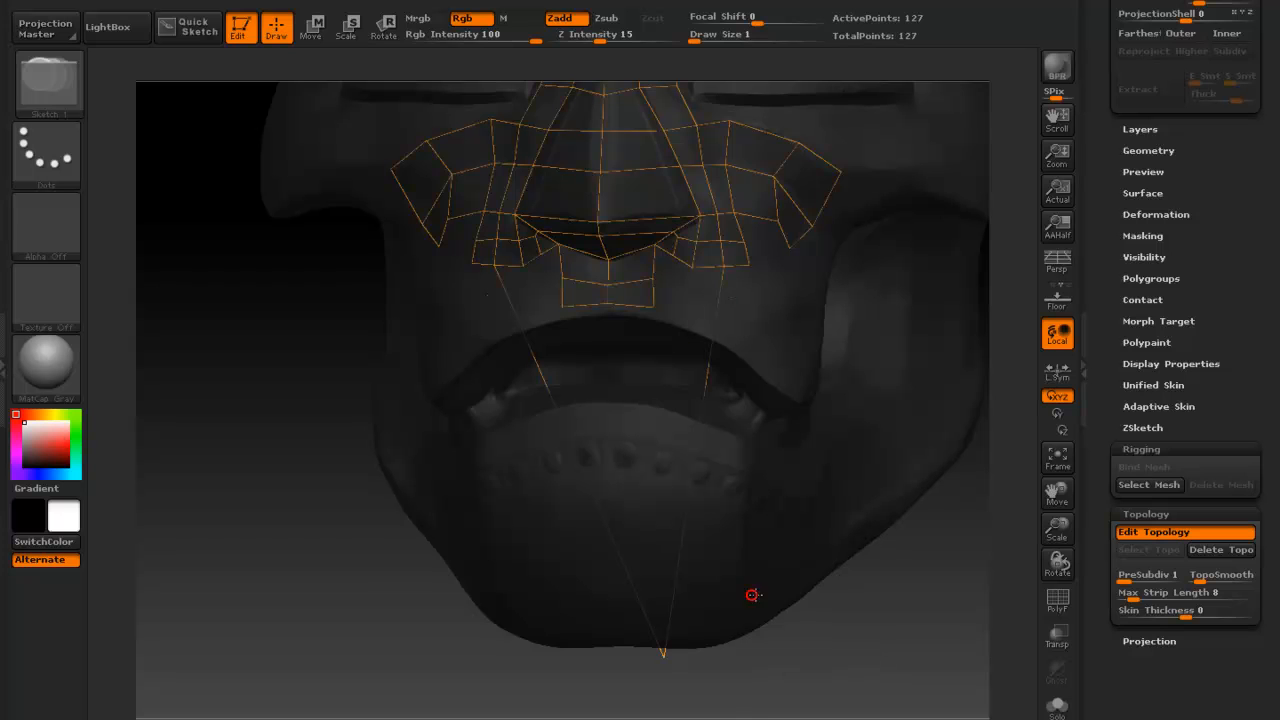
key(ctrl+z)
key(ctrl+z)
Extend the upper-lip rows outward with a mirrored column of quads joined to the inner edge of the nostril quads.
alt+drag(1006, 632, 1000, 690)
click(552, 364)
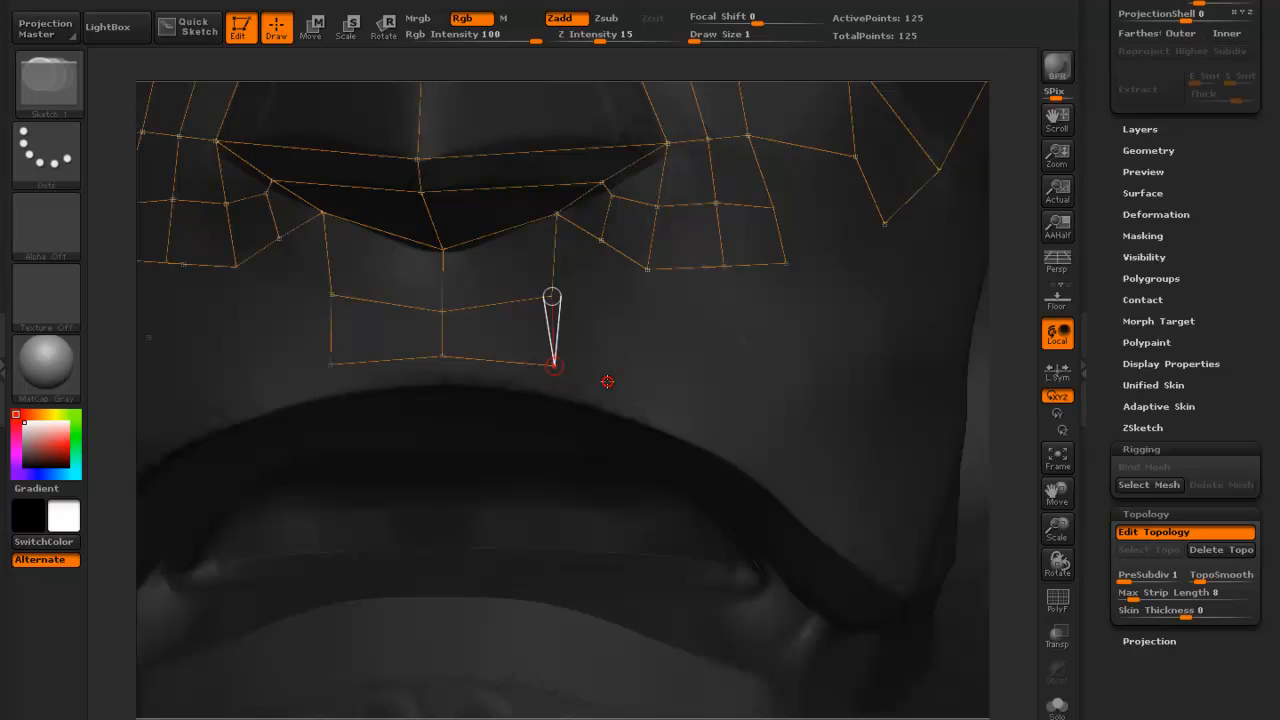
click(608, 381)
click(606, 297)
click(552, 296)
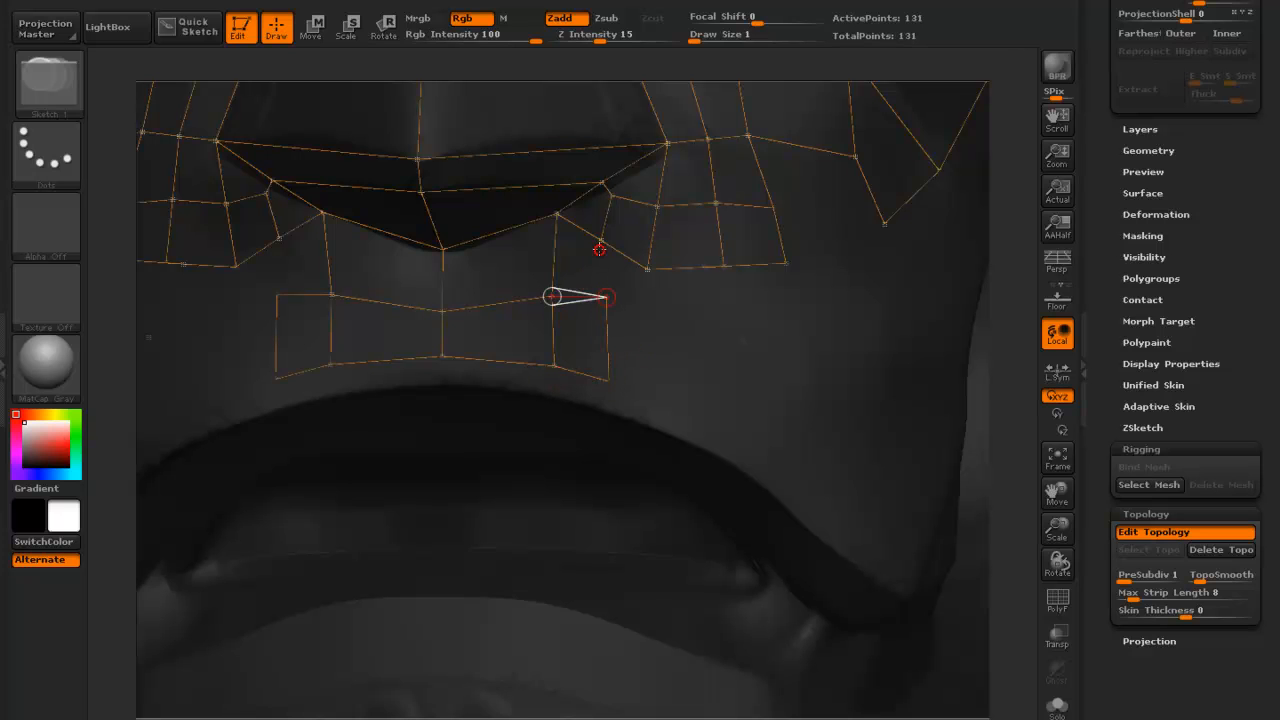
click(601, 240)
Add the next mirrored column of two quads from the nostril's lower inner corner down to the edge of the mouth opening.
click(655, 320)
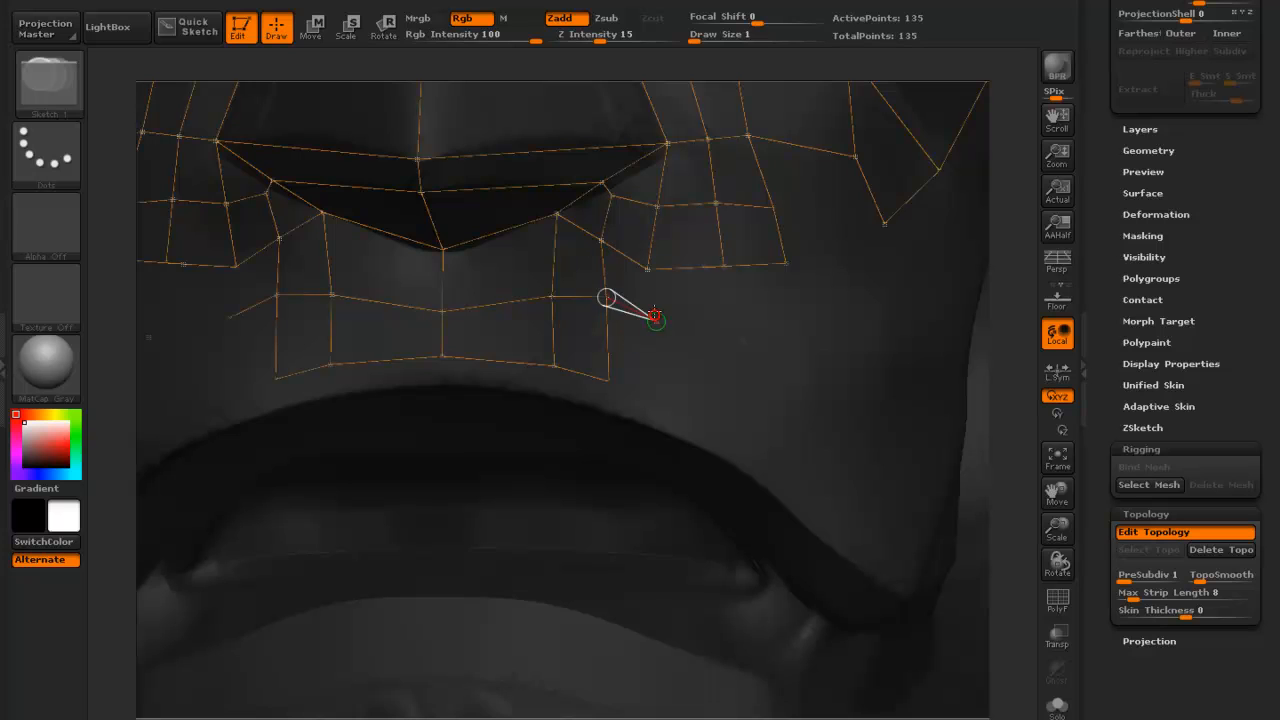
click(648, 270)
click(658, 400)
click(608, 380)
Add another mirrored column of two quads outward along the upper lip, joined to the middle of the nostril's lower edge.
click(722, 437)
click(721, 348)
click(656, 321)
click(725, 268)
click(791, 385)
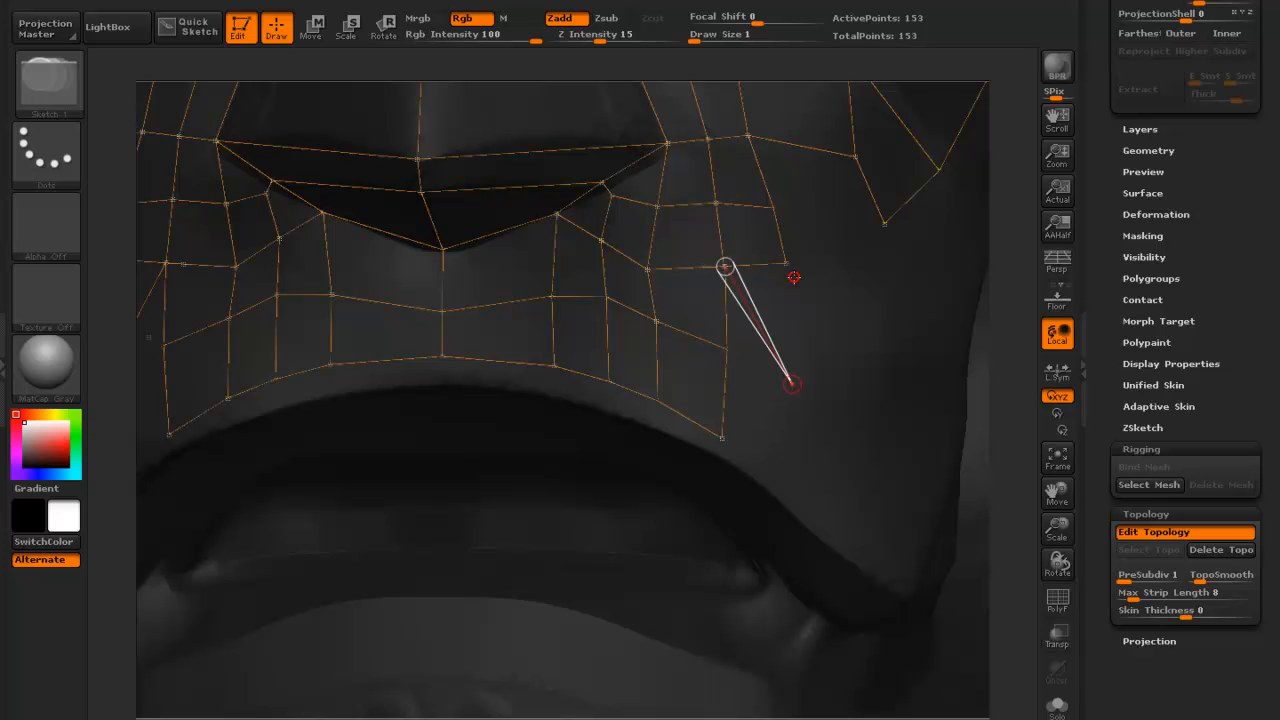
key(ctrl+z)
Add a mirrored column of two quads from the nostril's lower outer corner down to the edge of the mouth opening.
ctrl+click(727, 351)
click(786, 391)
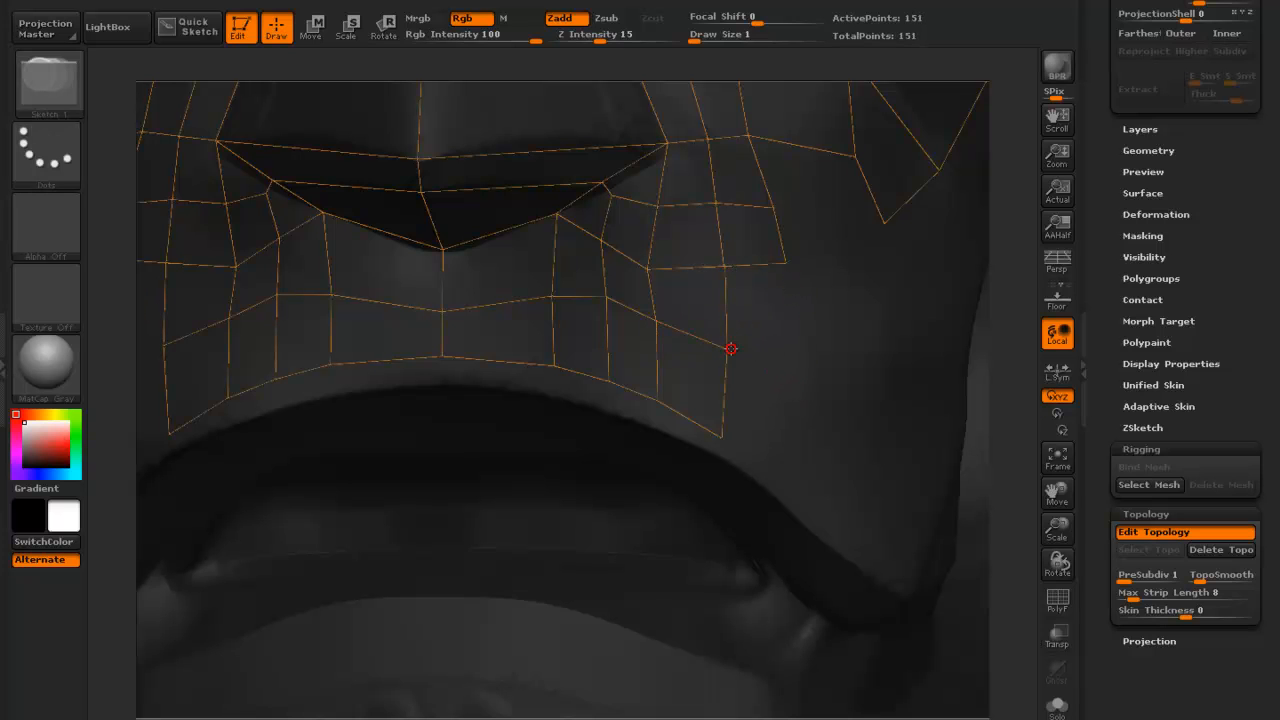
click(791, 389)
click(786, 264)
click(781, 476)
click(722, 438)
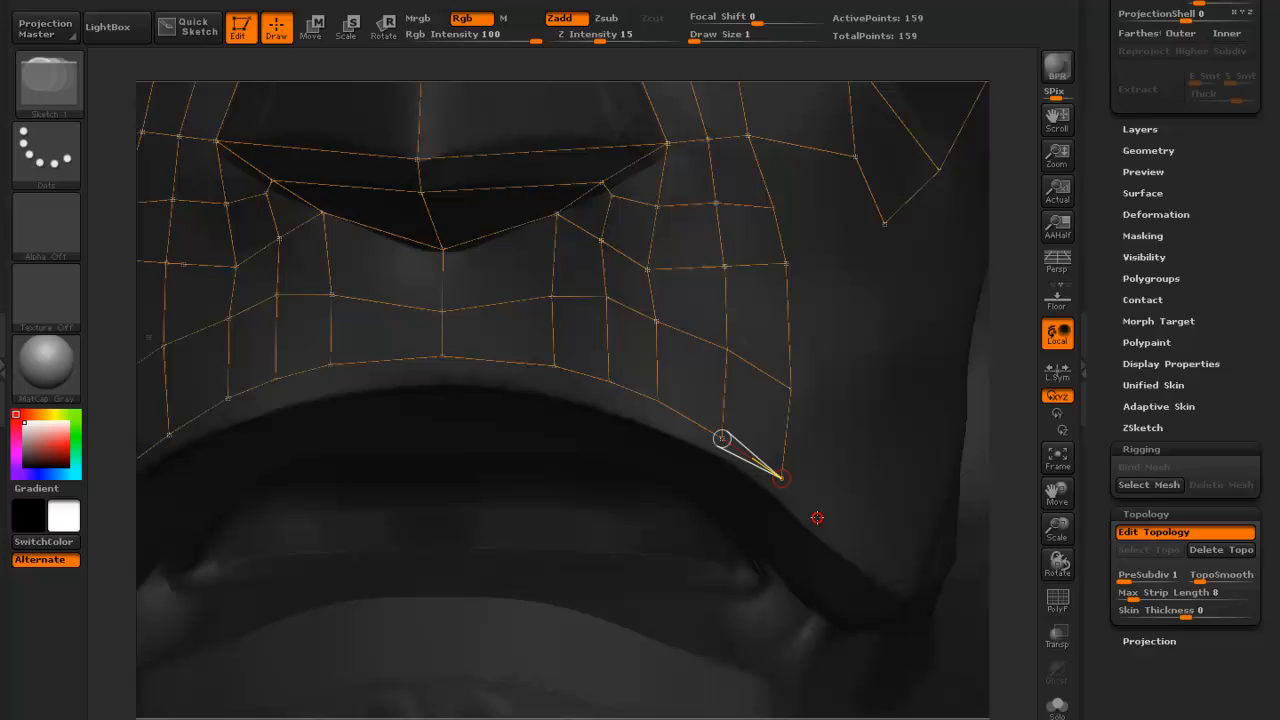
Add one more mirrored column of two quads outward along the lip edge towards the mouth corner.
click(817, 517)
click(845, 422)
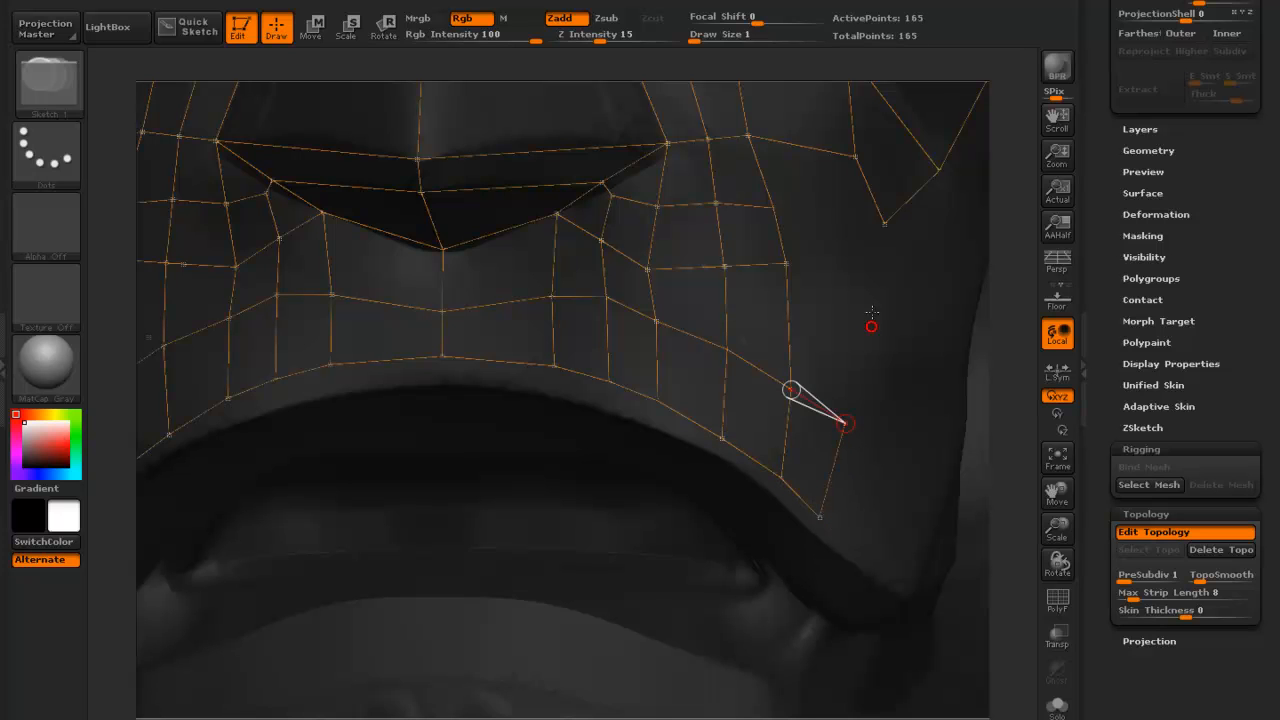
click(790, 264)
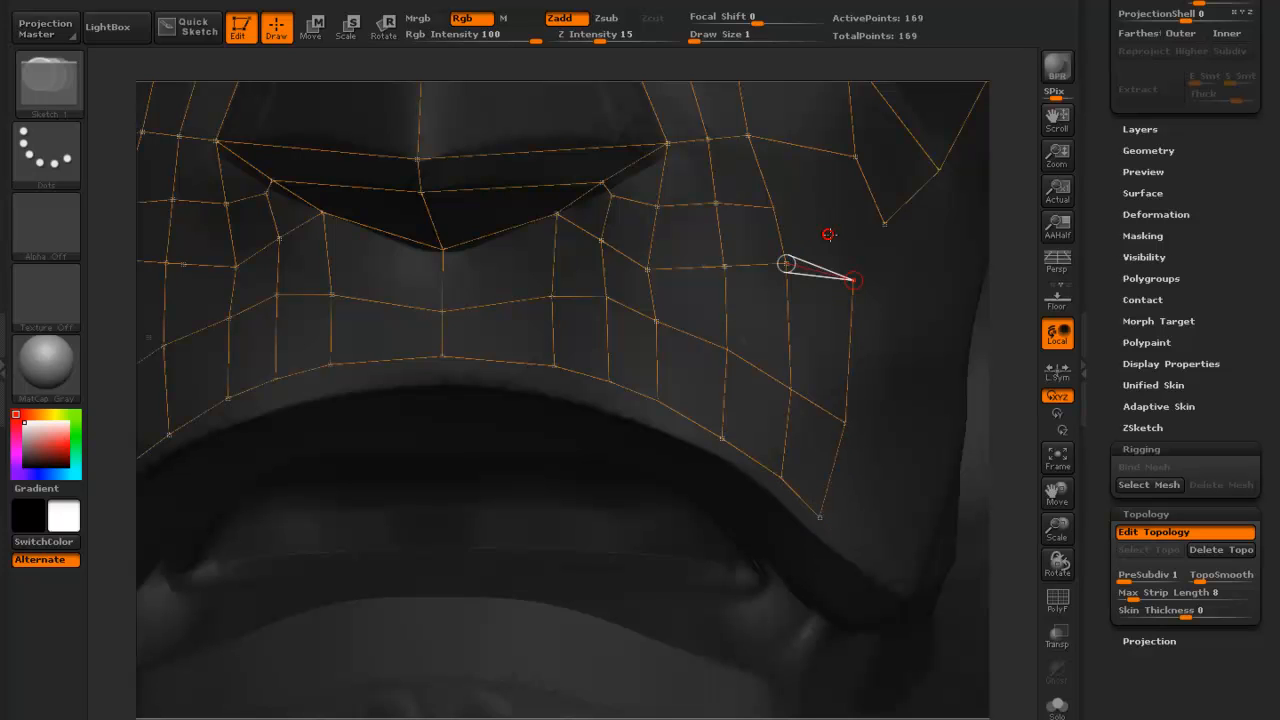
Bridge the gap between the outer nostril quads and the cheek strip with mirrored quads, joining them to the new lip column.
click(832, 208)
click(773, 208)
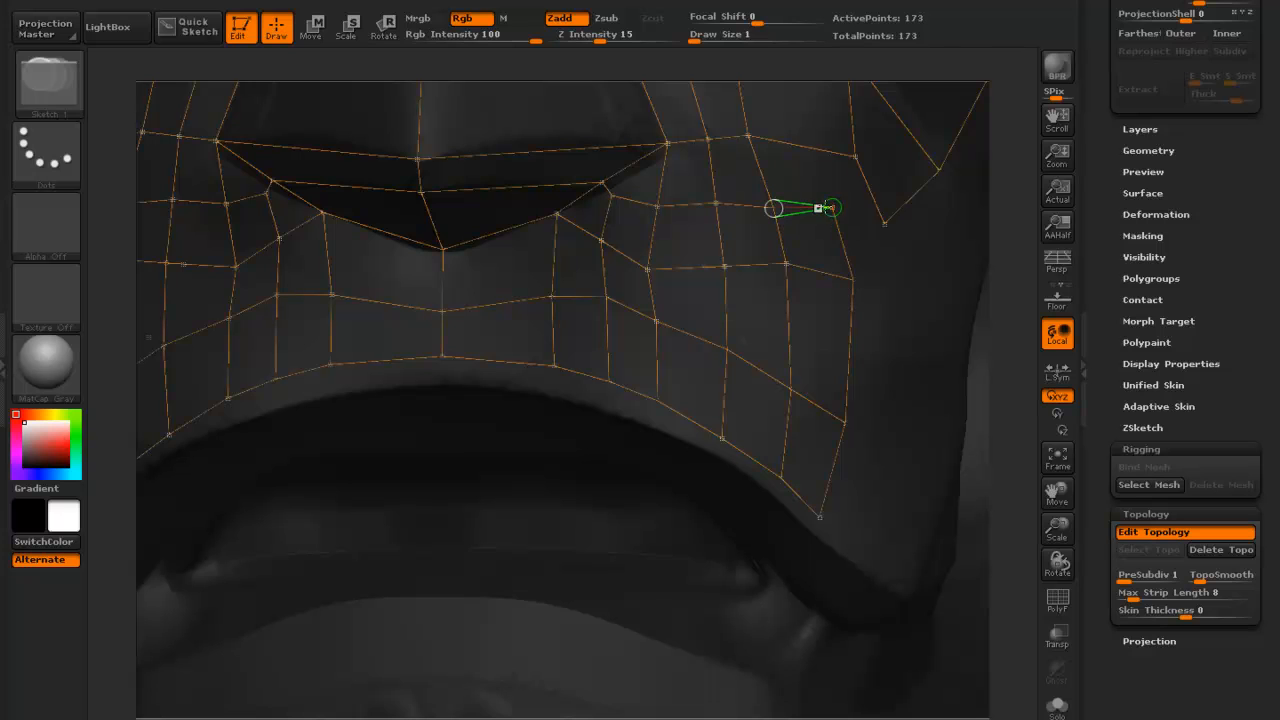
click(855, 154)
click(858, 279)
click(884, 221)
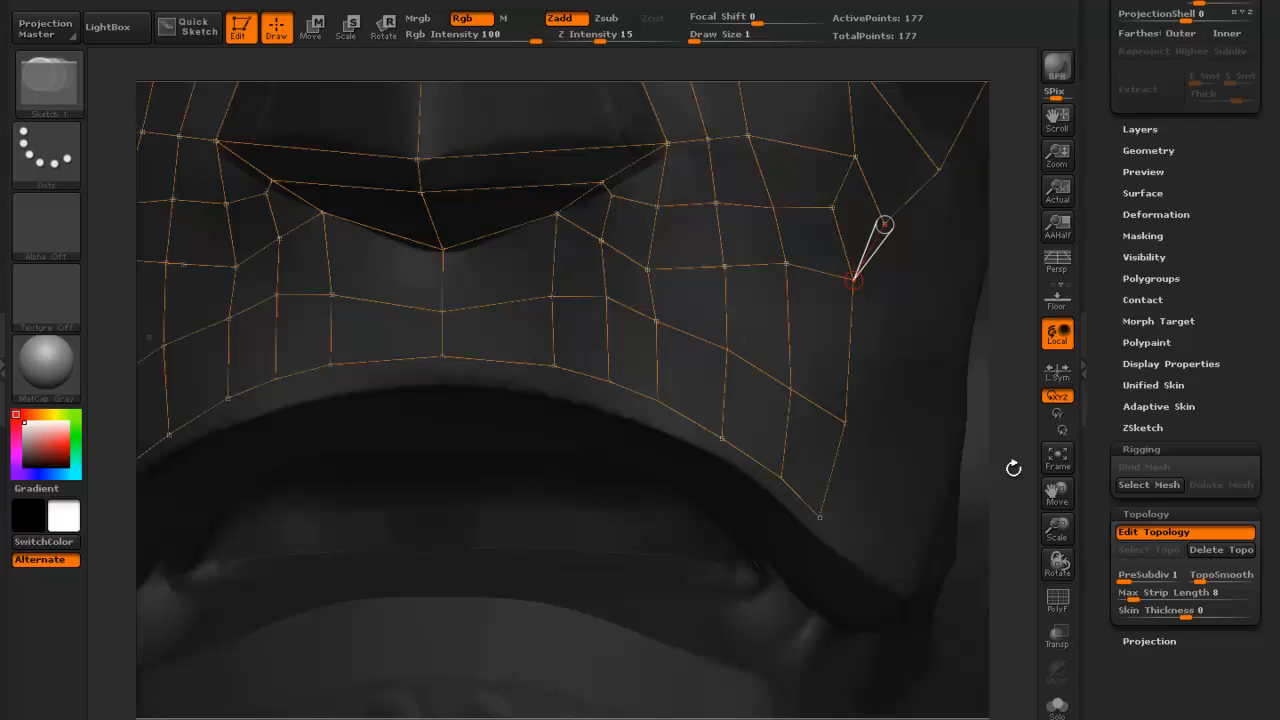
Preview the skin of the nose and upper lip, examine the creases below the nostrils up close, and return to topology editing.
drag(1020, 522, 1020, 406)
alt+drag(1008, 456, 977, 597)
key(a)
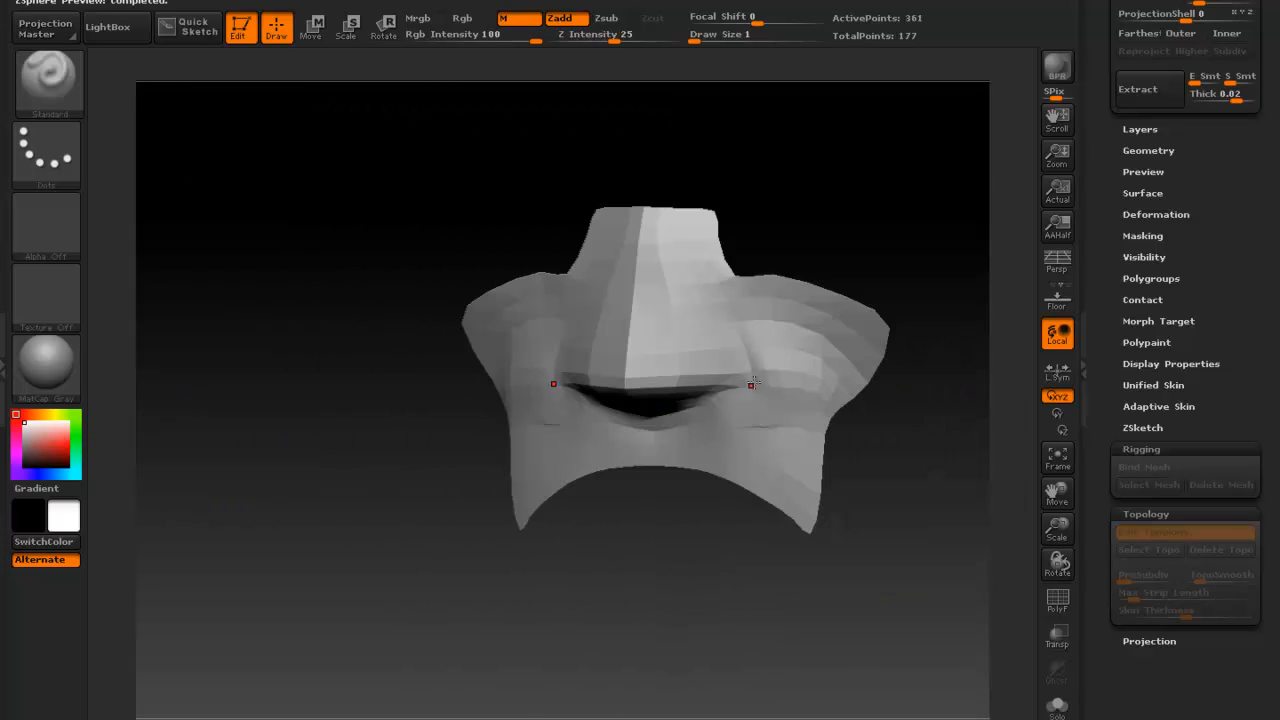
key(a)
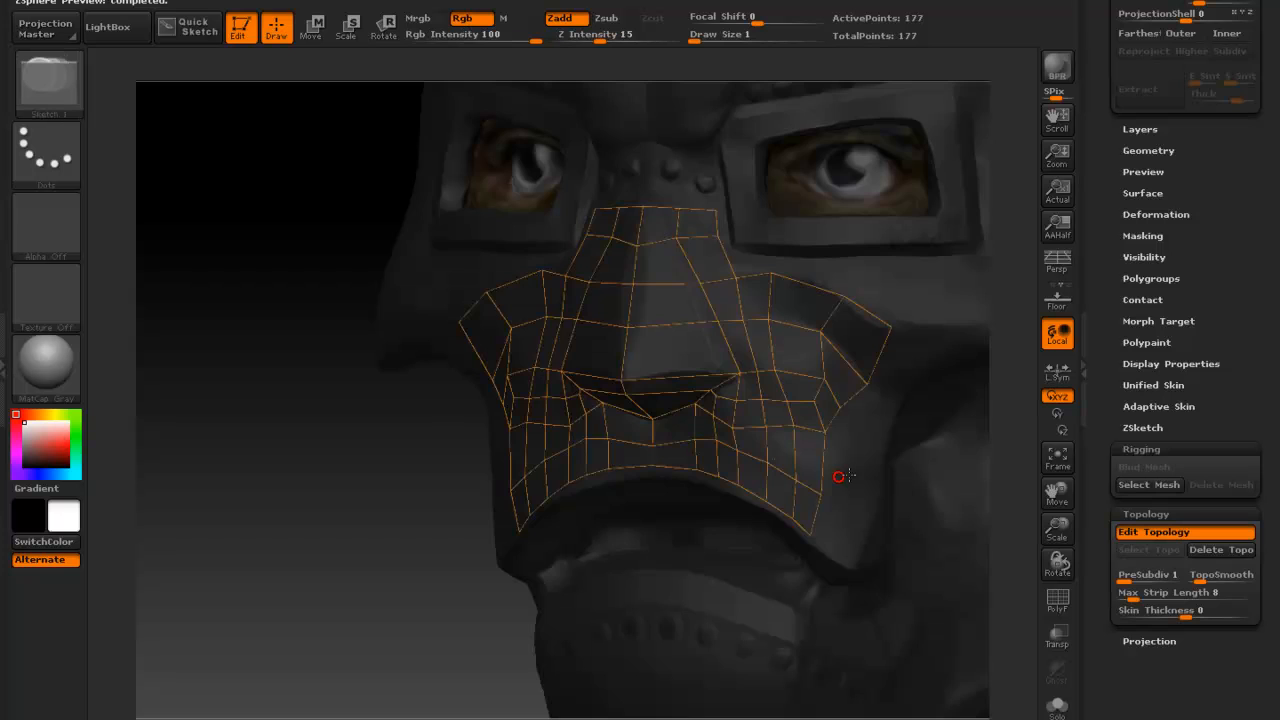
alt+drag(1021, 494, 940, 597)
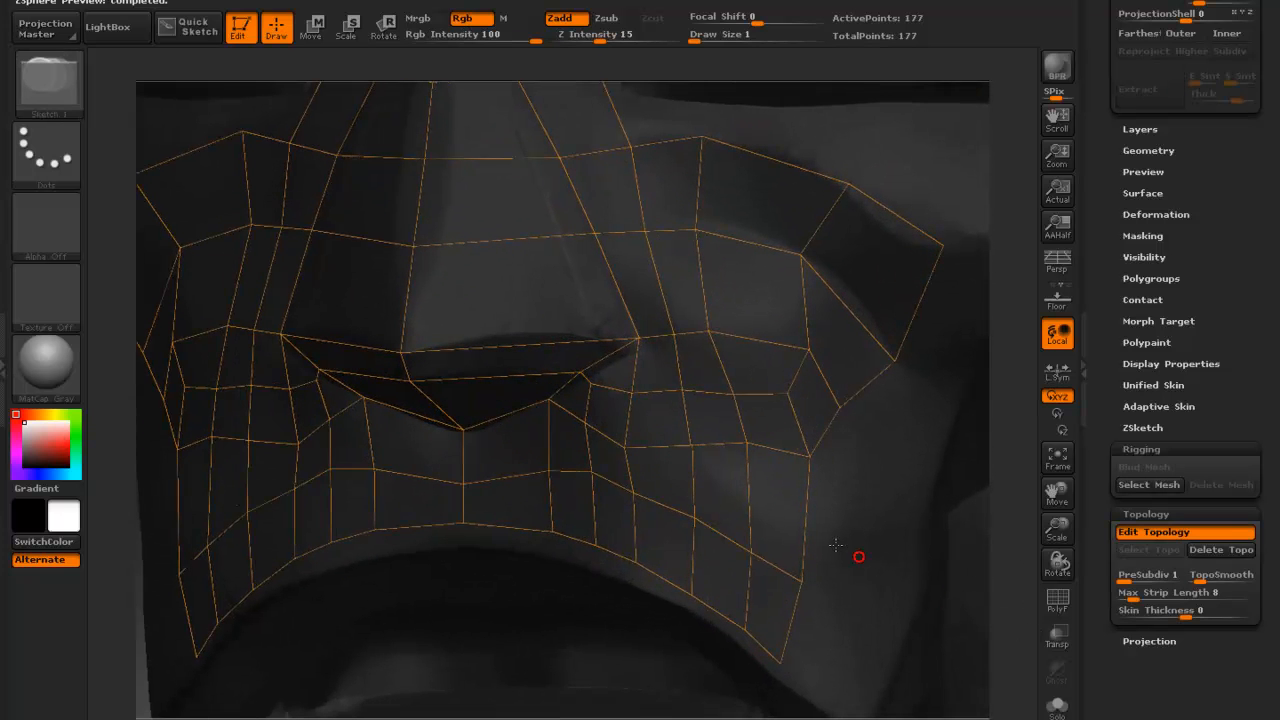
key(a)
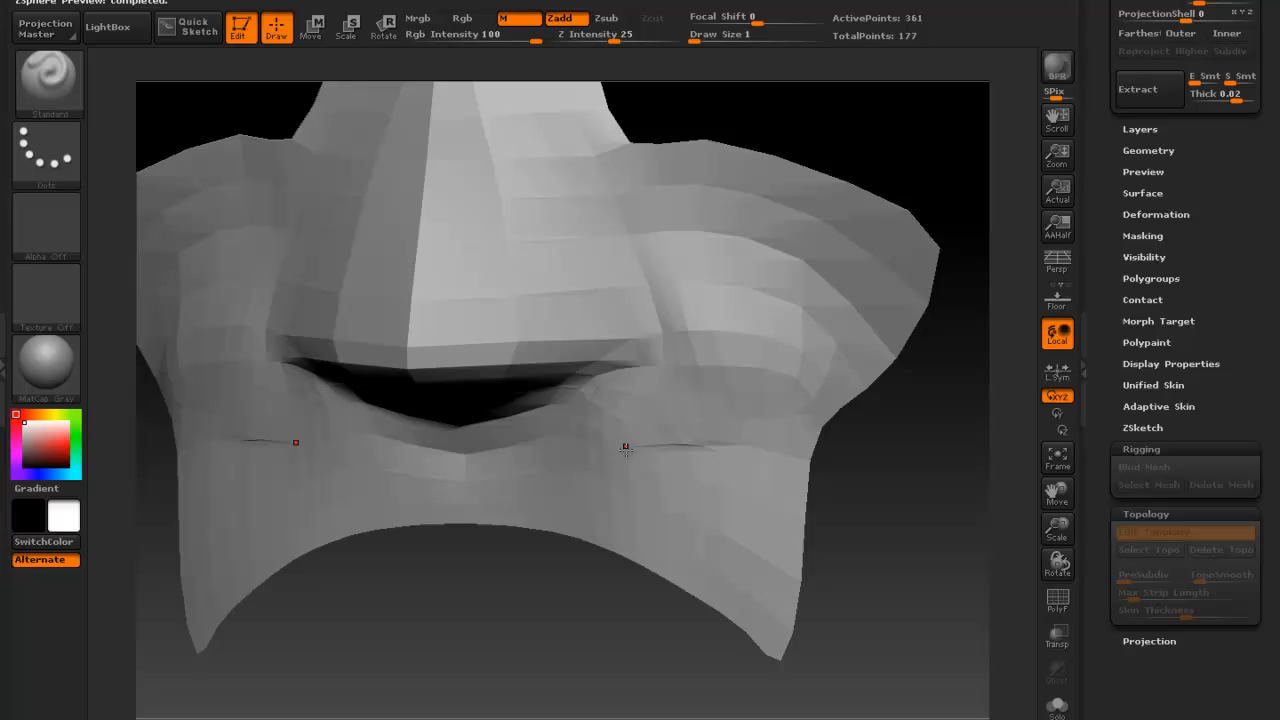
drag(1010, 512, 969, 507)
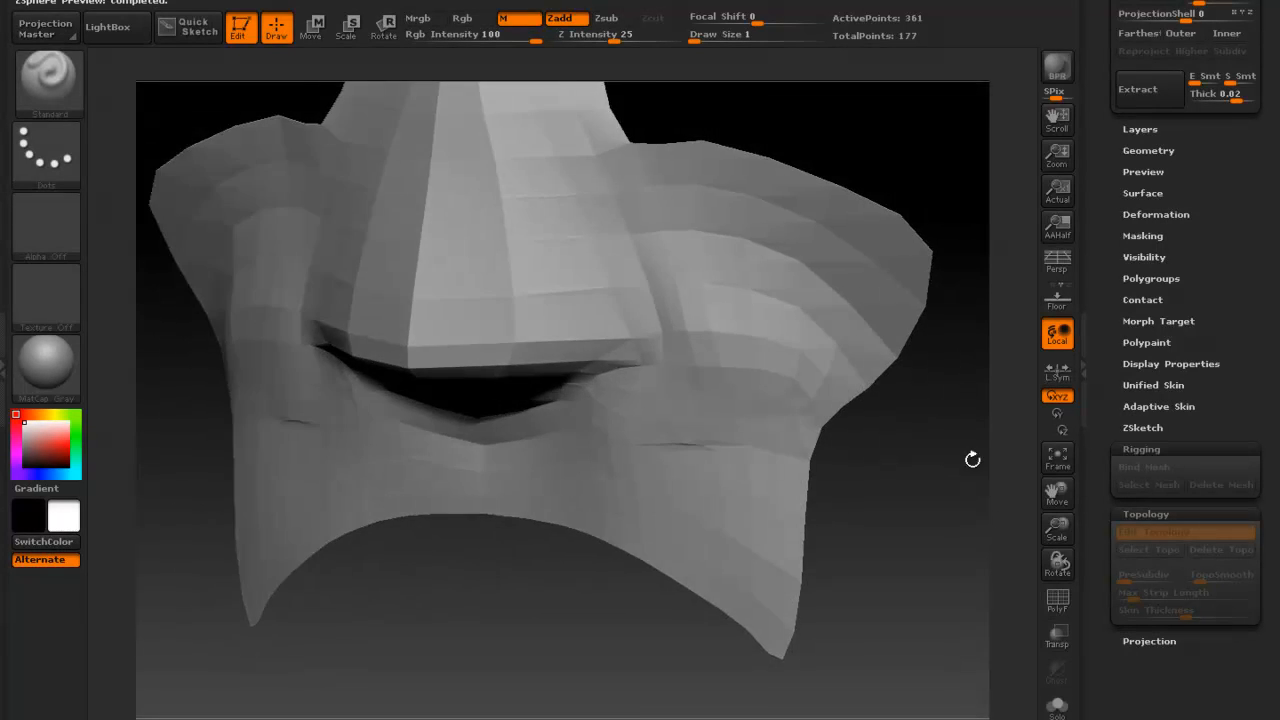
key(a)
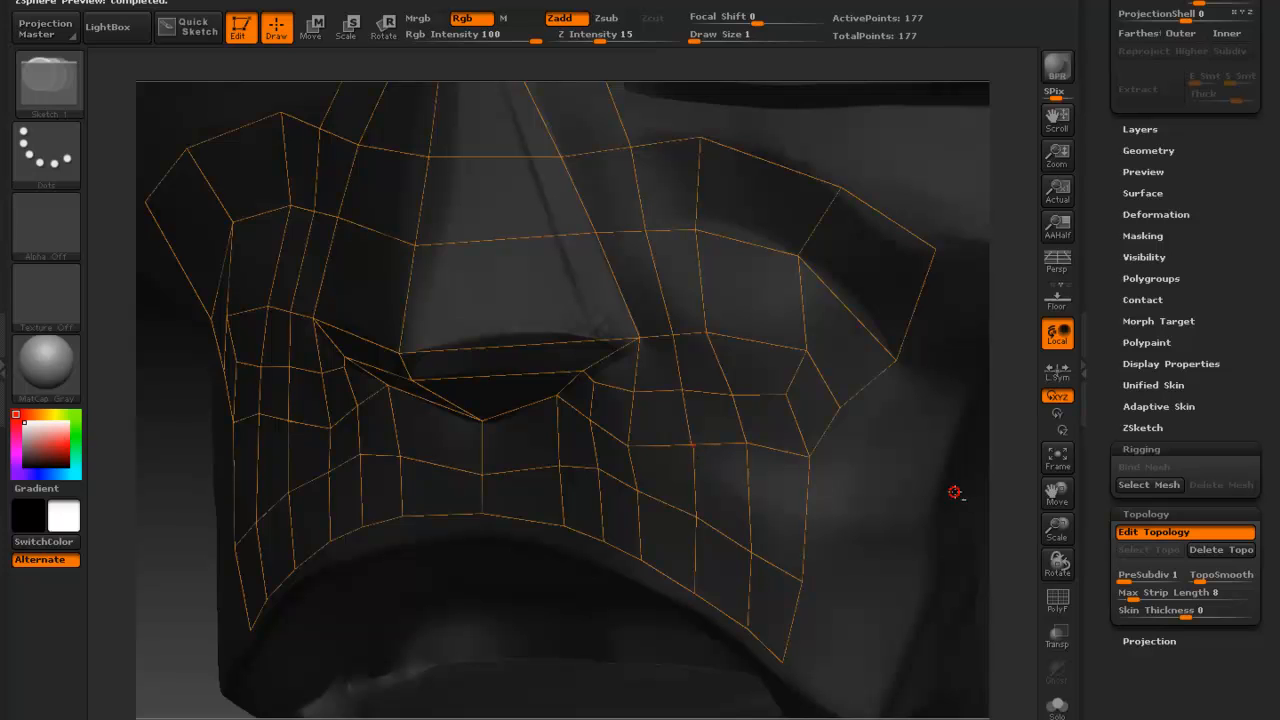
Delete the overlapping and stray points along the lower edge of the nostril quads.
alt+drag(1010, 520, 1022, 670)
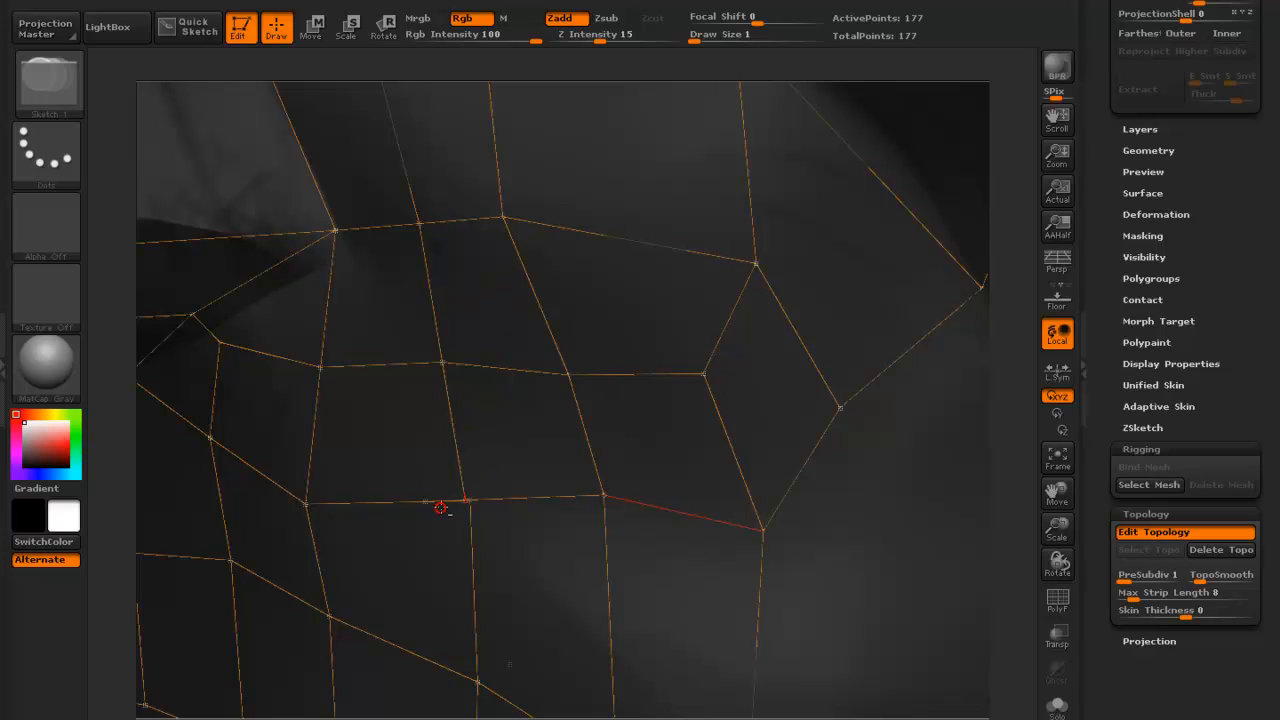
alt+click(426, 501)
alt+click(468, 502)
alt+click(475, 506)
alt+click(509, 665)
alt+click(609, 688)
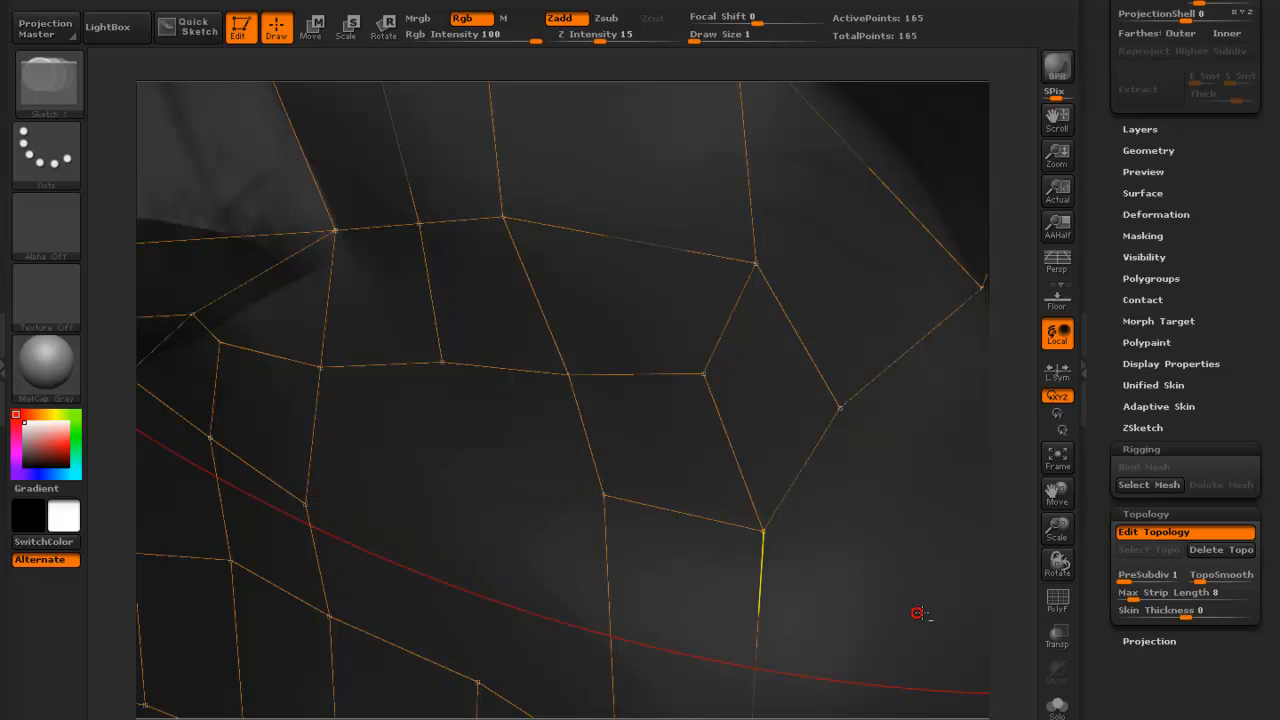
Rebuild the deleted area below the nostril with a single shared point connected to the neighbouring nostril and lip points.
drag(1028, 549, 1022, 494)
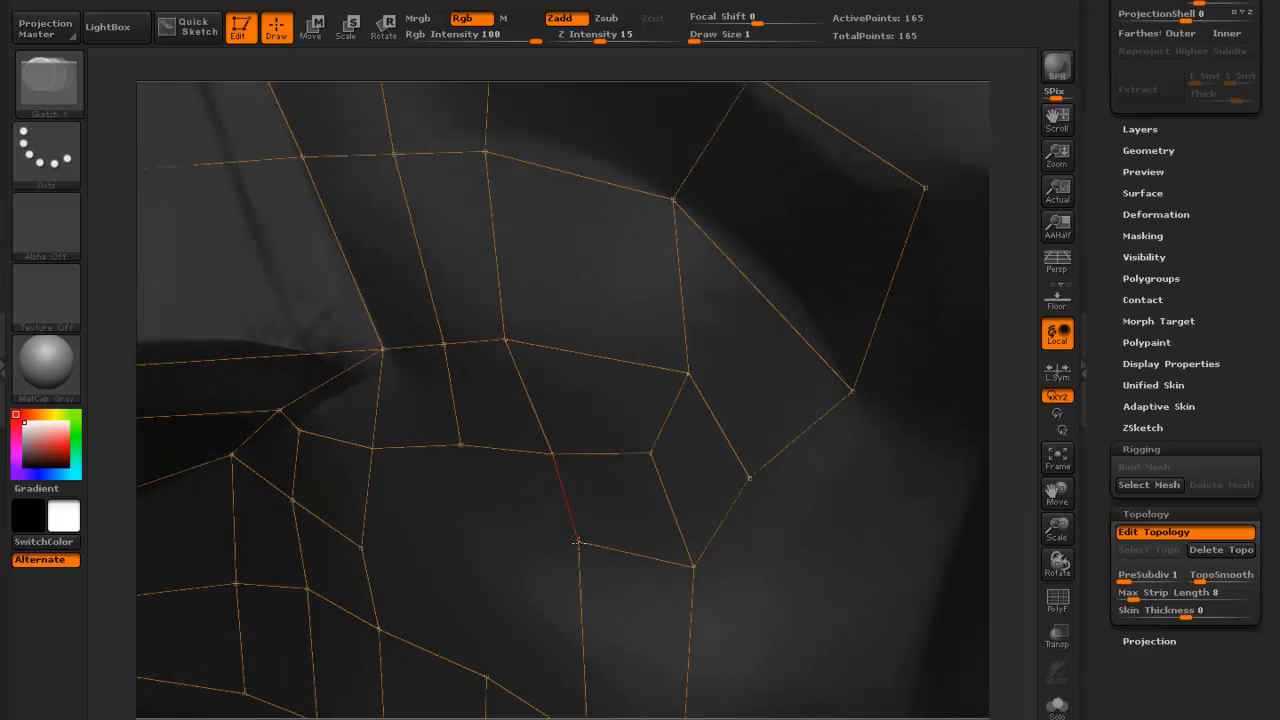
click(578, 543)
click(478, 555)
click(460, 445)
click(486, 677)
click(362, 548)
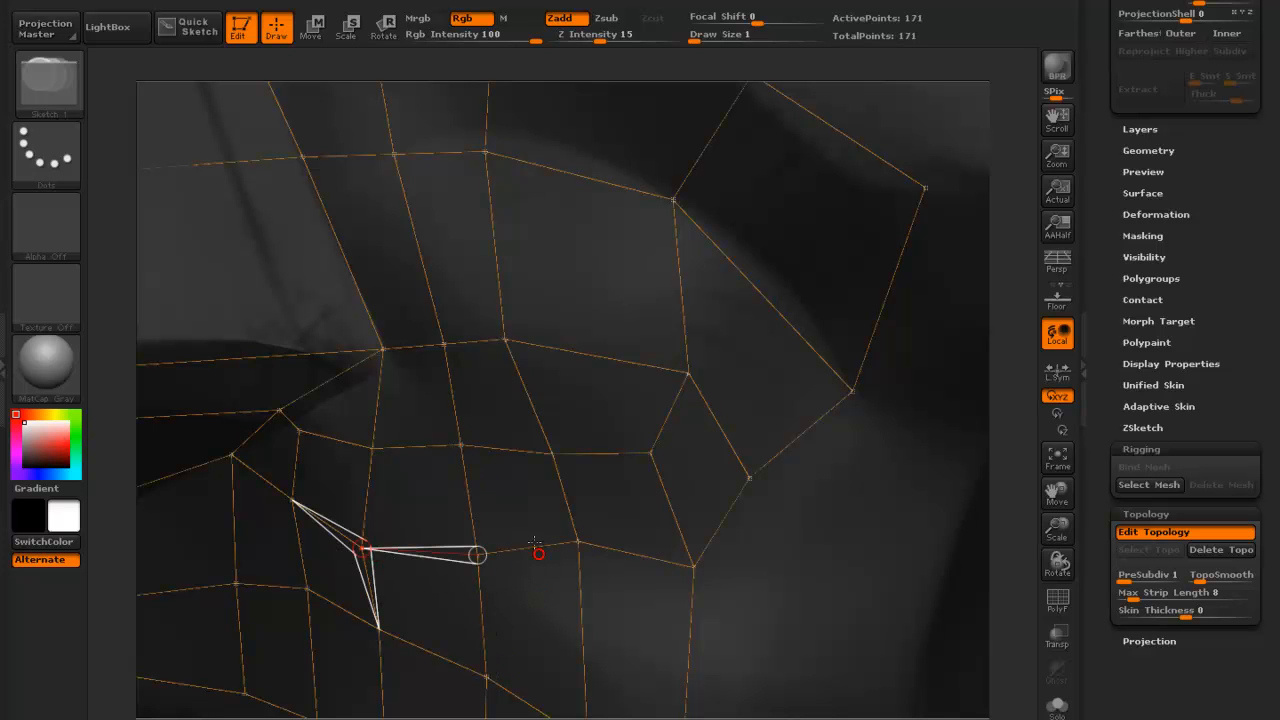
Preview the skin of the repaired nostril and lip area from an angle and return to topology editing.
key(a)
drag(844, 654, 820, 600)
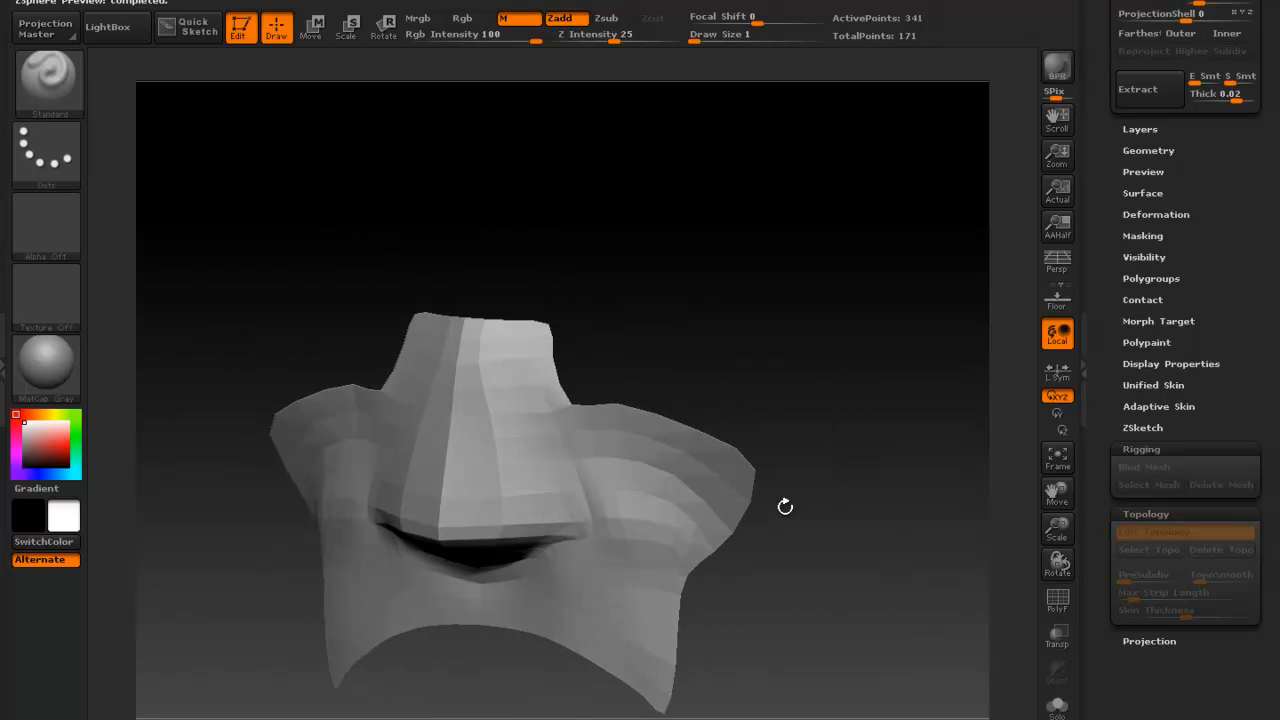
key(a)
click(749, 468)
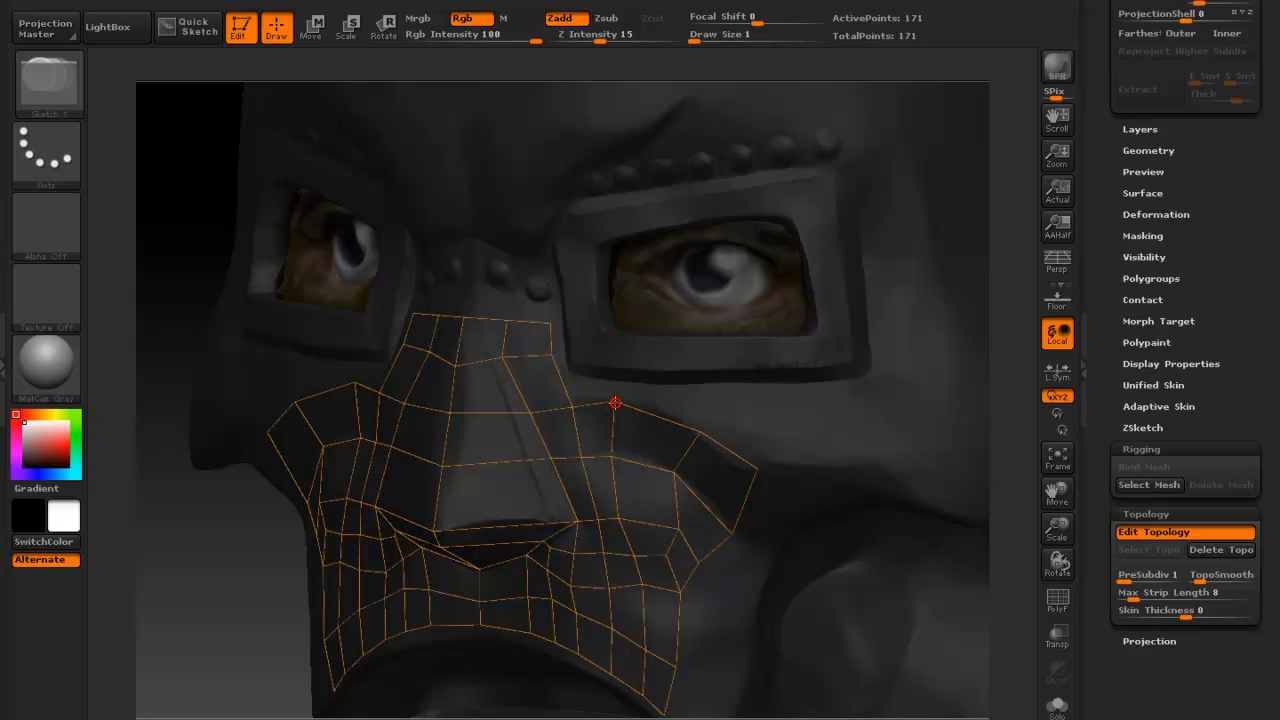
drag(1022, 469, 1020, 560)
click(621, 353)
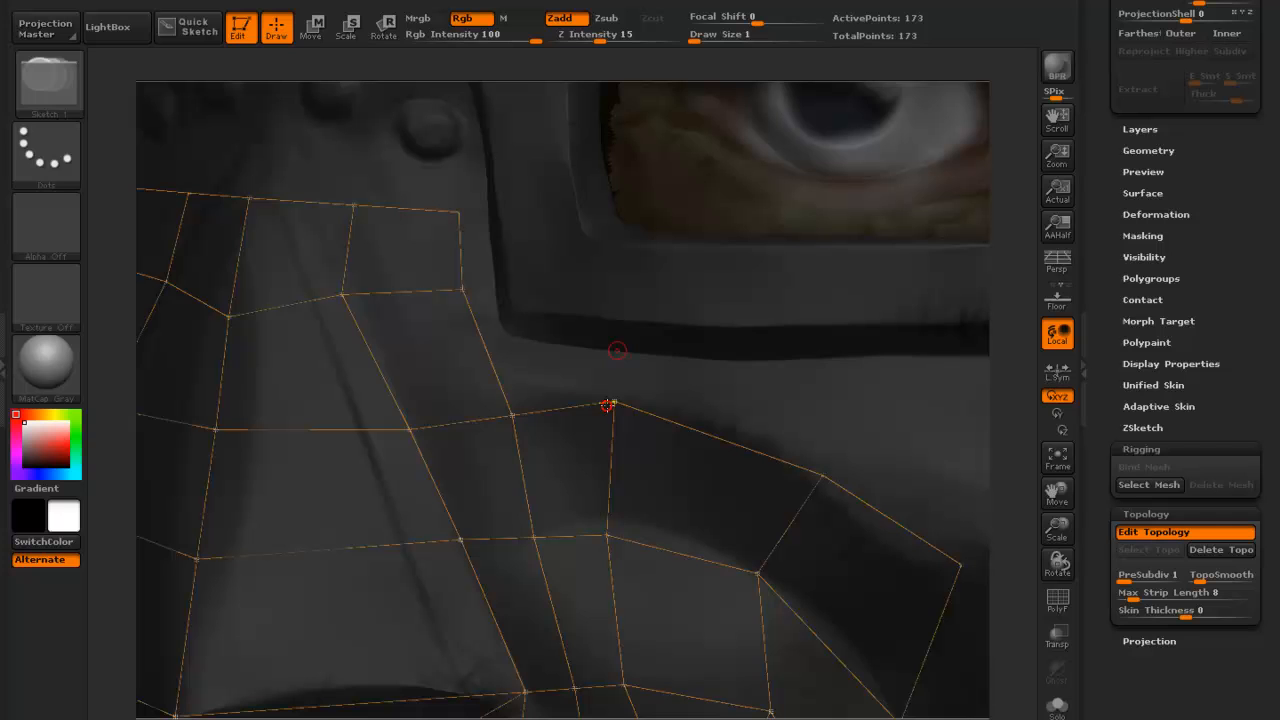
key(ctrl+z)
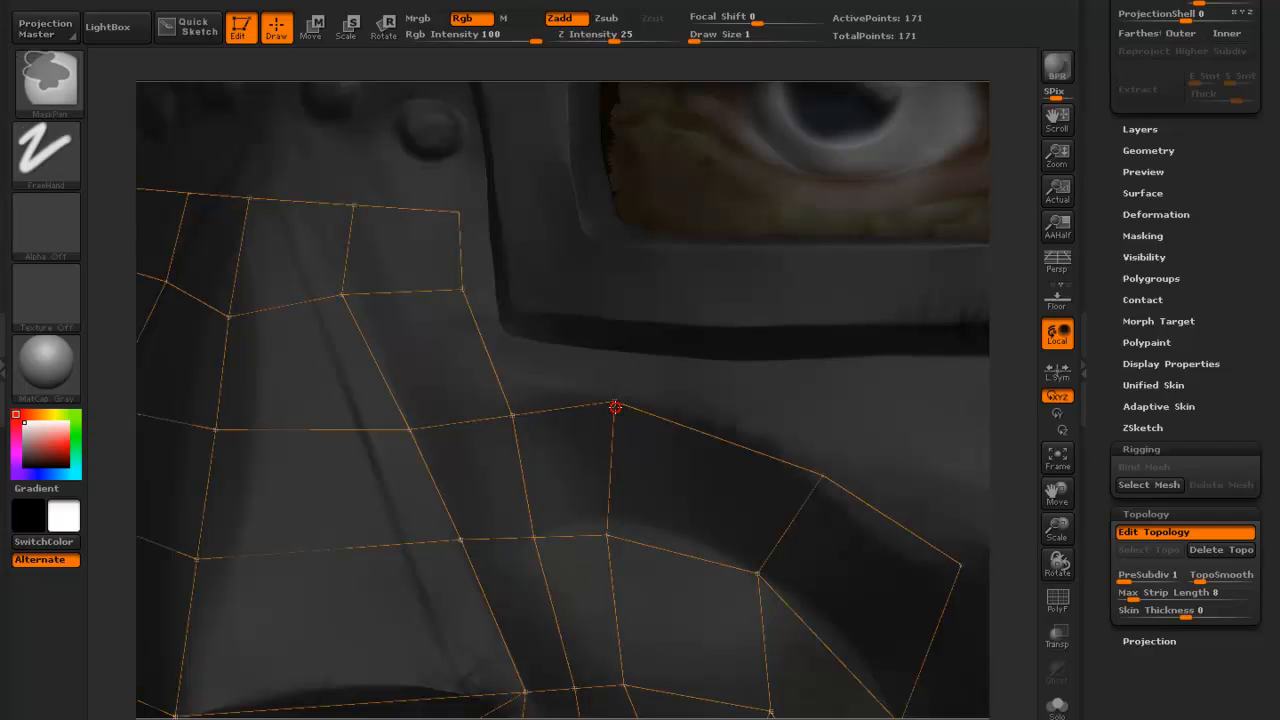
key(ctrl+z)
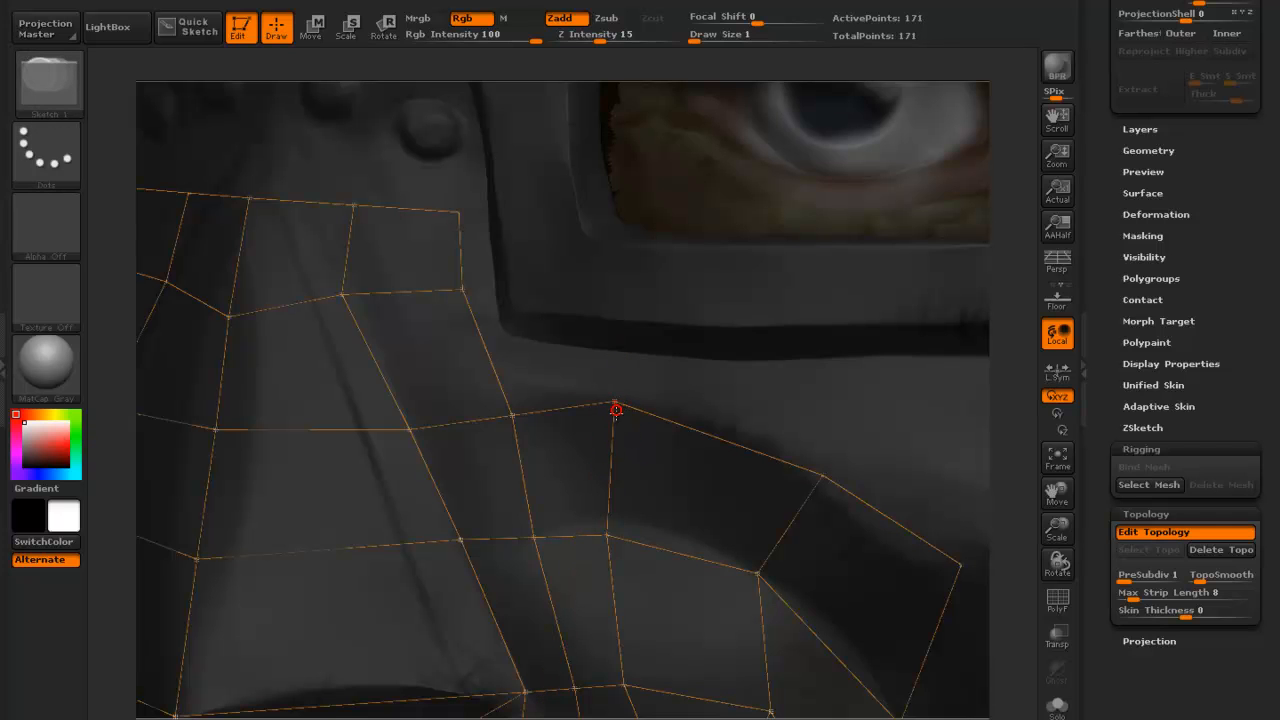
Add a quad connecting the inner upper cheek edge to the lower inner corner of the eye frame.
alt+drag(1002, 572, 1008, 460)
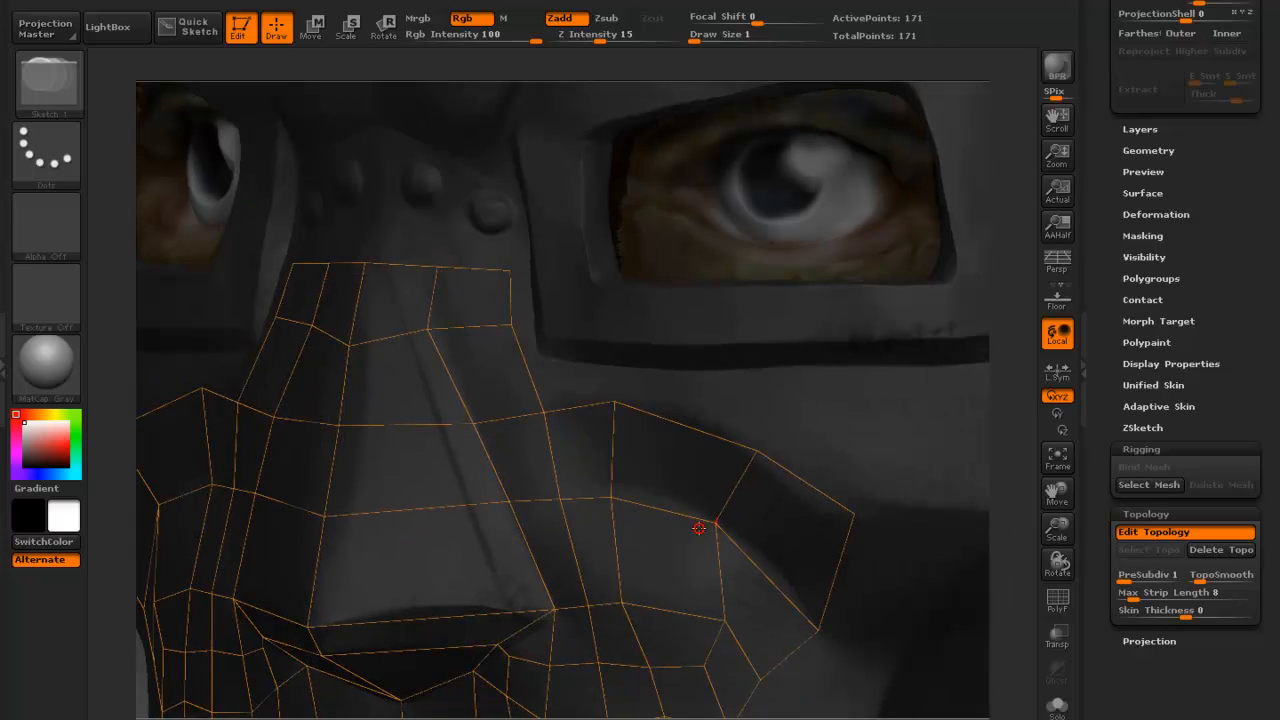
drag(1017, 571, 832, 665)
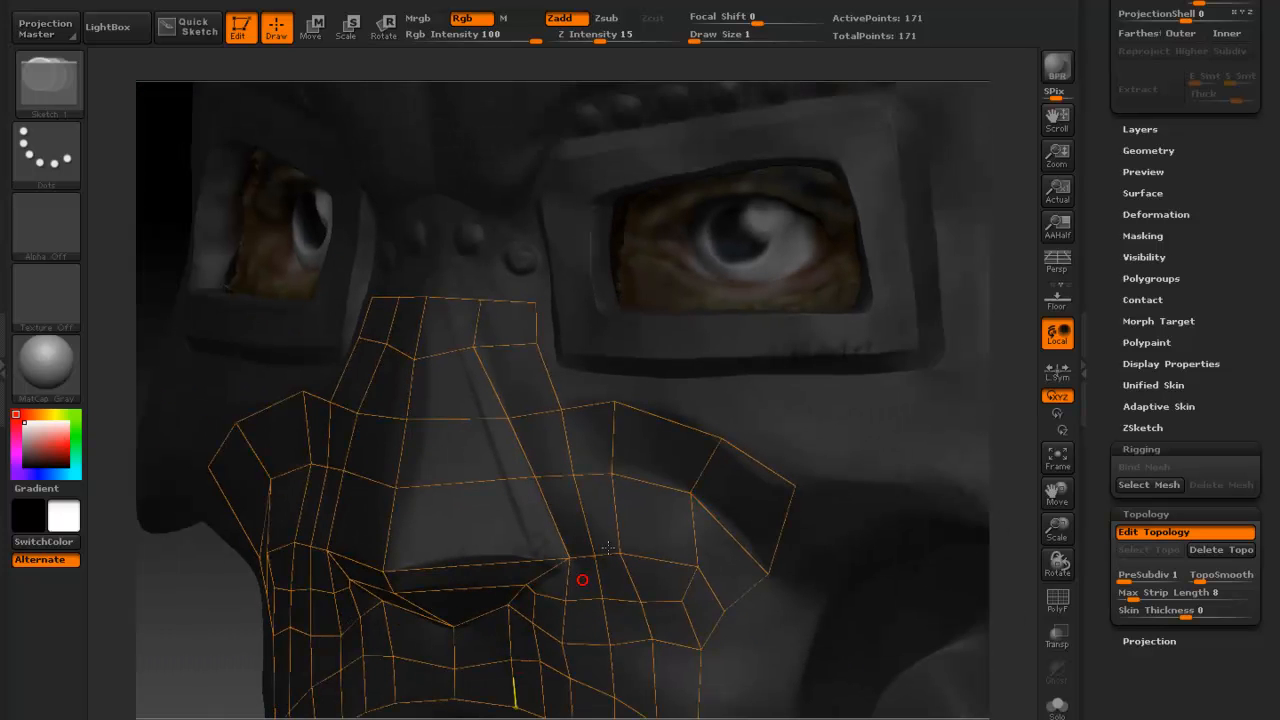
click(616, 404)
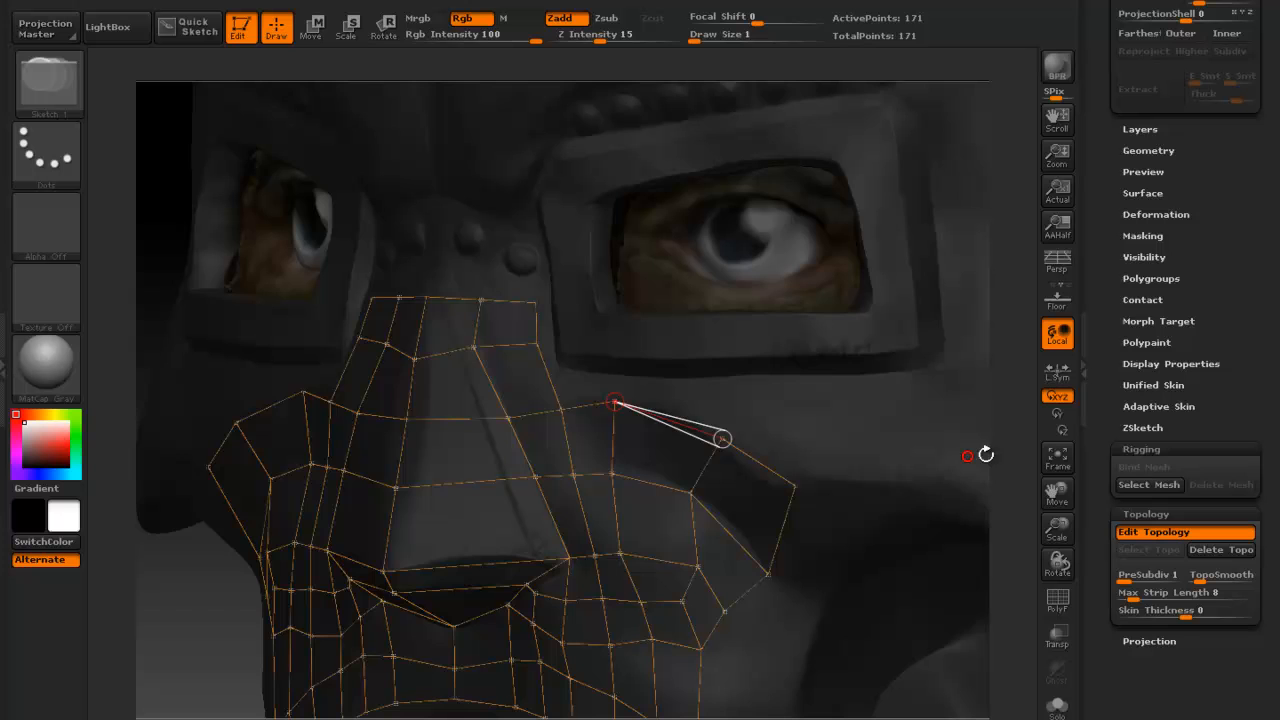
alt+drag(1002, 446, 1010, 600)
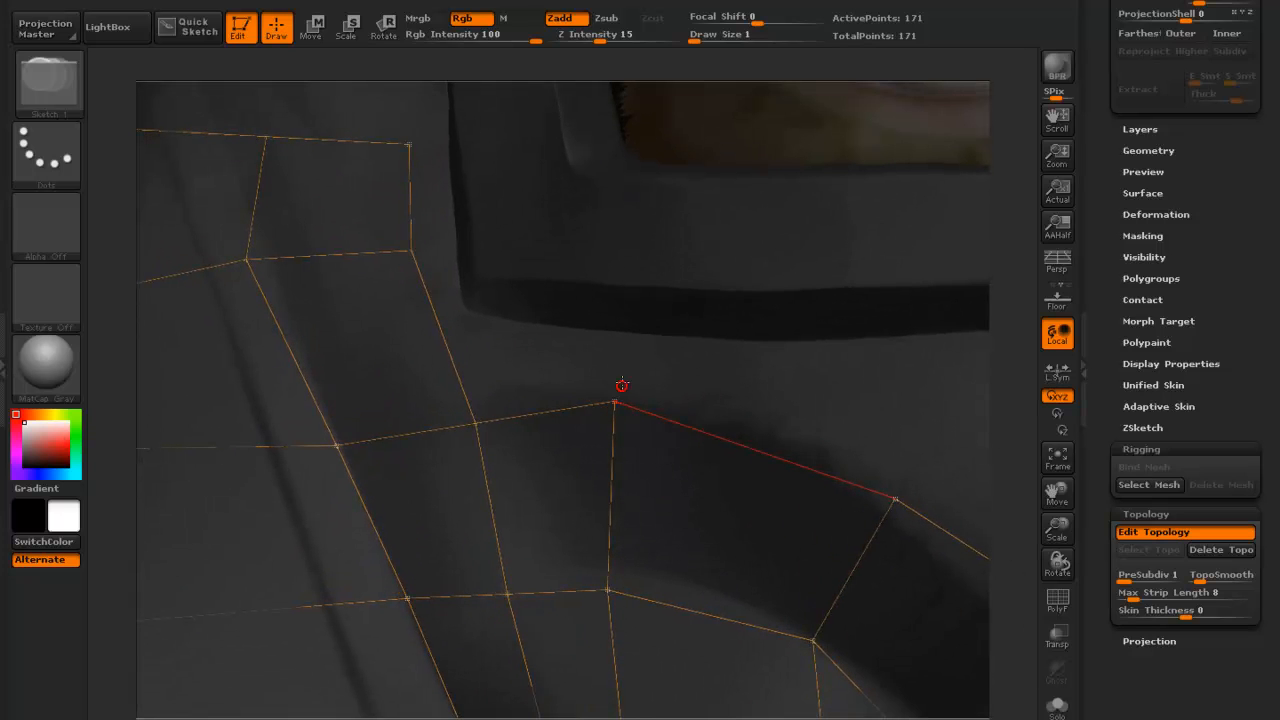
click(620, 334)
key(ctrl+z)
drag(1021, 522, 998, 508)
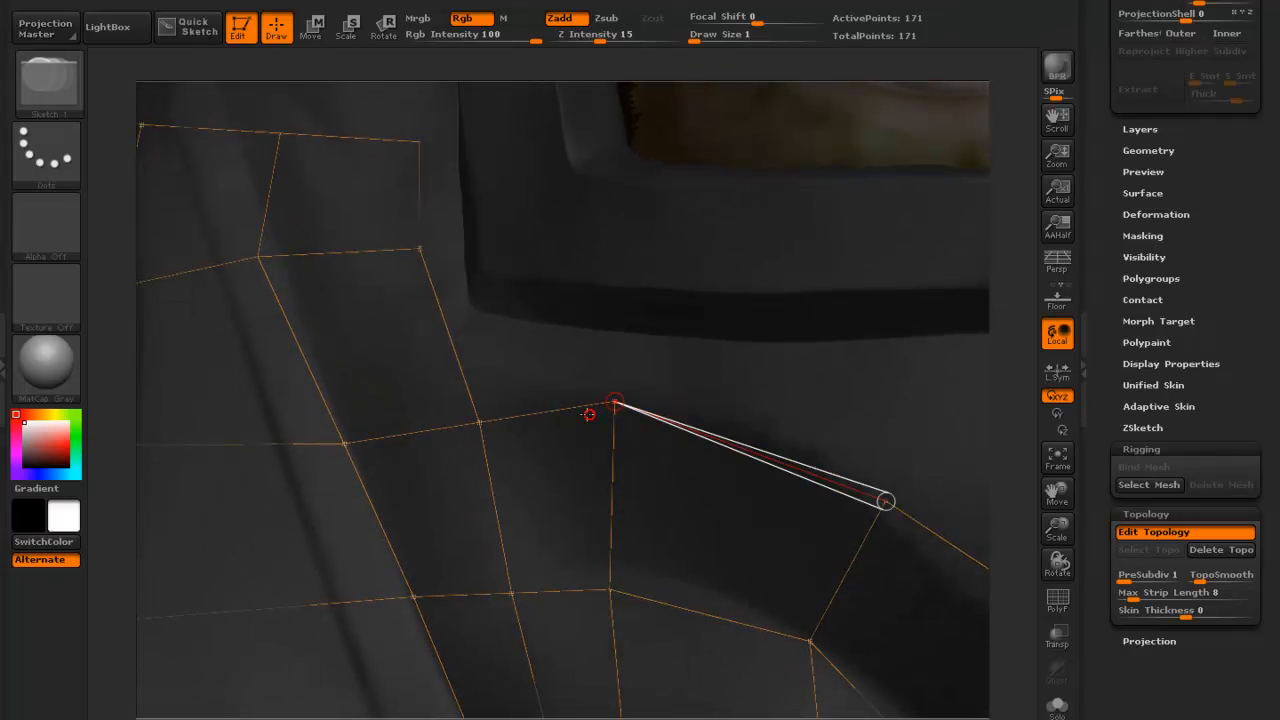
click(620, 333)
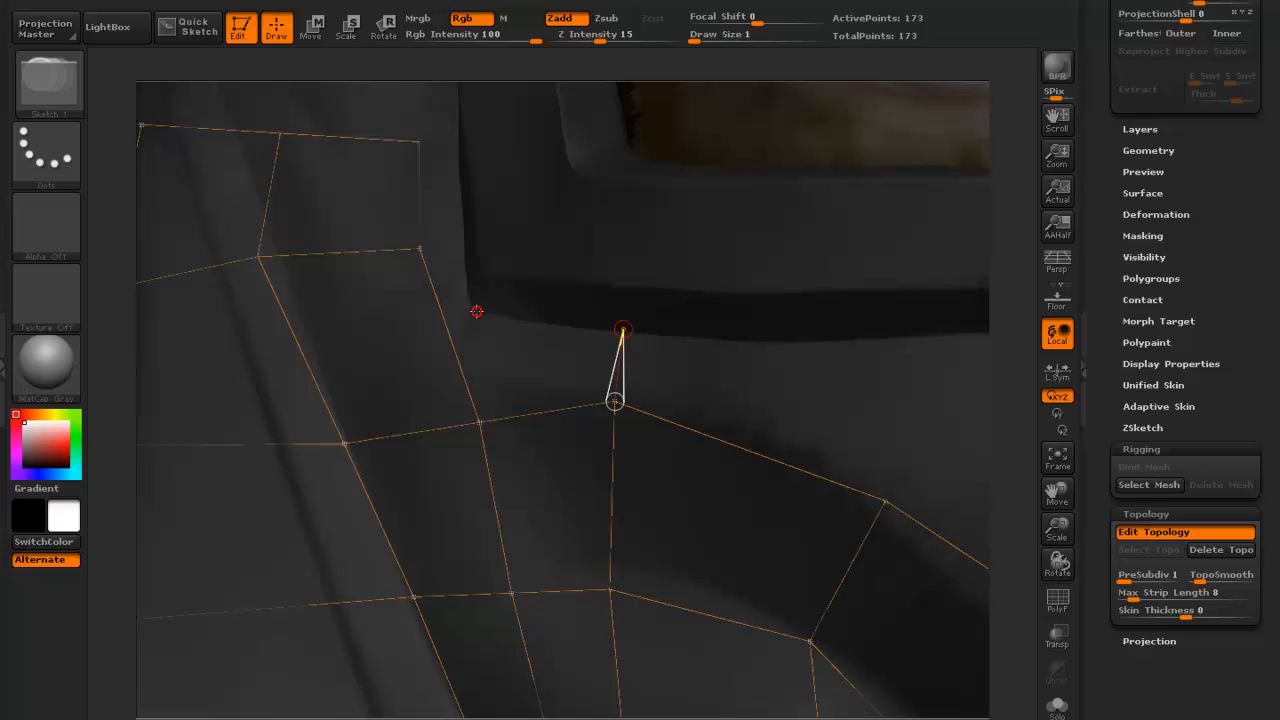
click(495, 316)
click(480, 422)
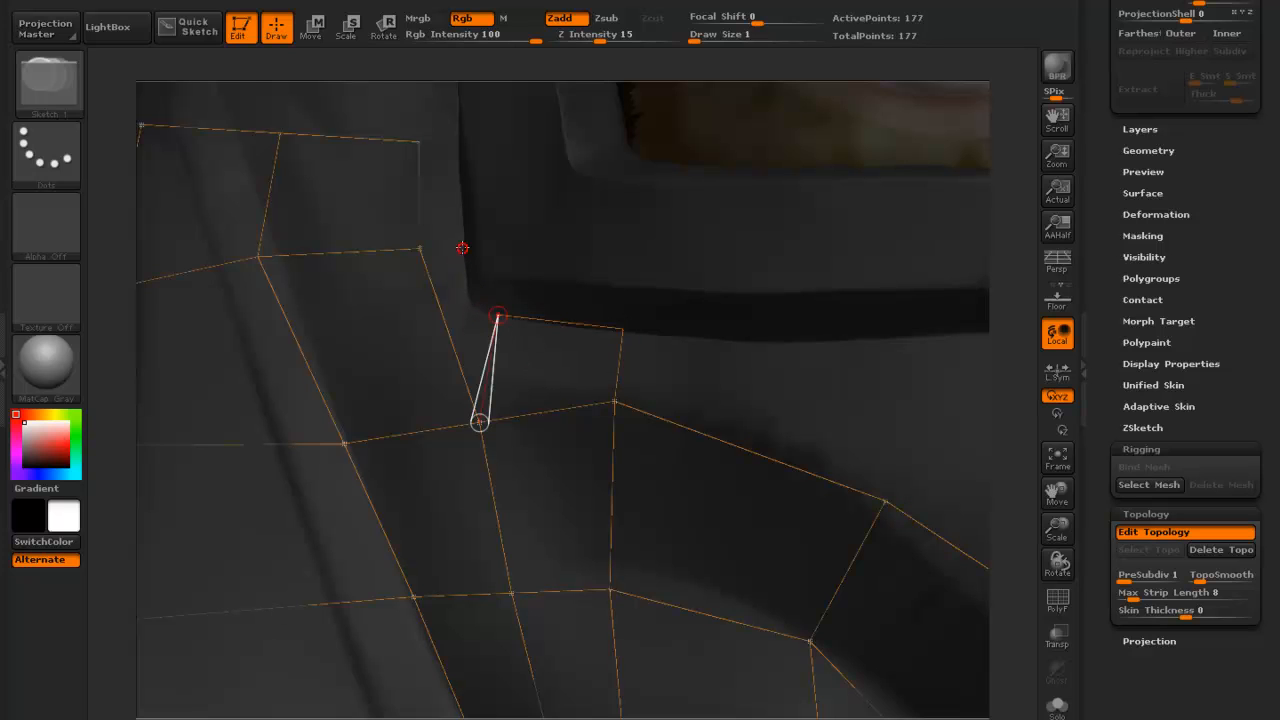
Continue the quads up the inner side of the eye frame, connecting them to the outer nose bridge points.
click(466, 241)
click(419, 248)
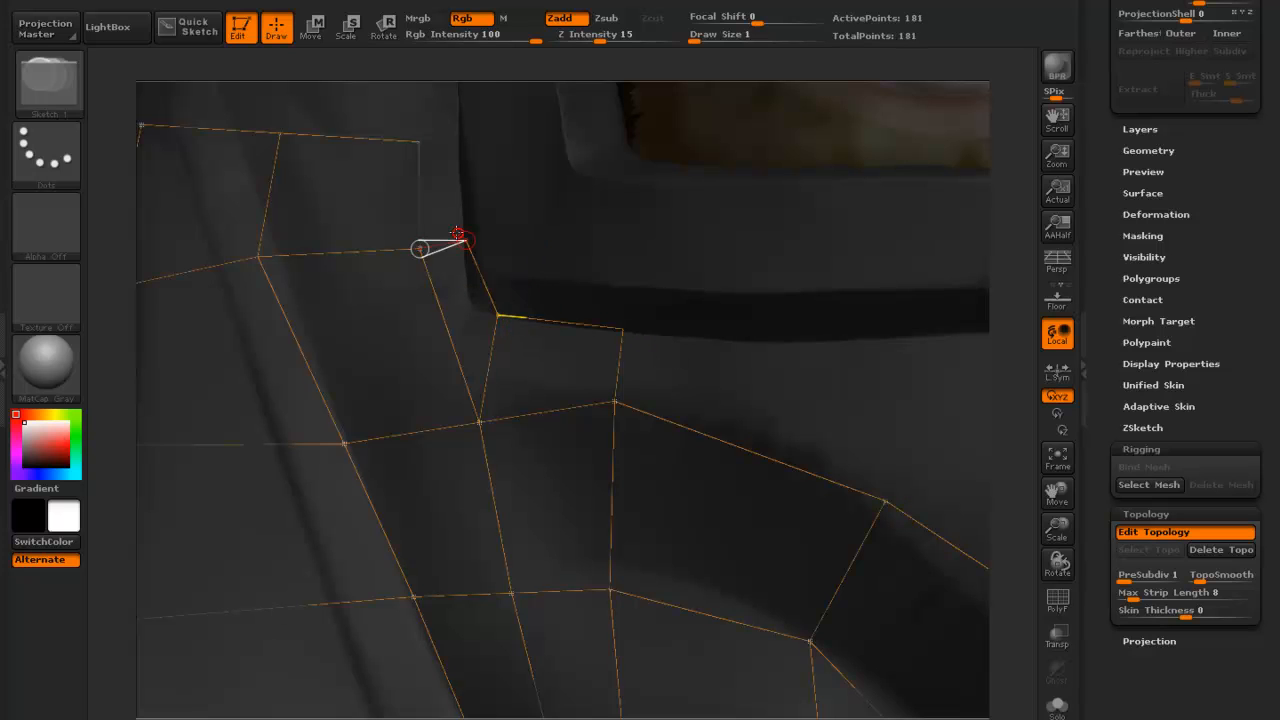
click(463, 143)
click(419, 141)
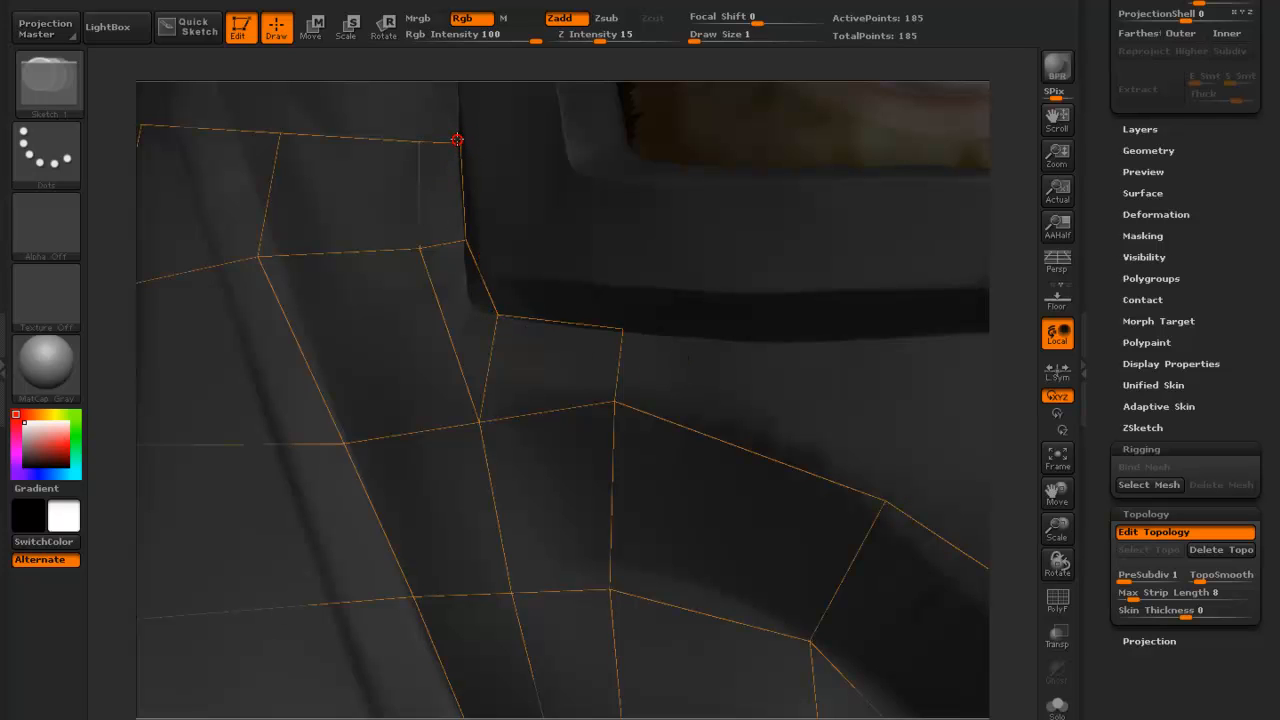
click(625, 328)
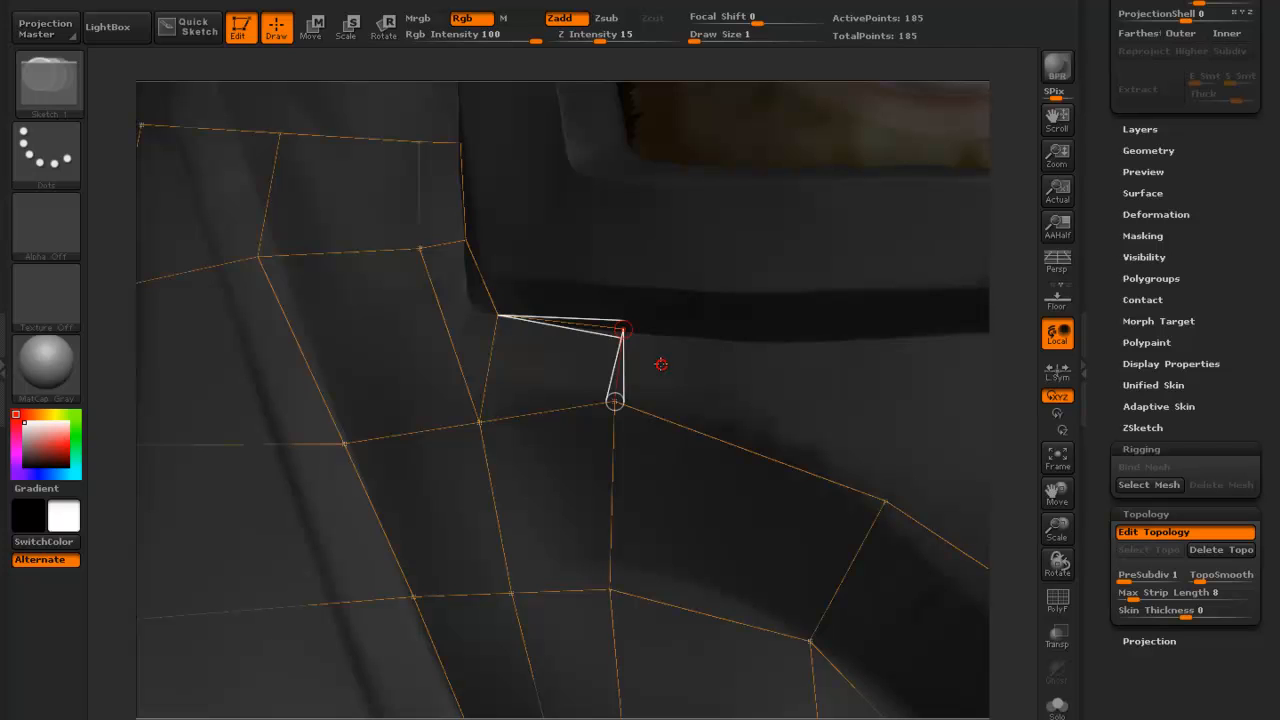
click(880, 338)
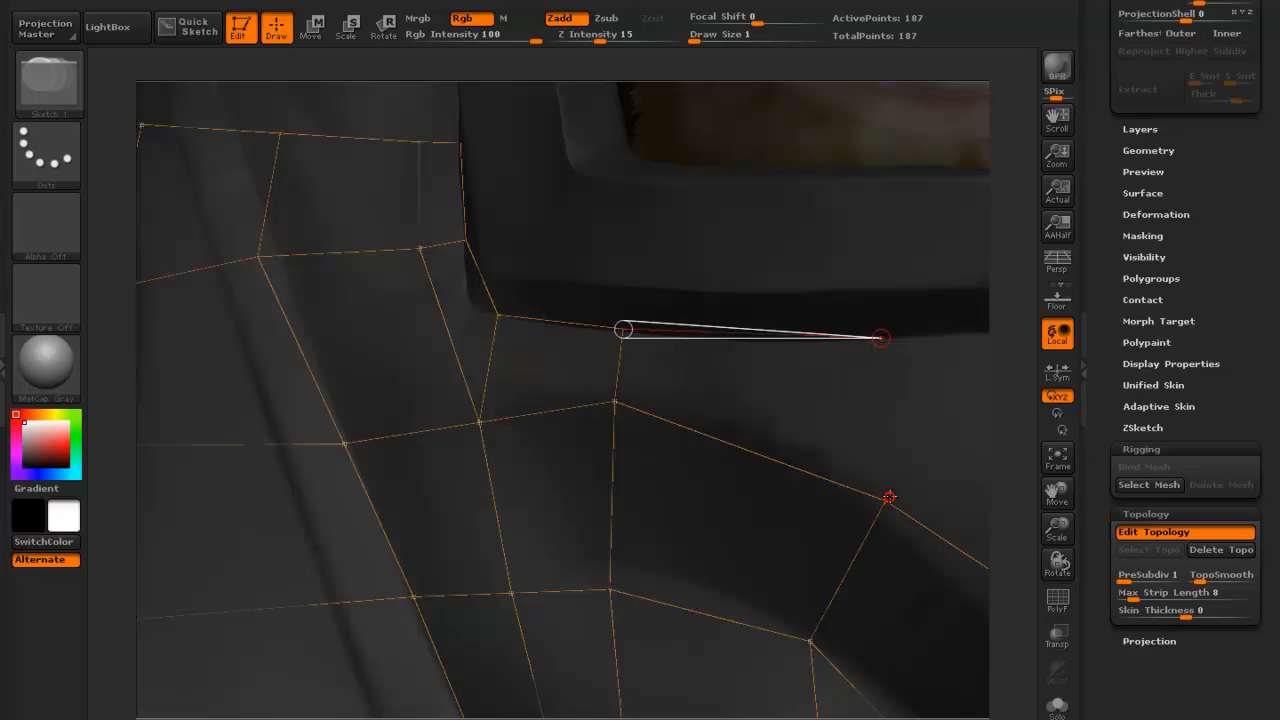
click(888, 498)
alt+drag(1024, 556, 935, 546)
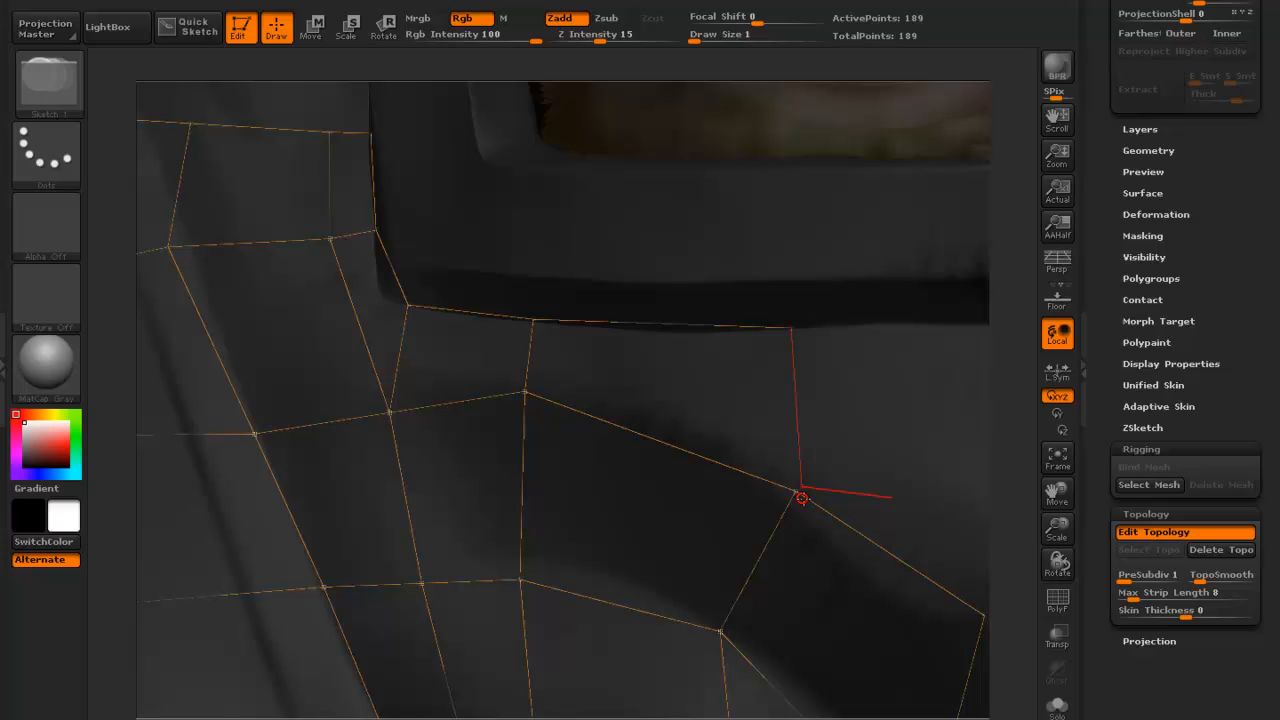
key(ctrl+z)
click(789, 328)
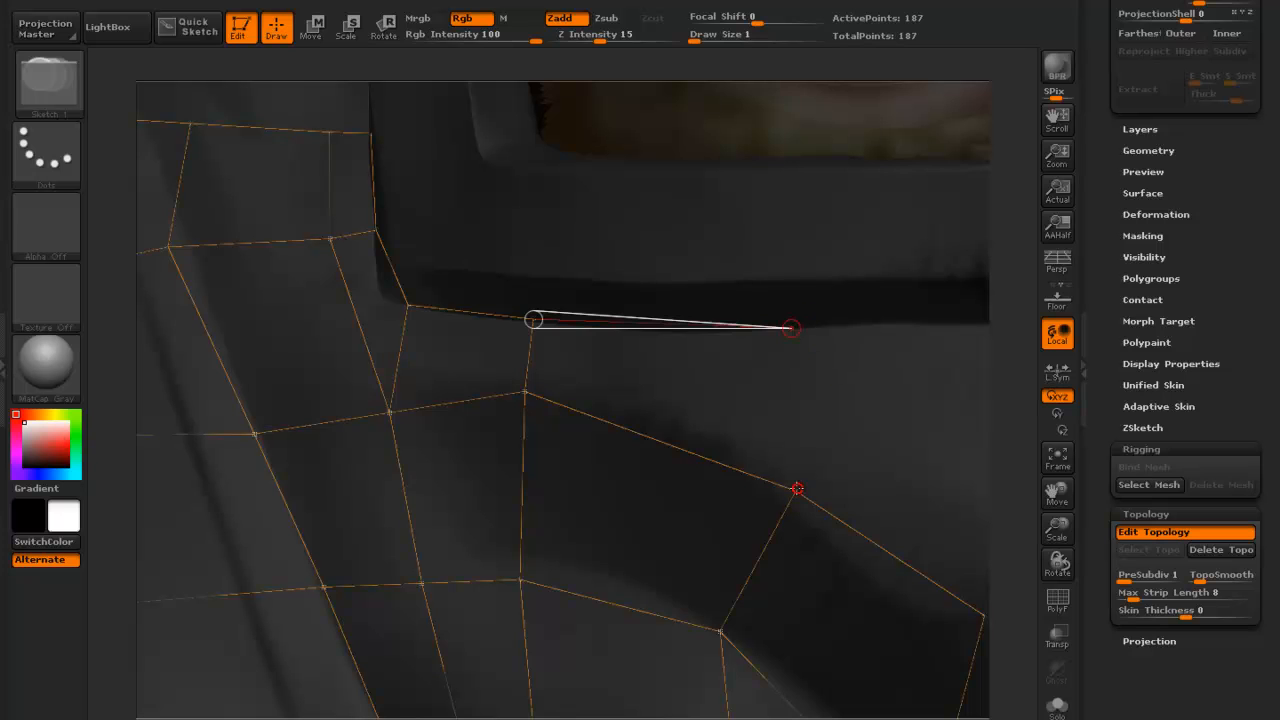
click(798, 491)
drag(1021, 558, 766, 377)
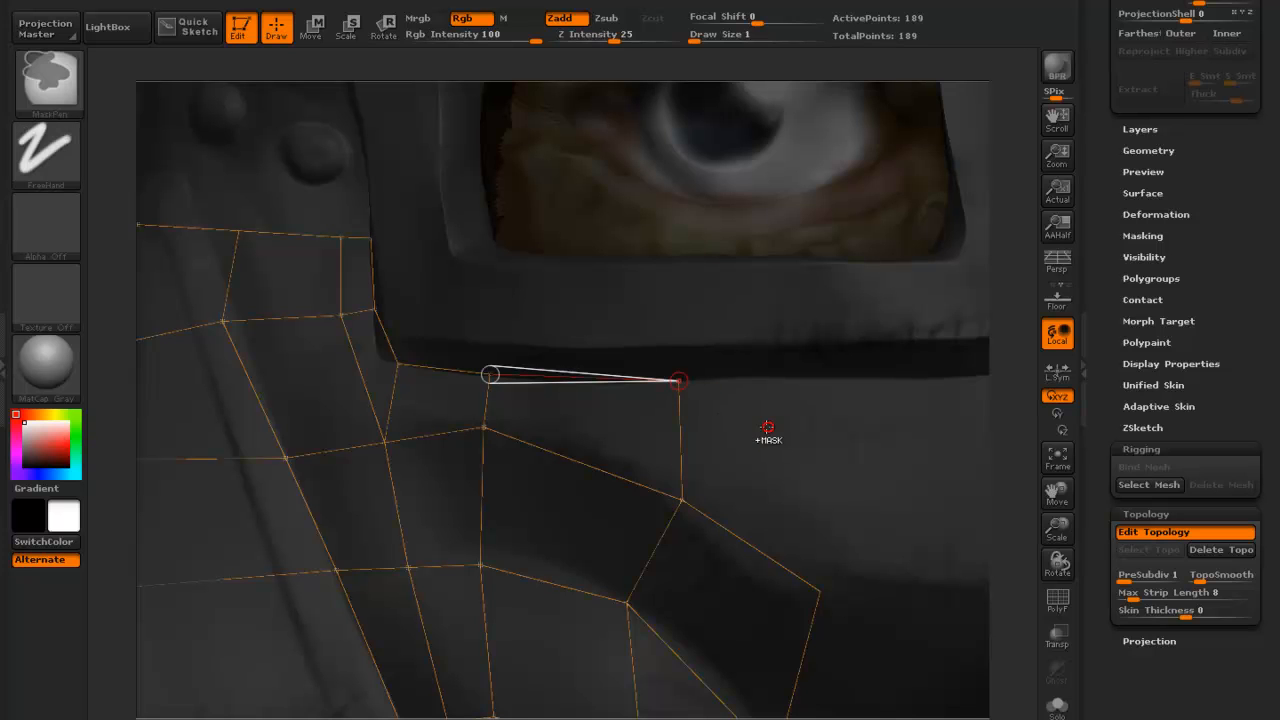
key(ctrl+z)
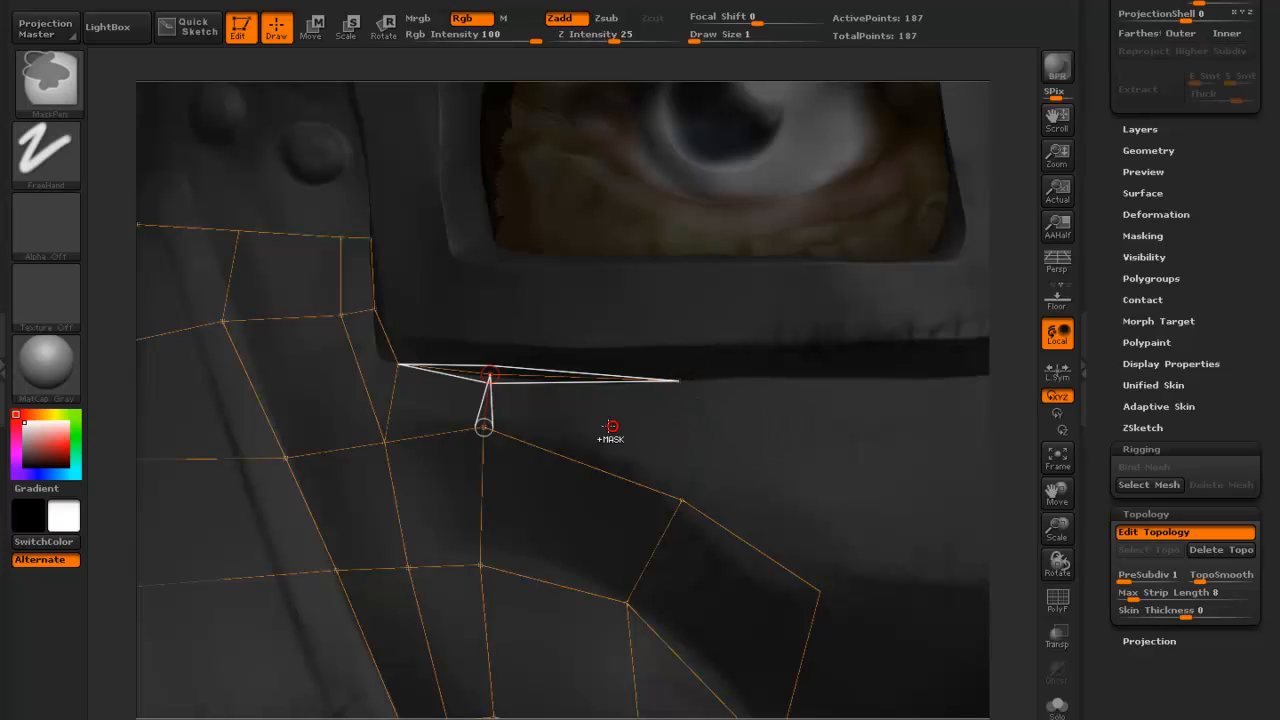
key(ctrl+z)
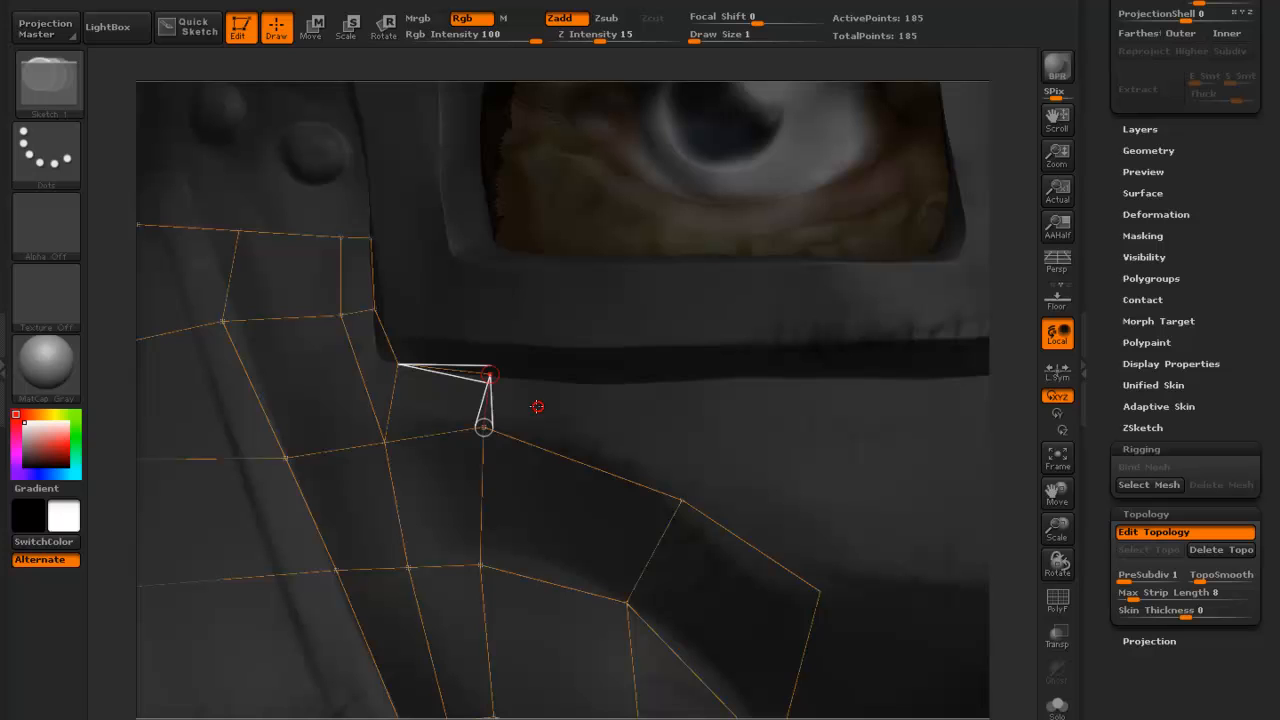
Add three quads along the lower edge of the eye frame, connecting them to the upper cheek contour.
click(692, 382)
click(680, 501)
click(835, 381)
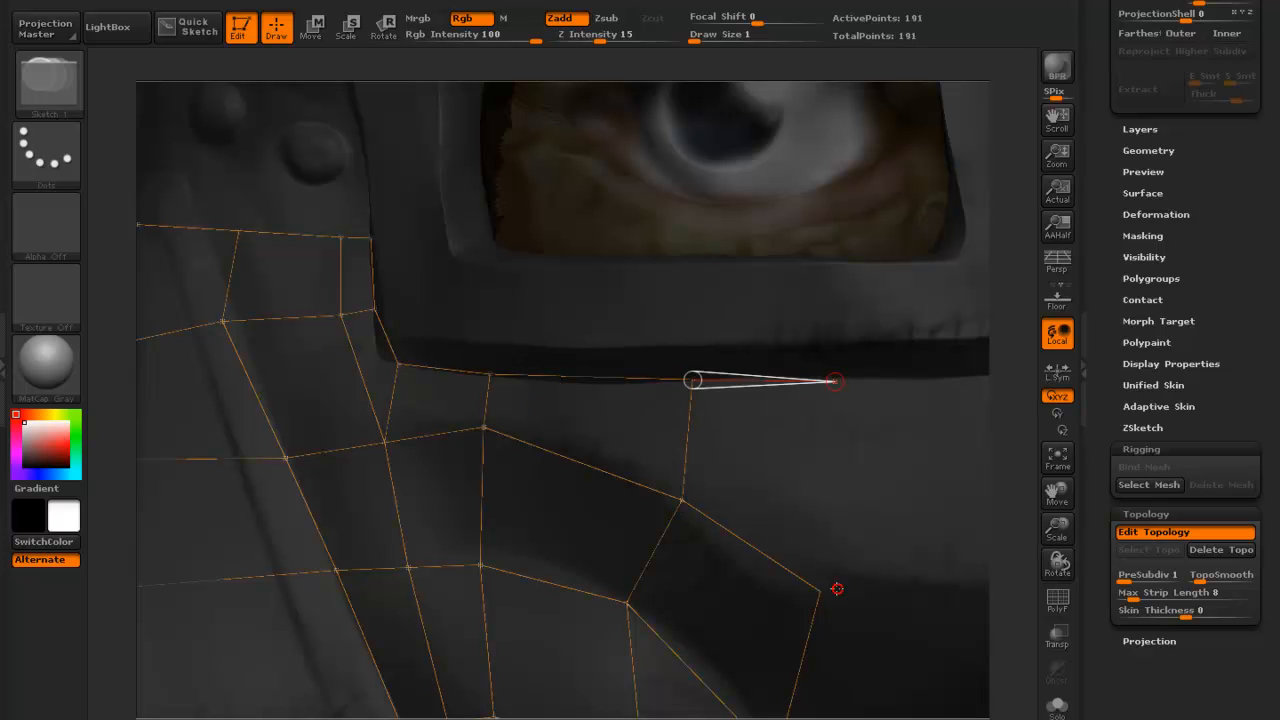
click(822, 589)
alt+drag(1023, 611, 943, 600)
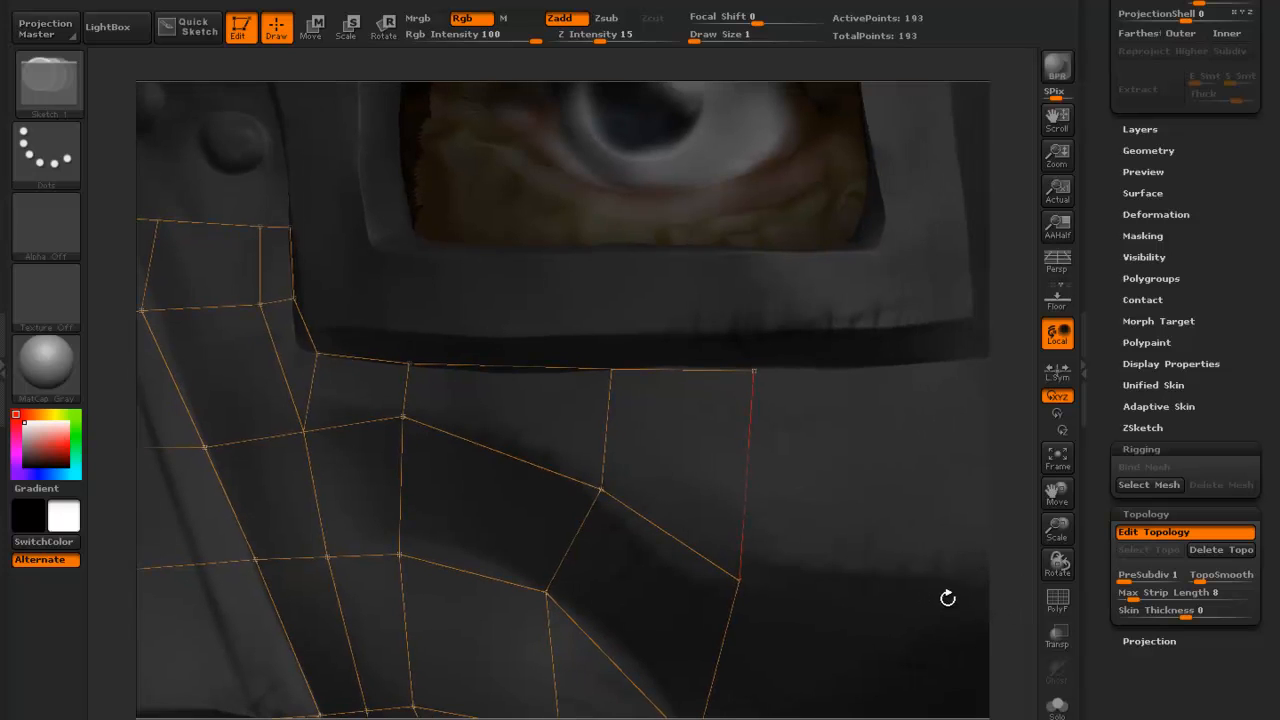
click(755, 372)
click(860, 370)
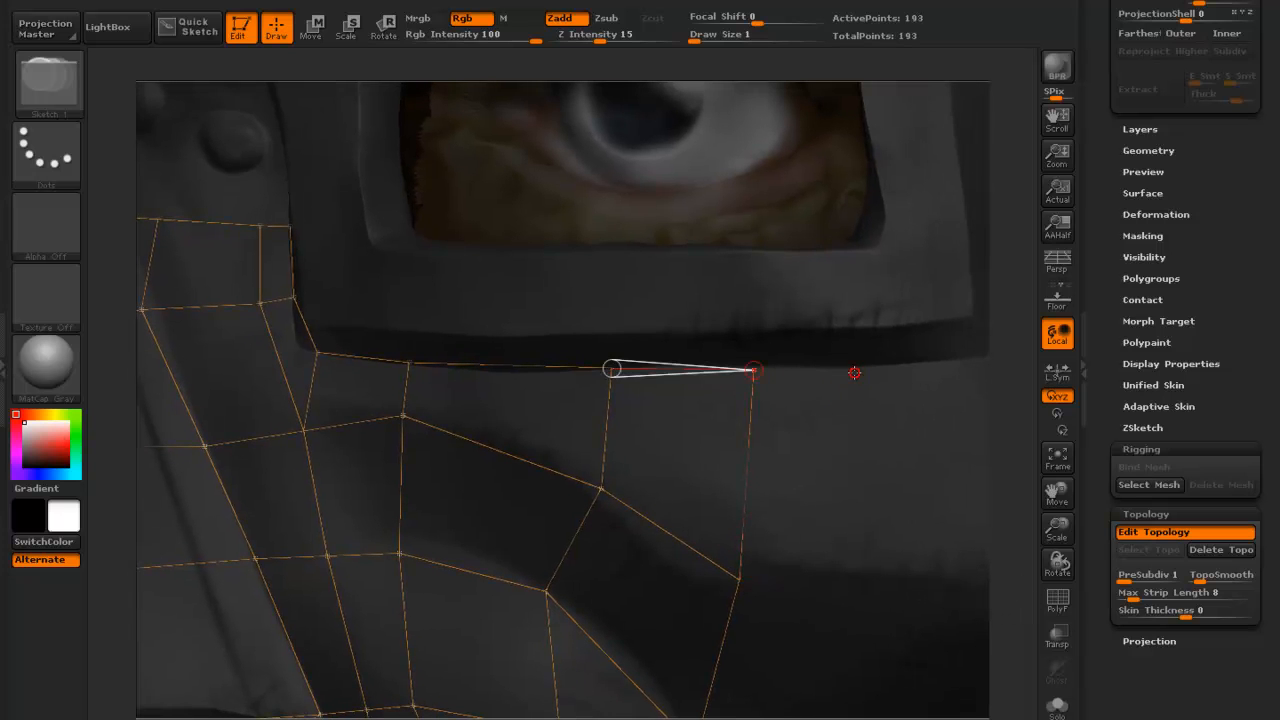
click(879, 573)
click(742, 579)
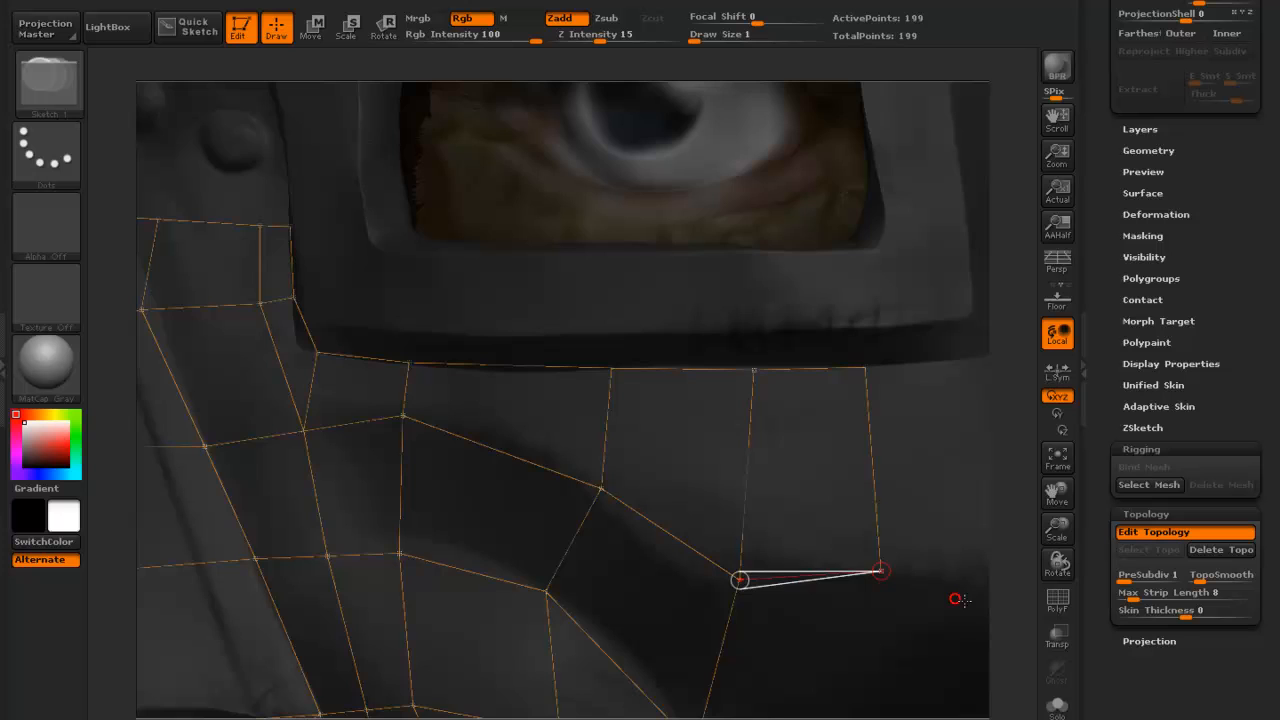
Extend the outer cheek strip downward with new points joined to the existing outer edge beside the nostril and smile fold.
alt+drag(1014, 609, 1023, 330)
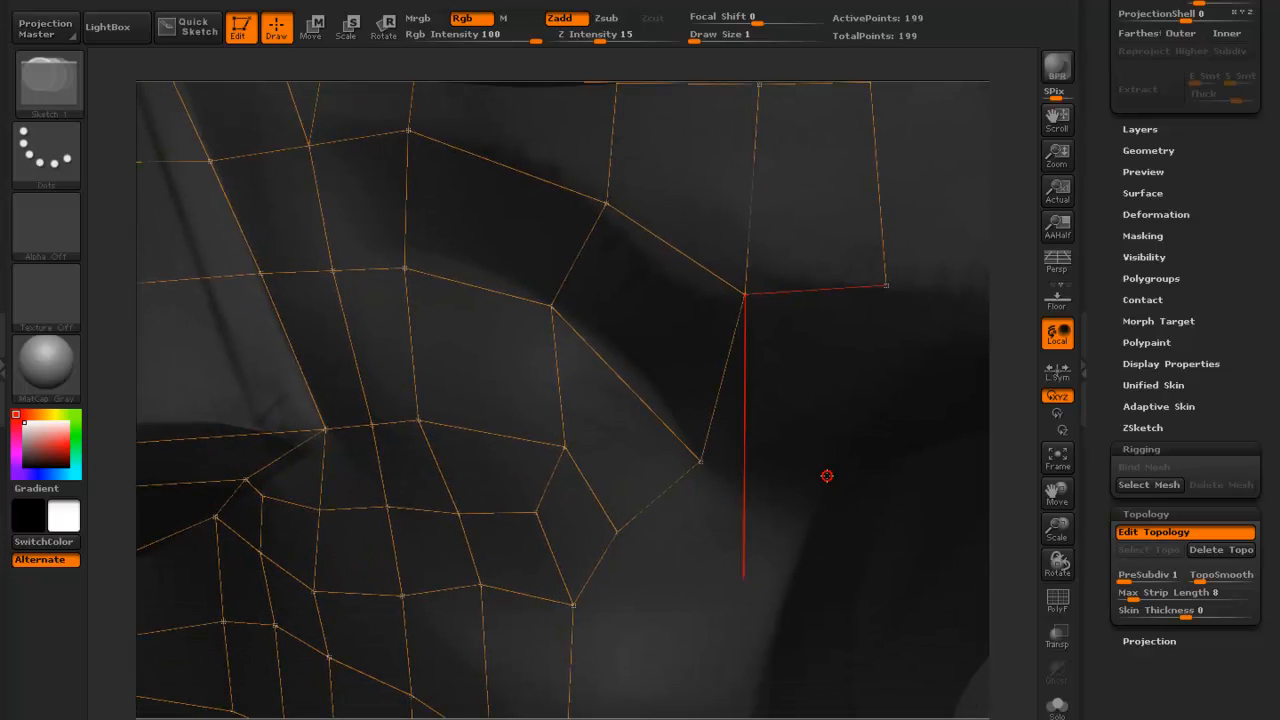
click(885, 289)
click(838, 477)
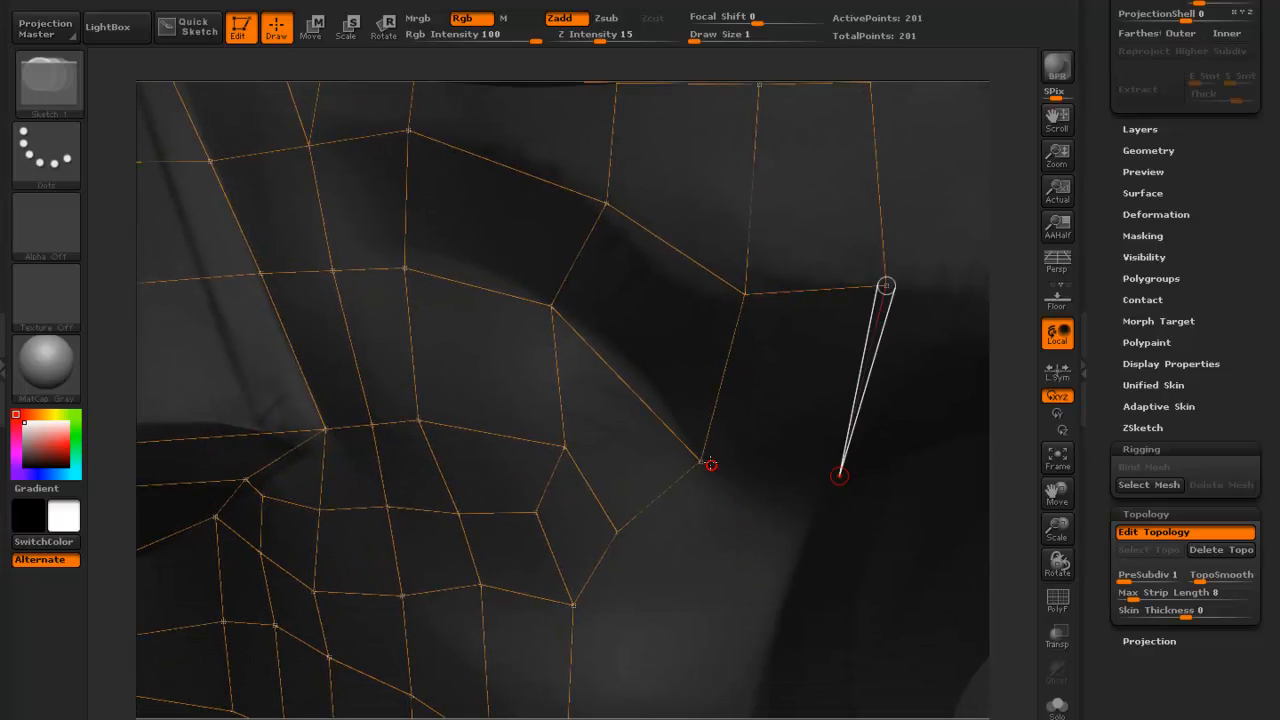
click(700, 461)
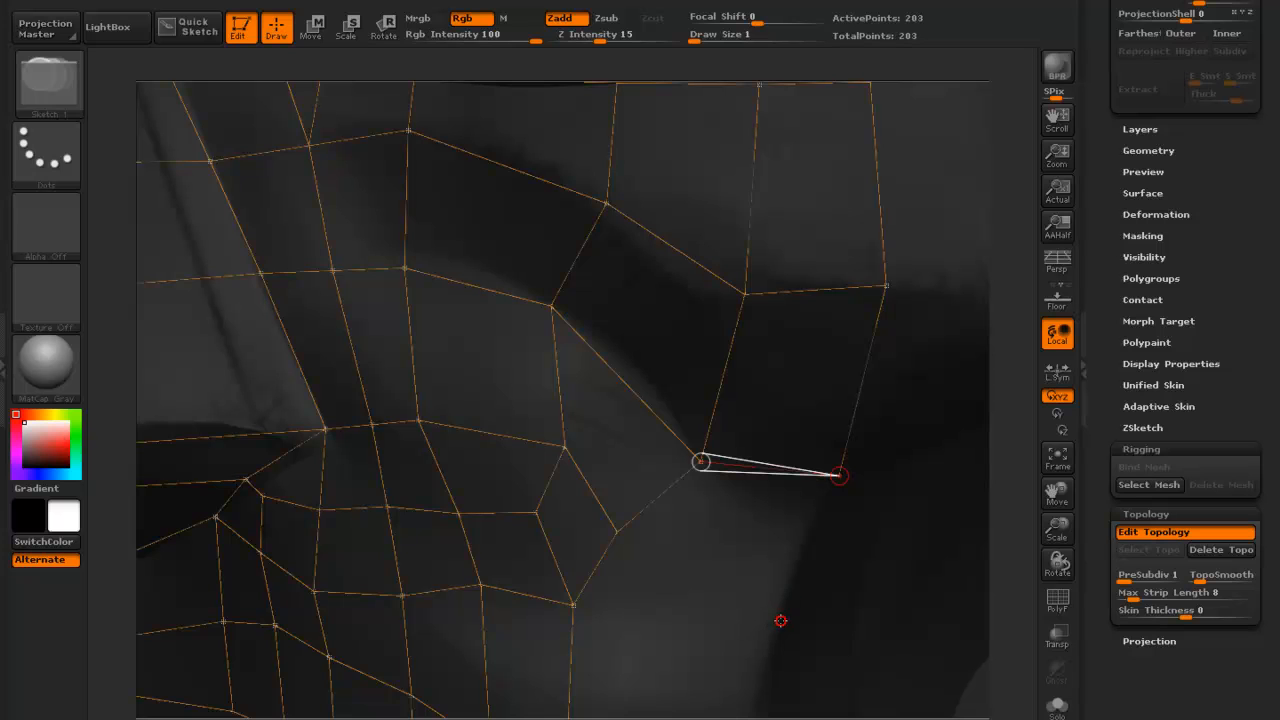
click(699, 589)
click(617, 532)
click(667, 633)
click(573, 605)
Continue the outer cheek strip with two quads down to the corner of the upper lip edge.
alt+drag(1008, 676, 1026, 395)
click(686, 349)
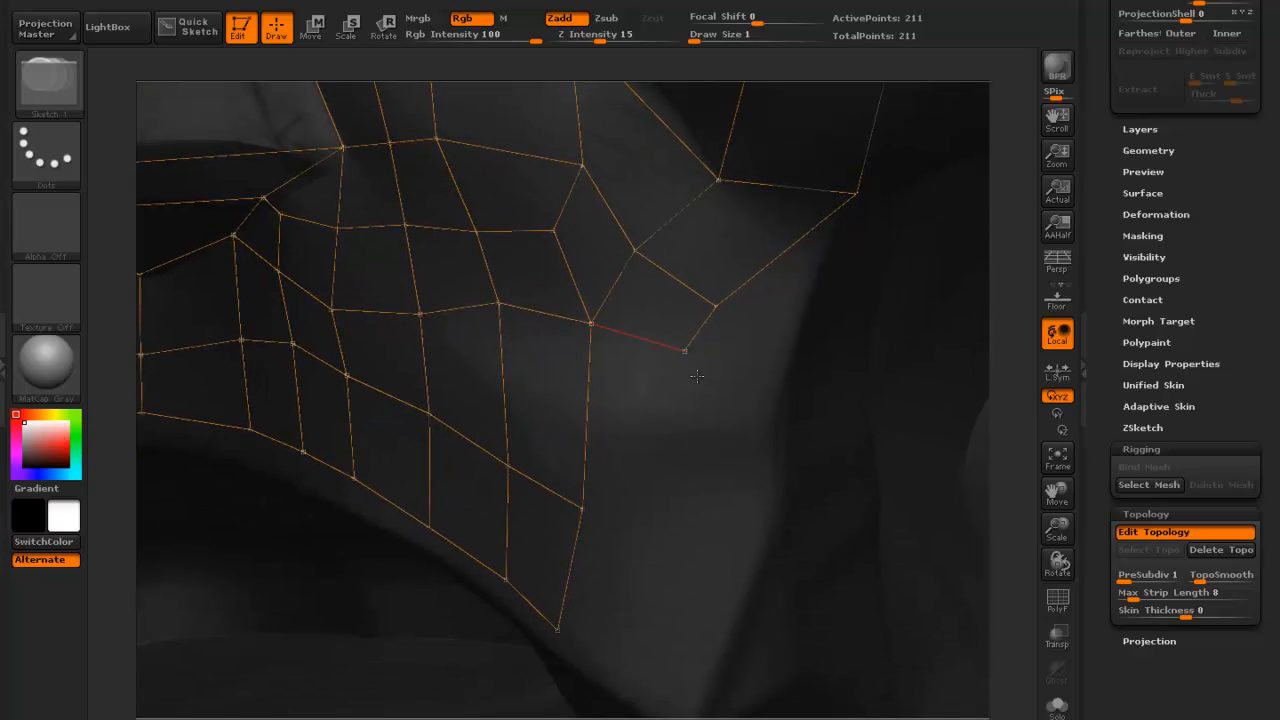
click(679, 518)
click(582, 510)
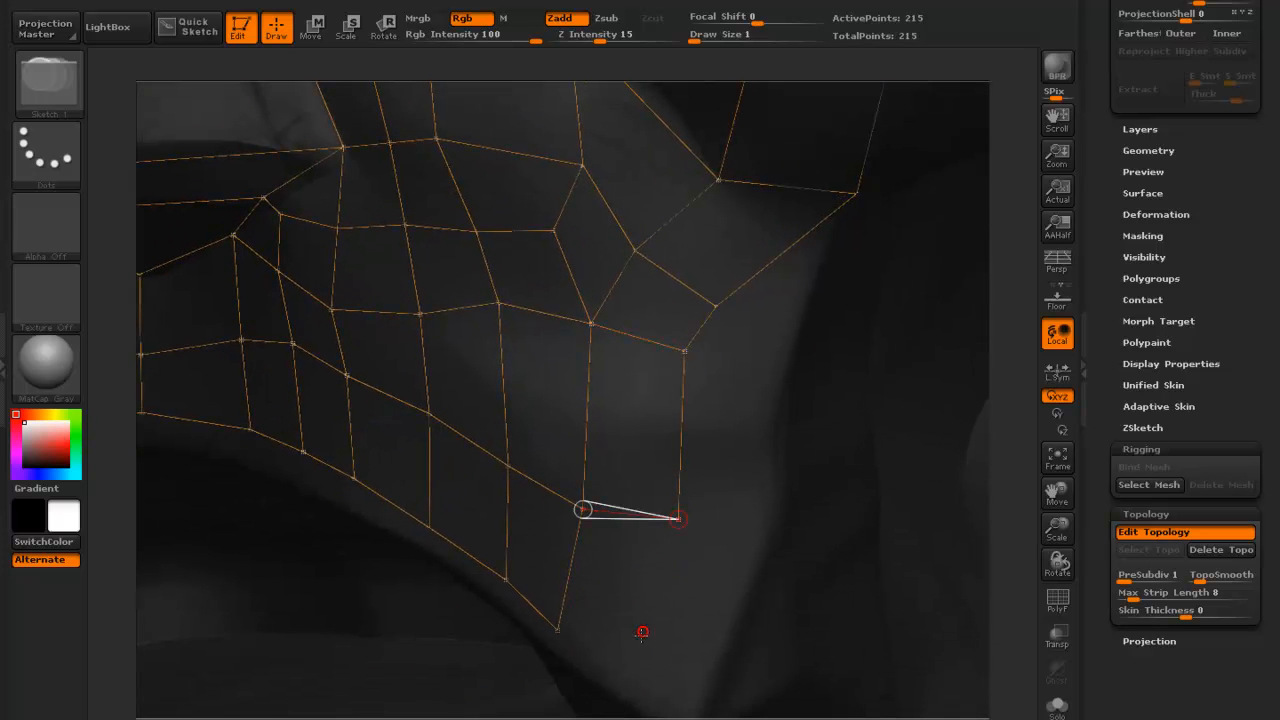
click(637, 676)
click(557, 630)
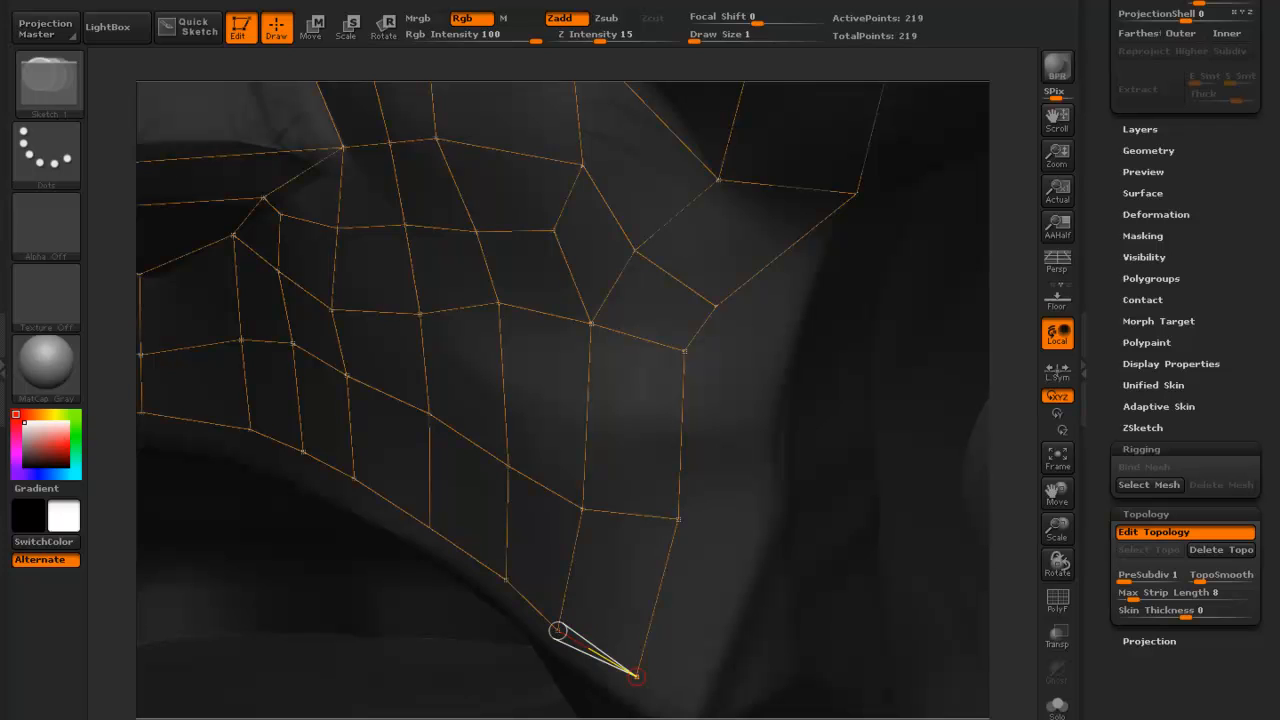
Build a narrow strip of quads across the dark recess beneath the eye frame, following the upper cheek edge.
alt+drag(1017, 677, 957, 608)
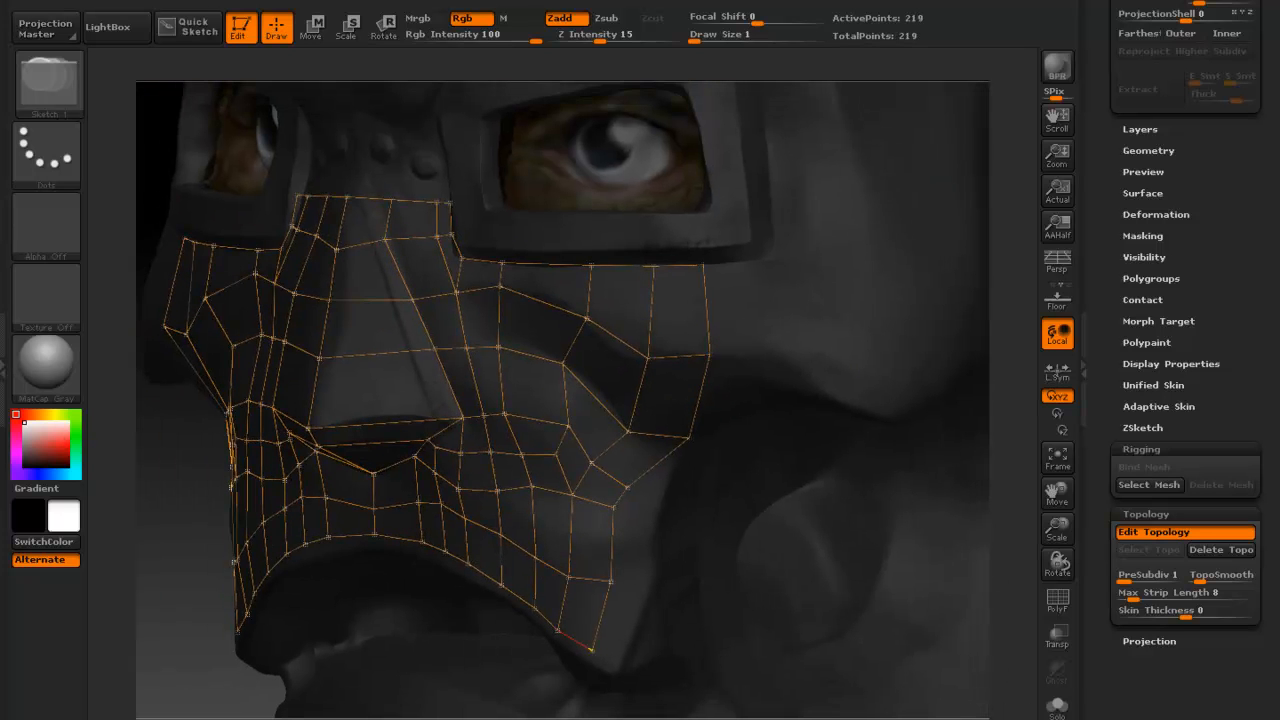
shift+drag(952, 706, 976, 717)
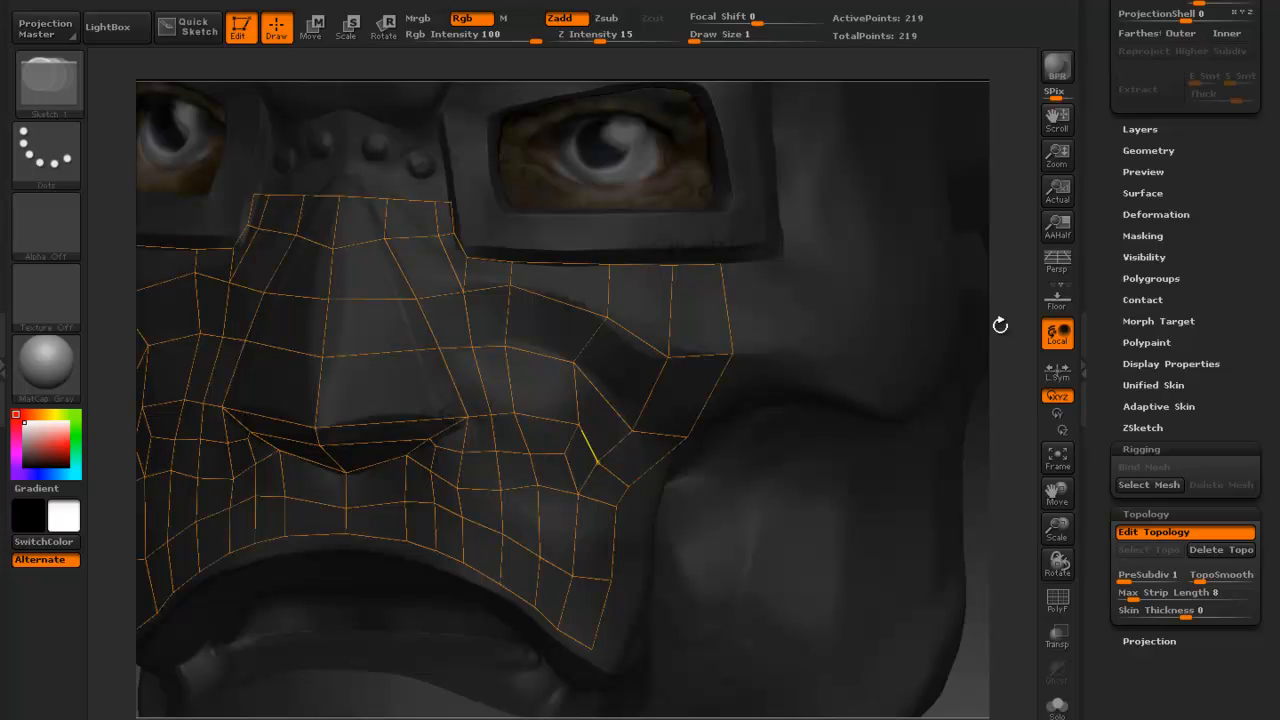
alt+drag(1008, 340, 1037, 477)
alt+drag(1022, 188, 1070, 599)
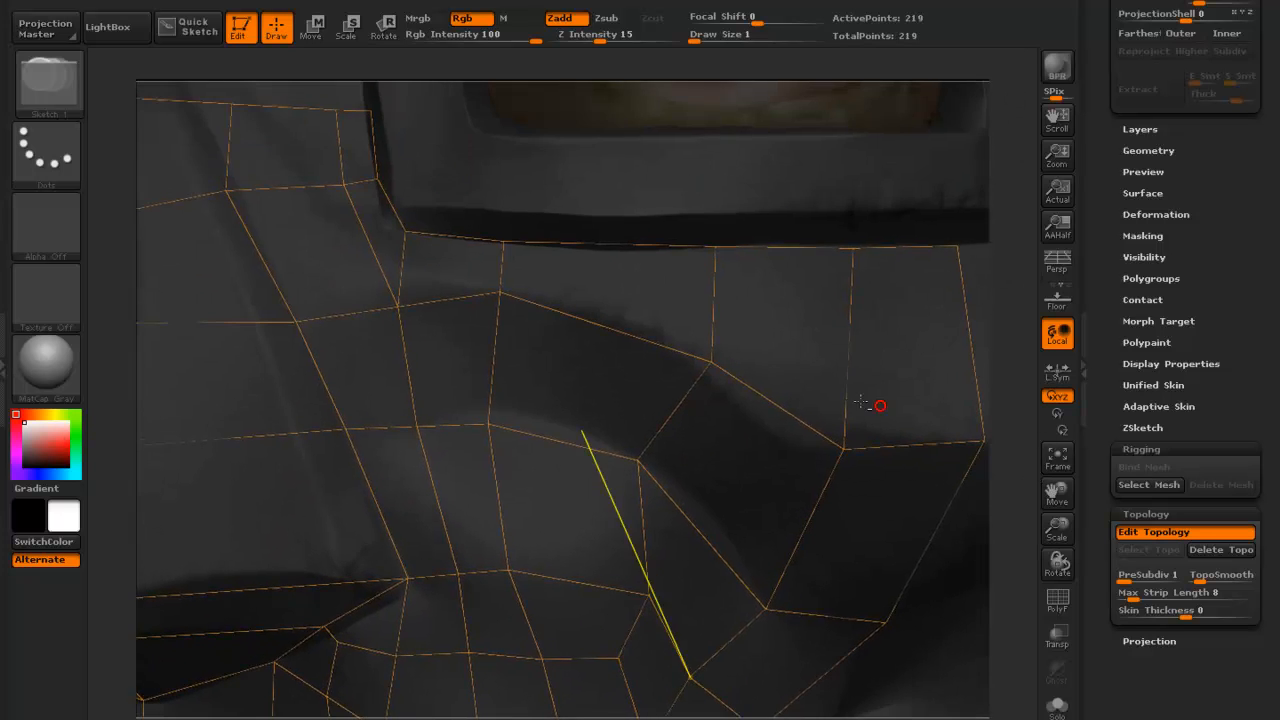
click(418, 238)
click(405, 204)
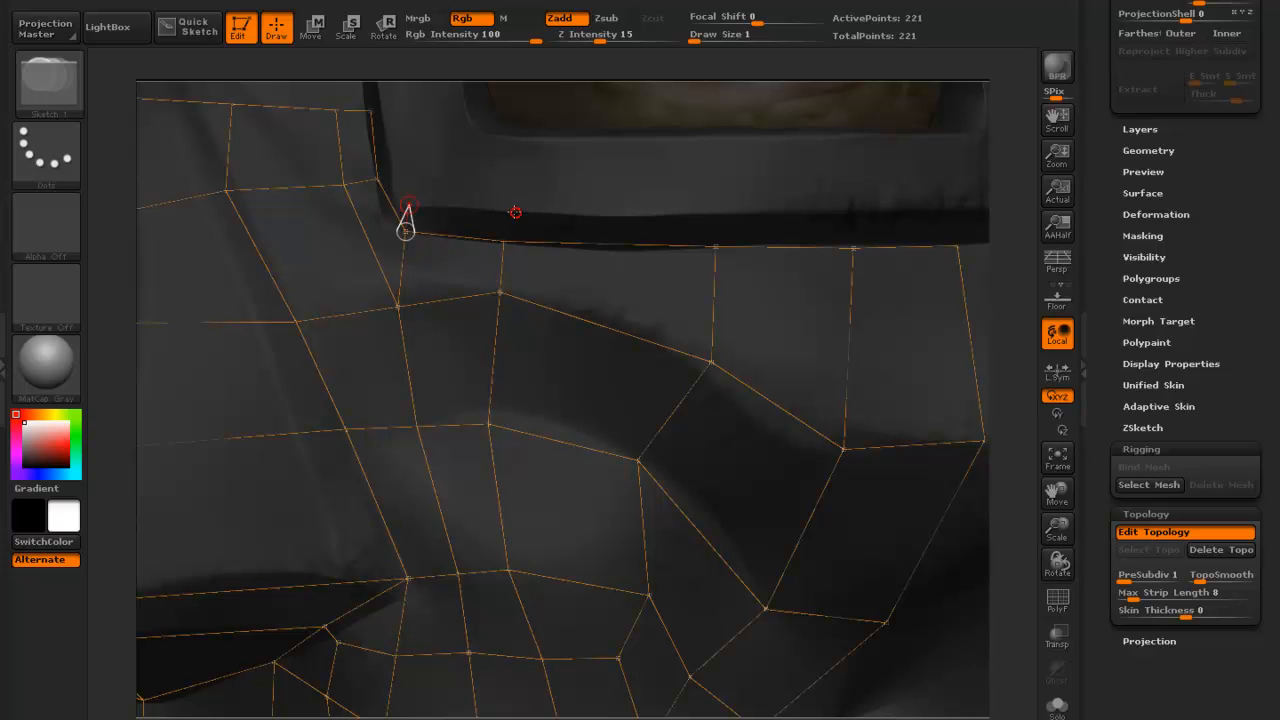
click(506, 211)
click(717, 215)
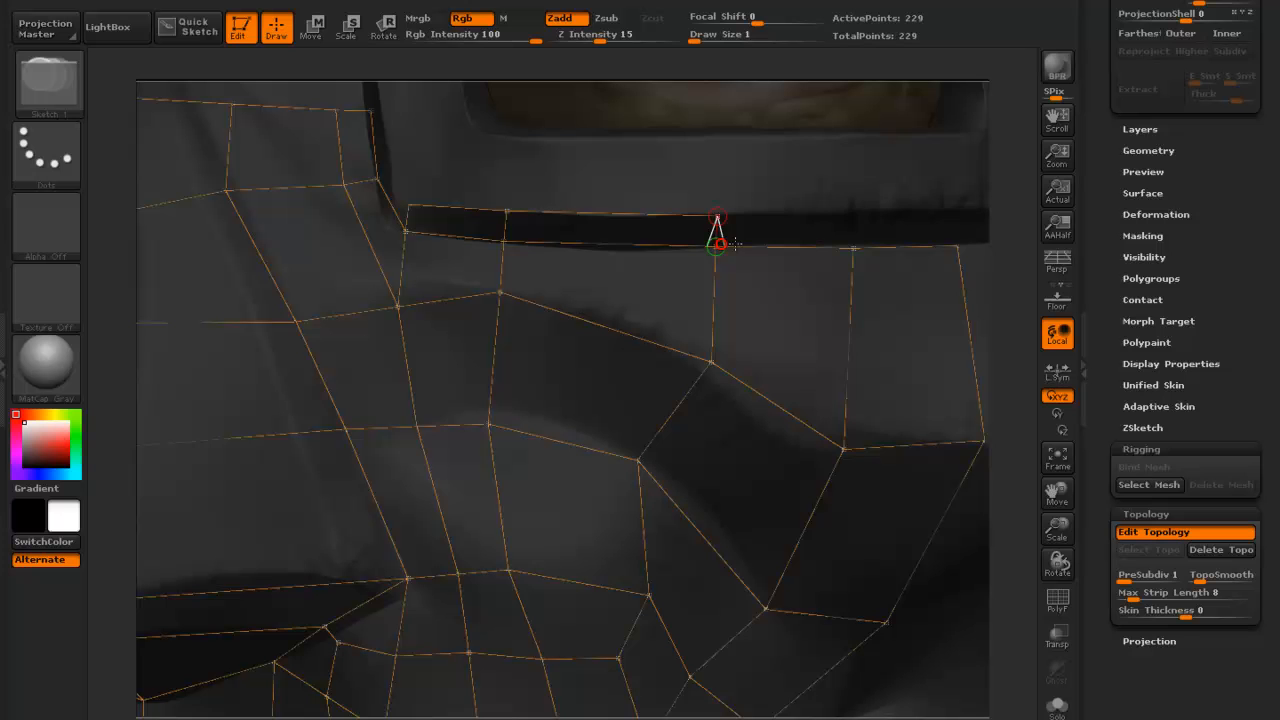
click(862, 212)
click(965, 213)
click(957, 246)
Wrap the narrow recess strip around the inner corner and up the nose side of the eye frame.
drag(1009, 315, 1063, 309)
click(505, 208)
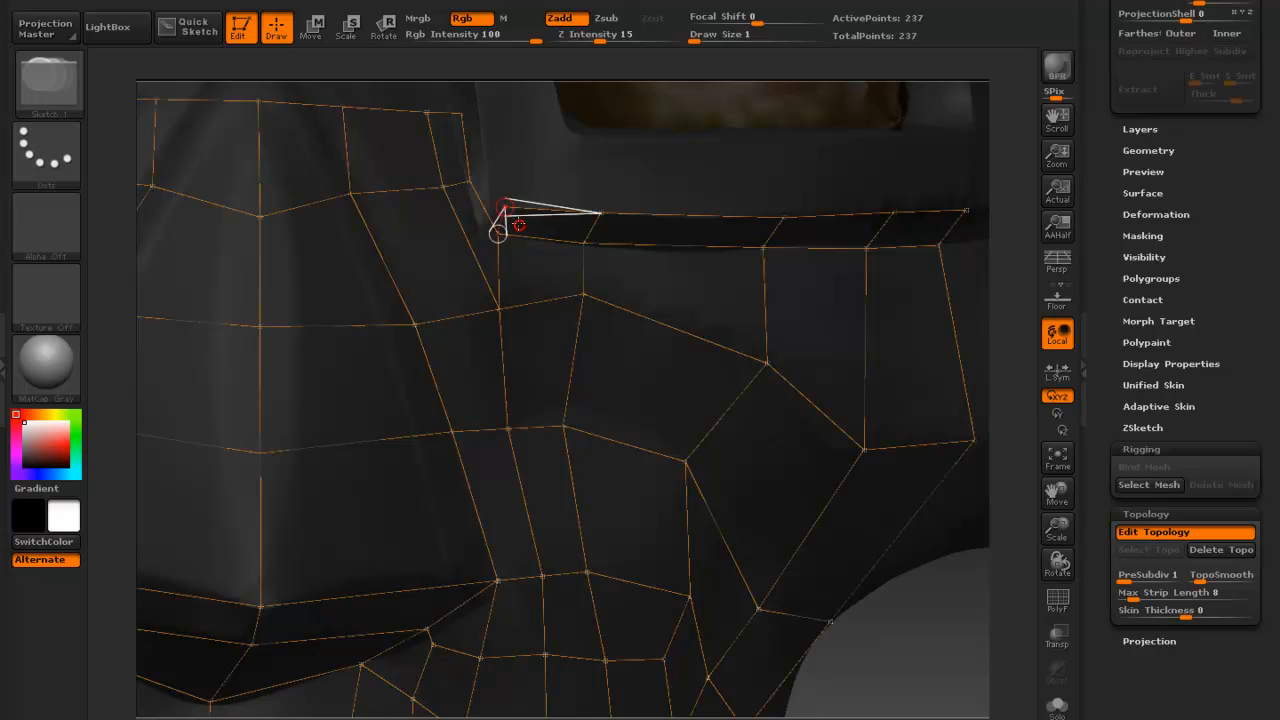
click(489, 169)
click(473, 183)
click(484, 114)
click(463, 115)
Preview the skin of the cheek and eye frame recess, inspect it from an angle, and return to topology editing.
key(a)
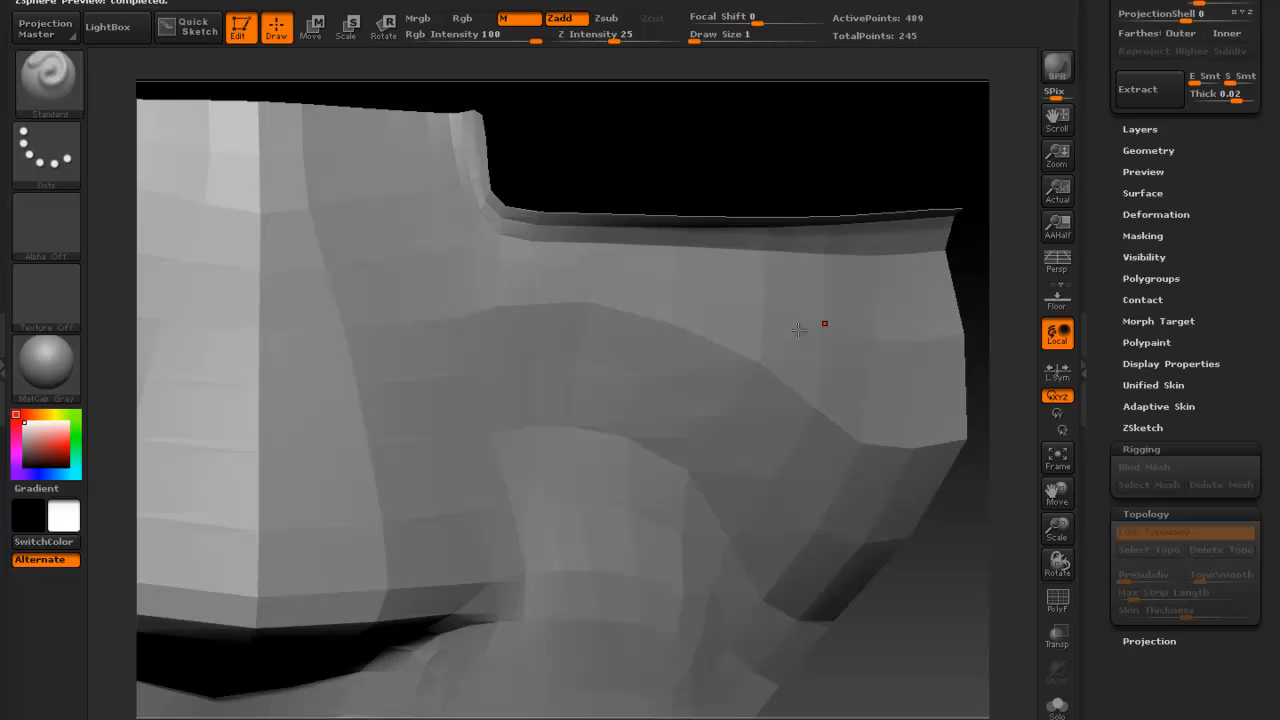
mouse_move(1014, 517)
mouse_down()
mouse_move(932, 509)
mouse_move(960, 565)
mouse_move(897, 557)
mouse_move(965, 578)
mouse_move(894, 434)
mouse_move(940, 551)
mouse_move(957, 483)
mouse_move(958, 696)
mouse_up()
click(1055, 264)
key(a)
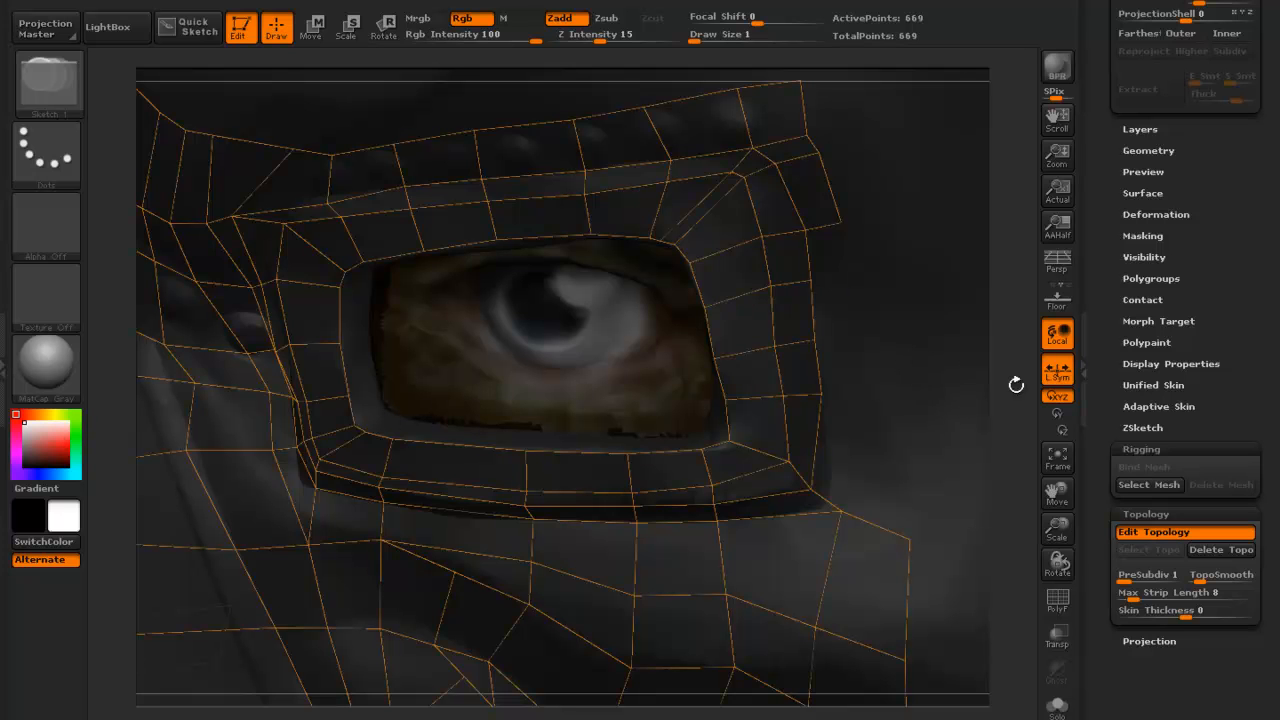
drag(1015, 378, 1028, 391)
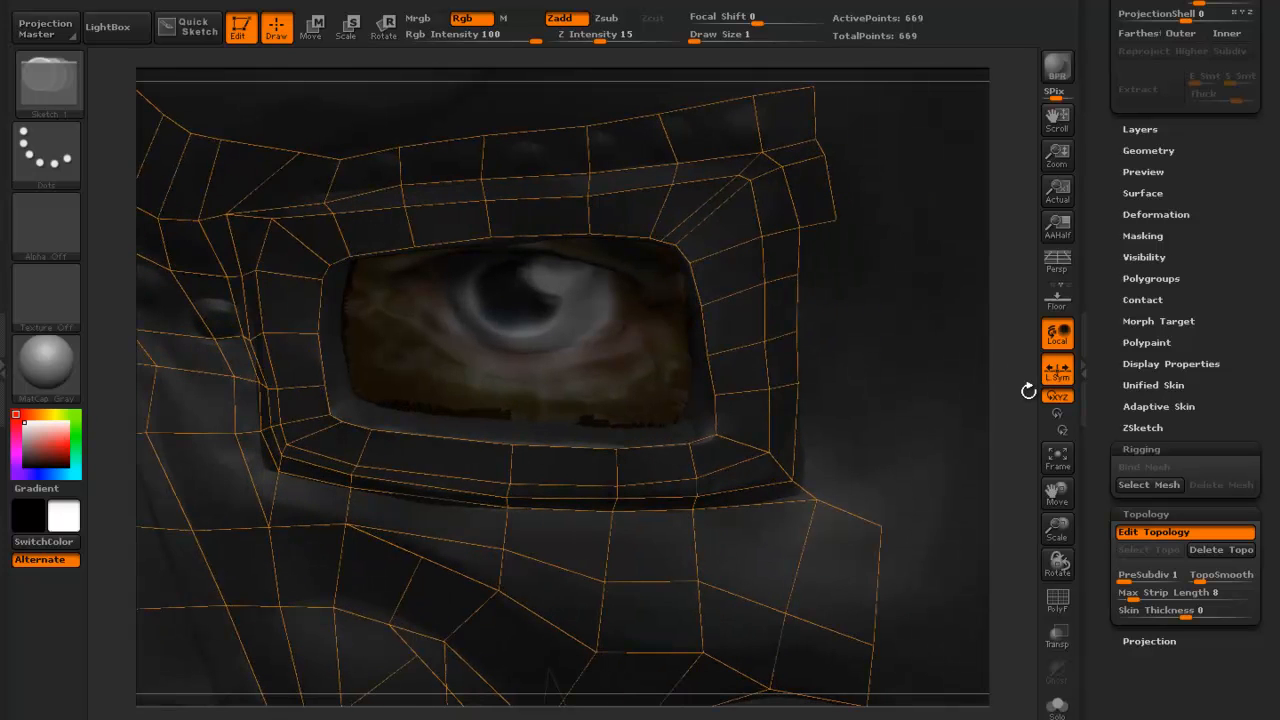
Start a strip of quads turning inward along the lower nose side of the eye opening.
click(329, 416)
click(352, 394)
click(346, 367)
click(325, 385)
click(341, 326)
click(319, 334)
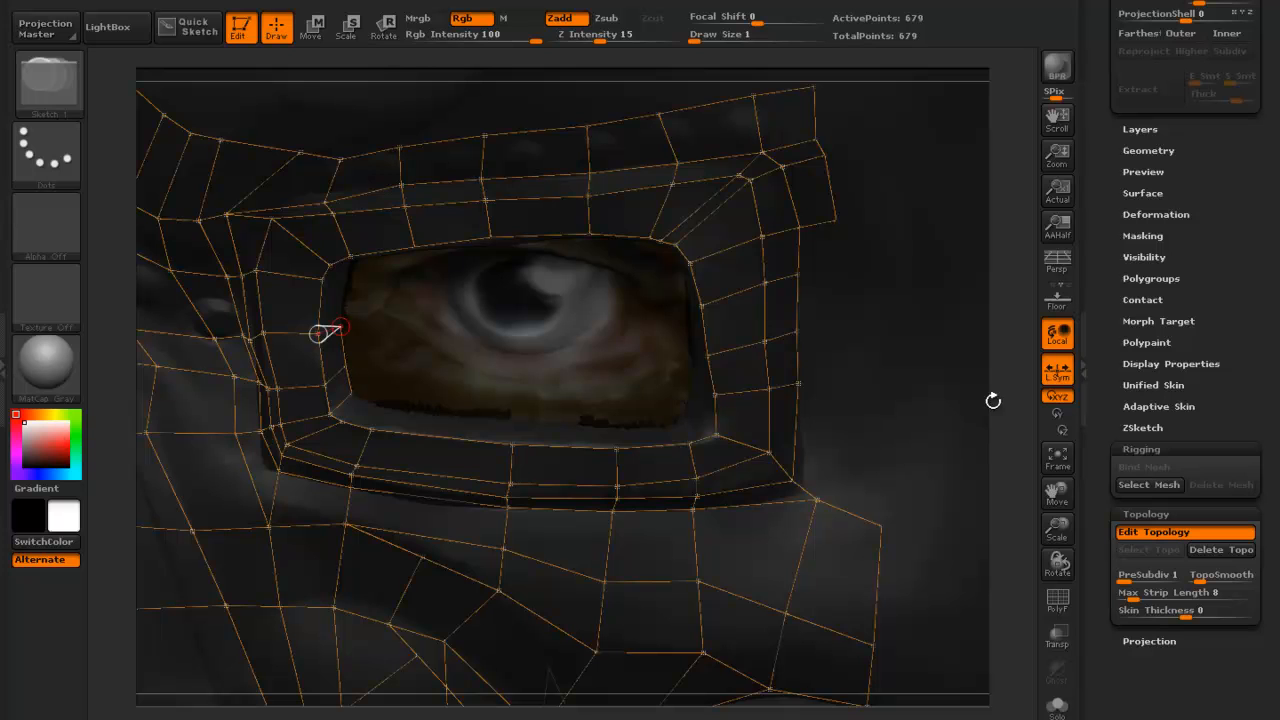
Continue the inner rim strip up the nose side of the eye opening and around its upper inner corner.
drag(990, 400, 1100, 343)
drag(1016, 332, 984, 324)
click(346, 343)
click(361, 297)
click(327, 277)
click(365, 284)
click(335, 260)
click(371, 270)
click(359, 251)
click(355, 247)
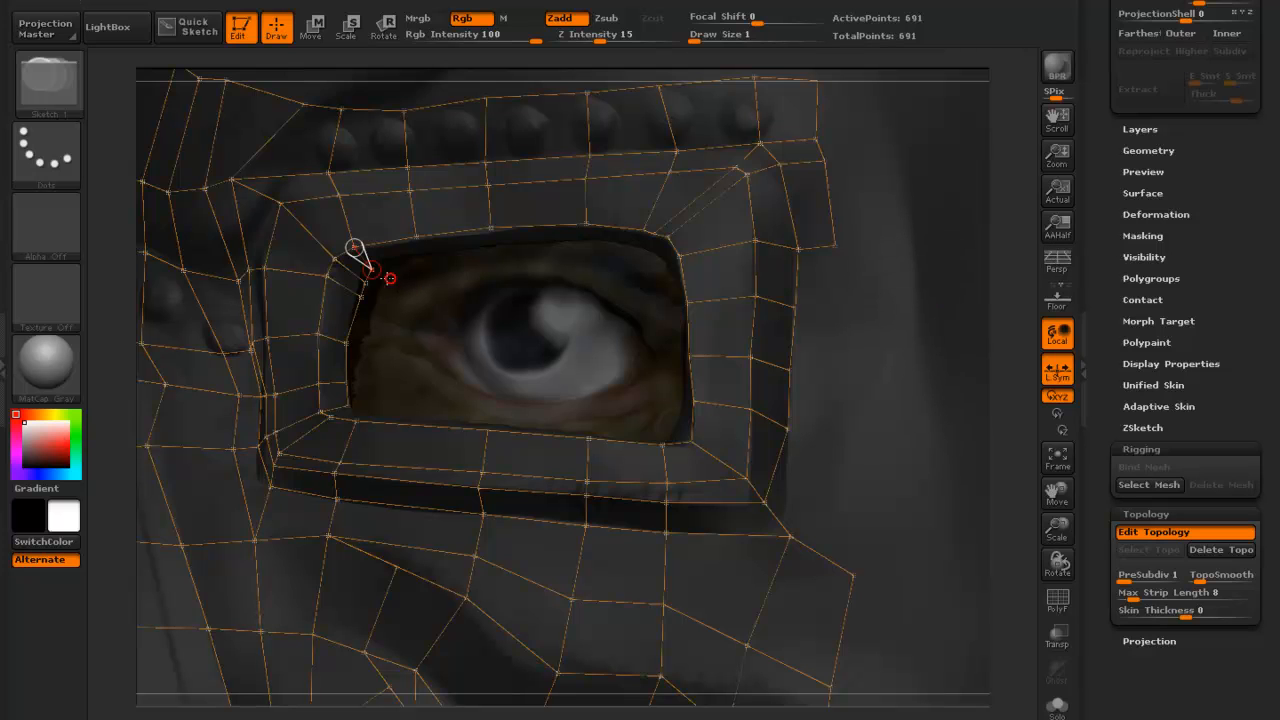
Extend the inner rim strip with quads along the upper edge of the eye opening toward the outer corner.
click(422, 260)
click(419, 239)
click(495, 249)
click(491, 228)
click(582, 247)
click(586, 224)
click(631, 255)
click(644, 232)
Turn the inner rim strip around the upper outer corner of the eye opening.
drag(1023, 366, 1045, 350)
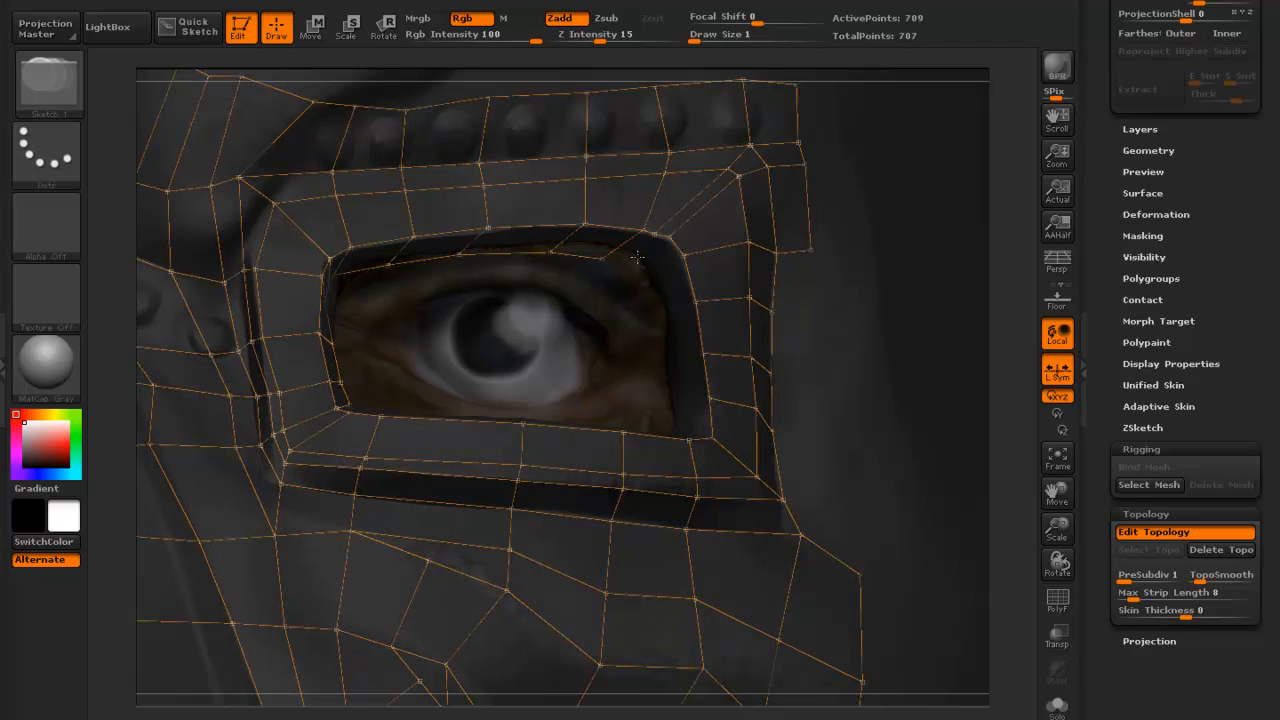
click(603, 259)
click(635, 262)
click(655, 235)
click(635, 262)
click(648, 272)
click(672, 239)
click(653, 289)
Run the inner rim strip down the outer side of the eye opening.
click(684, 257)
click(664, 310)
click(695, 302)
click(664, 310)
click(665, 353)
click(702, 355)
click(672, 396)
click(711, 400)
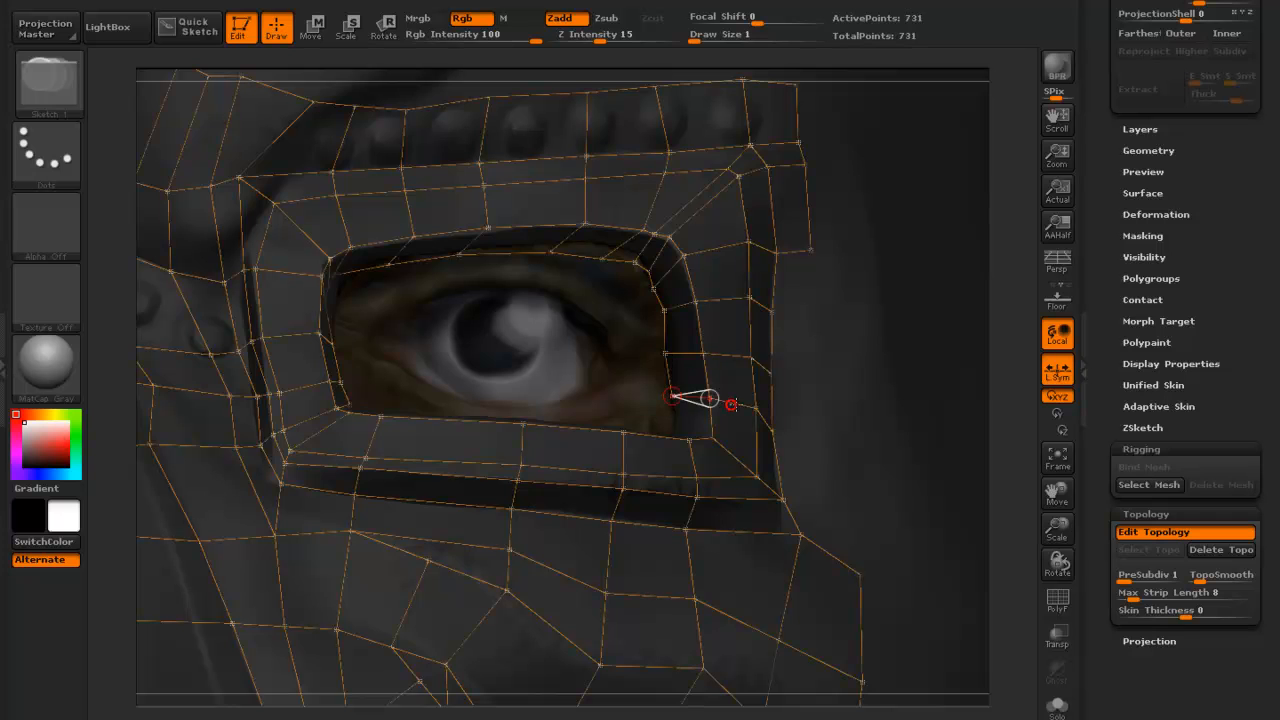
Wrap the inner rim strip around the lower outer corner of the eye opening.
drag(1028, 421, 961, 500)
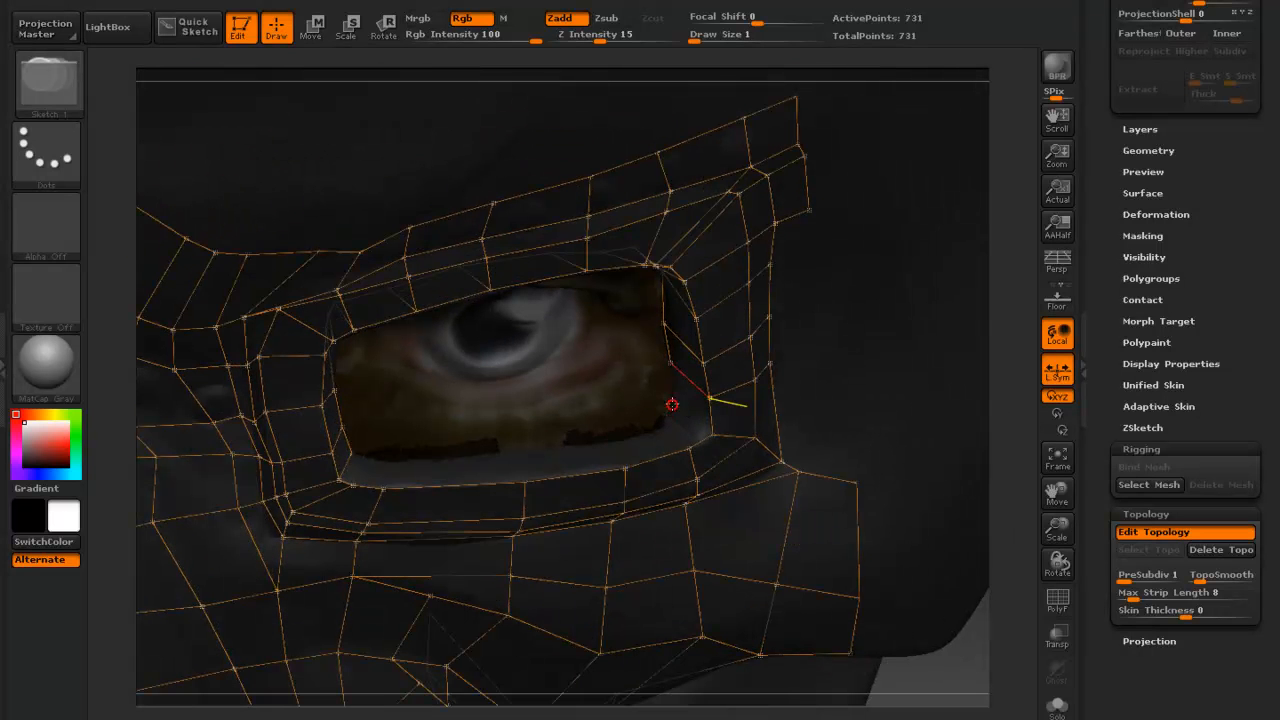
ctrl+click(672, 367)
click(666, 409)
click(712, 436)
click(690, 448)
Close the inner rim loop with quads along the lower edge of the eye opening to the inner corner.
click(613, 439)
click(625, 468)
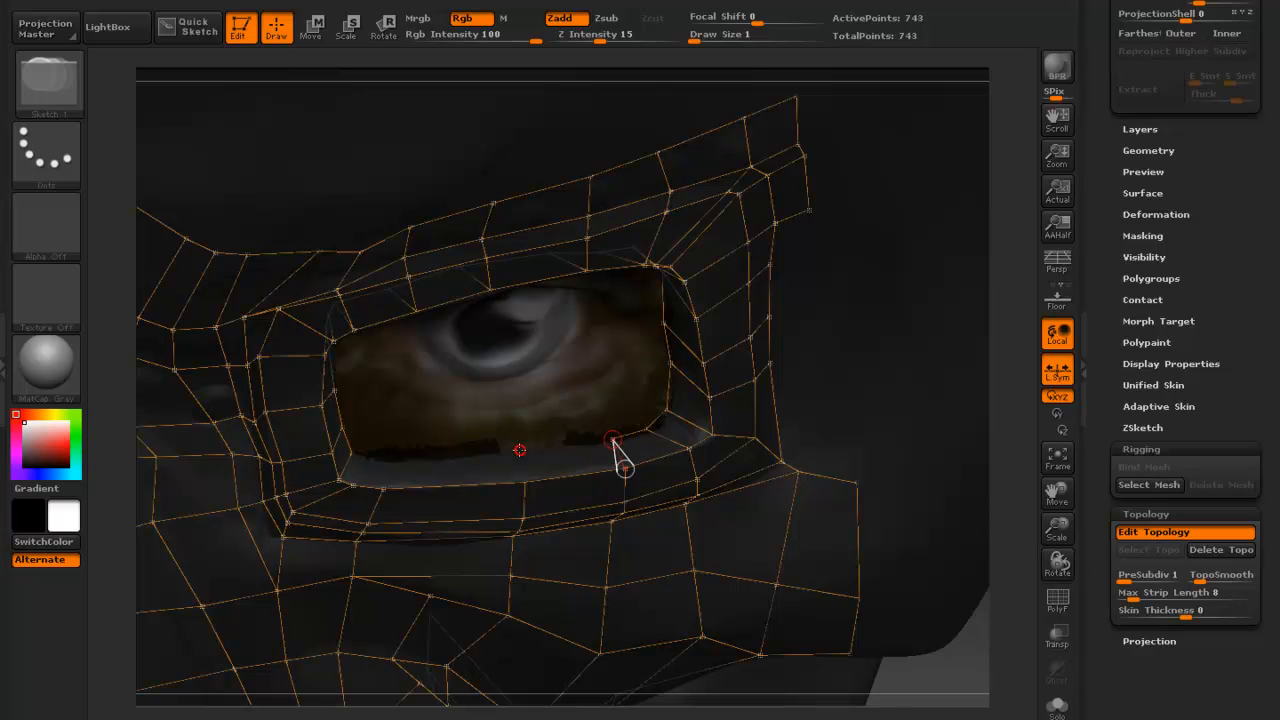
click(520, 452)
click(390, 460)
click(384, 489)
click(390, 460)
click(366, 457)
click(352, 454)
Preview the skin of the finished eye opening rim, inspect it from another angle, and return to topology editing.
key(a)
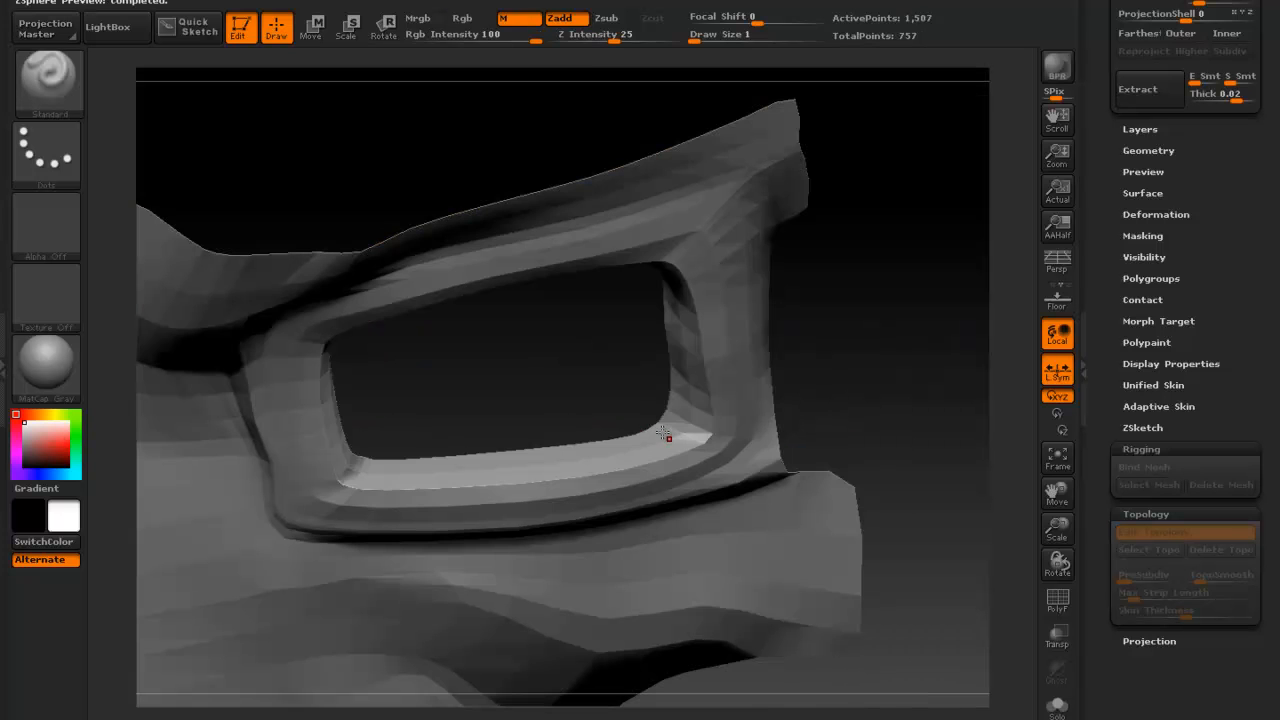
alt+drag(944, 557, 975, 492)
drag(810, 525, 944, 635)
key(a)
Start a narrow strip of quads along the upper lip edge from the centre line, undoing the last misplaced addition.
alt+drag(1011, 687, 1001, 463)
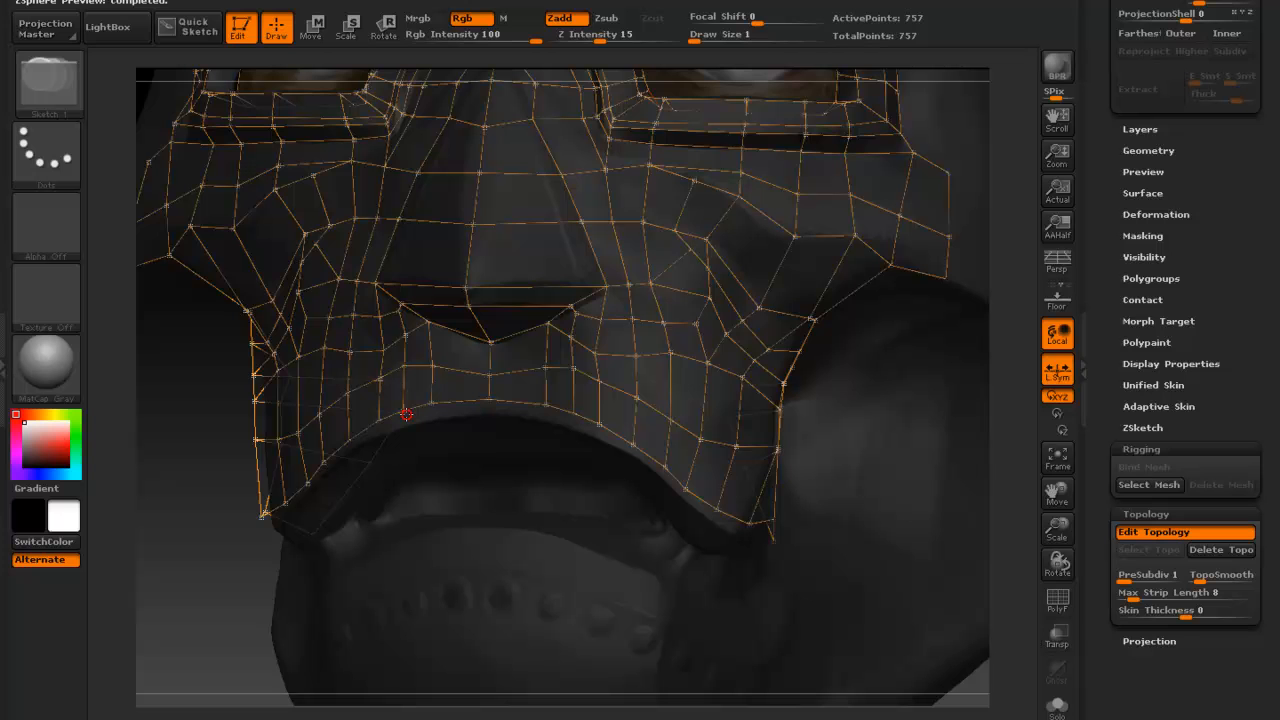
click(489, 398)
drag(207, 559, 225, 515)
click(489, 416)
click(546, 418)
click(547, 402)
click(577, 423)
click(576, 407)
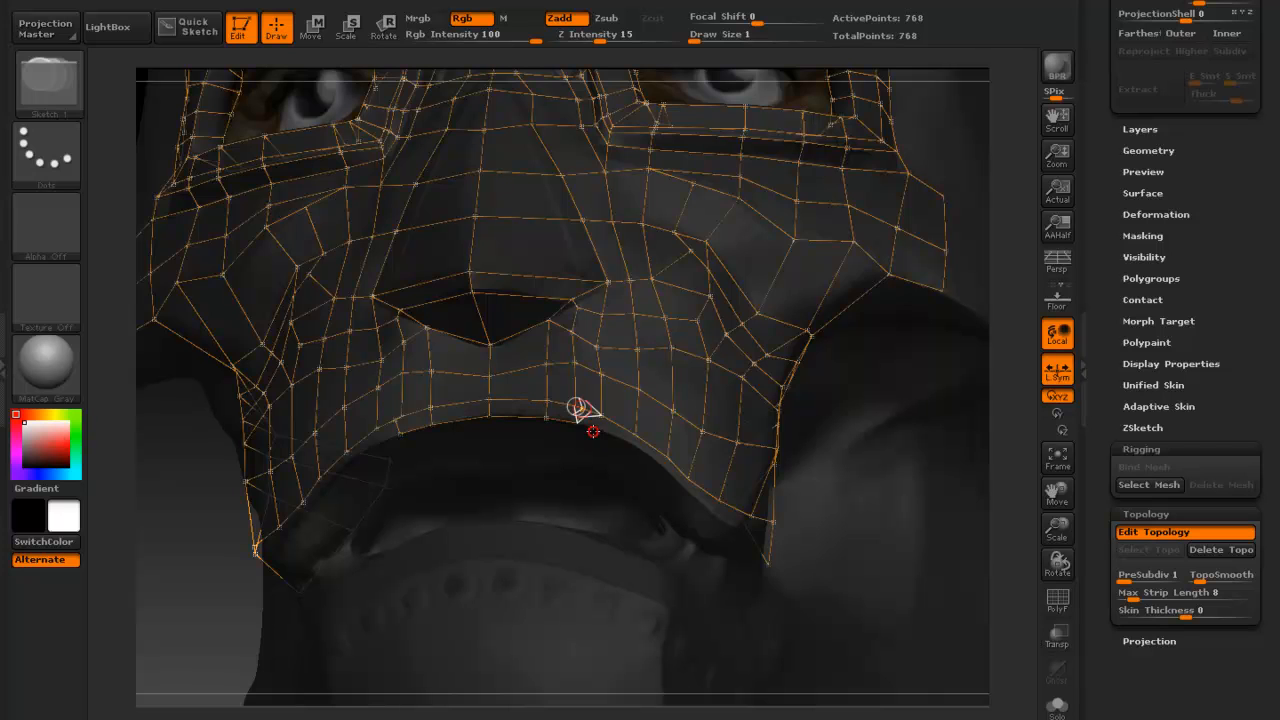
key(ctrl+z)
Continue the narrow lip edge strip outward along the curve of the mouth opening.
alt+drag(1013, 500, 1008, 630)
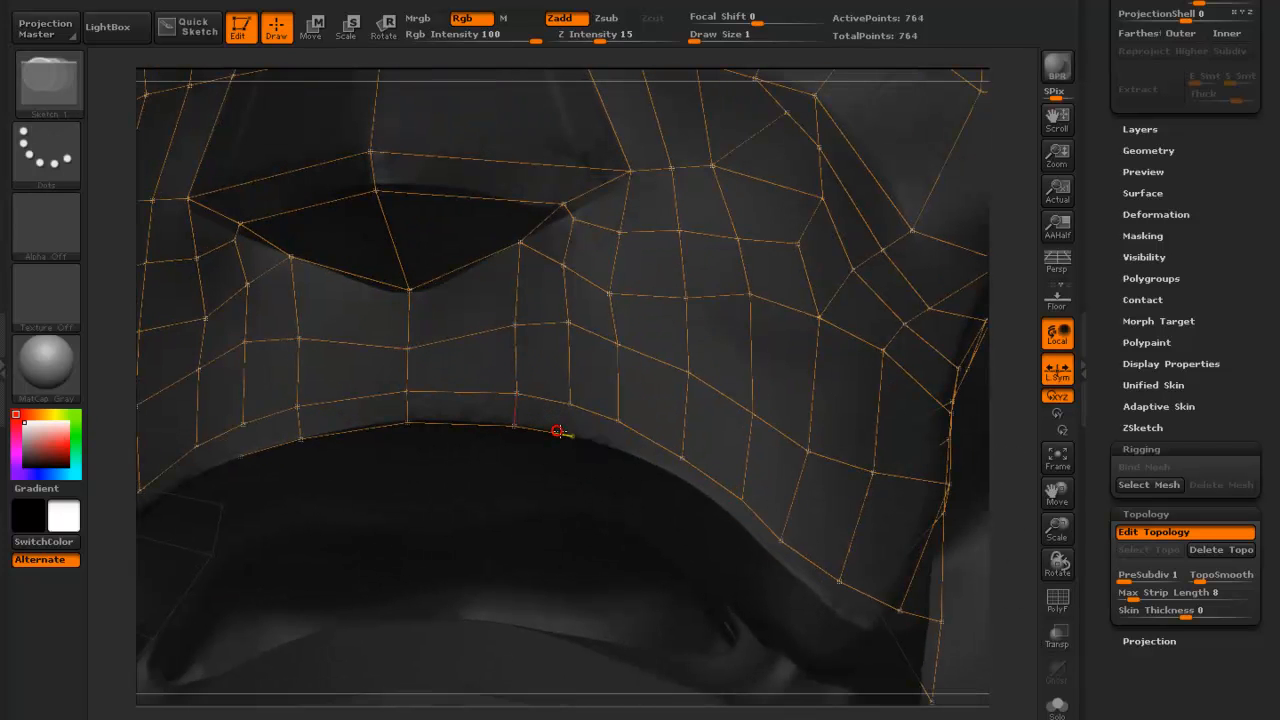
click(570, 403)
click(617, 451)
click(618, 421)
click(675, 475)
click(683, 461)
click(726, 515)
click(742, 501)
Extend the narrow lip edge strip down to the mouth corner and around its outer end.
click(758, 555)
click(782, 544)
click(806, 590)
click(840, 584)
click(888, 637)
click(901, 611)
mouse_move(996, 663)
mouse_down()
mouse_move(1007, 667)
mouse_move(996, 660)
mouse_up()
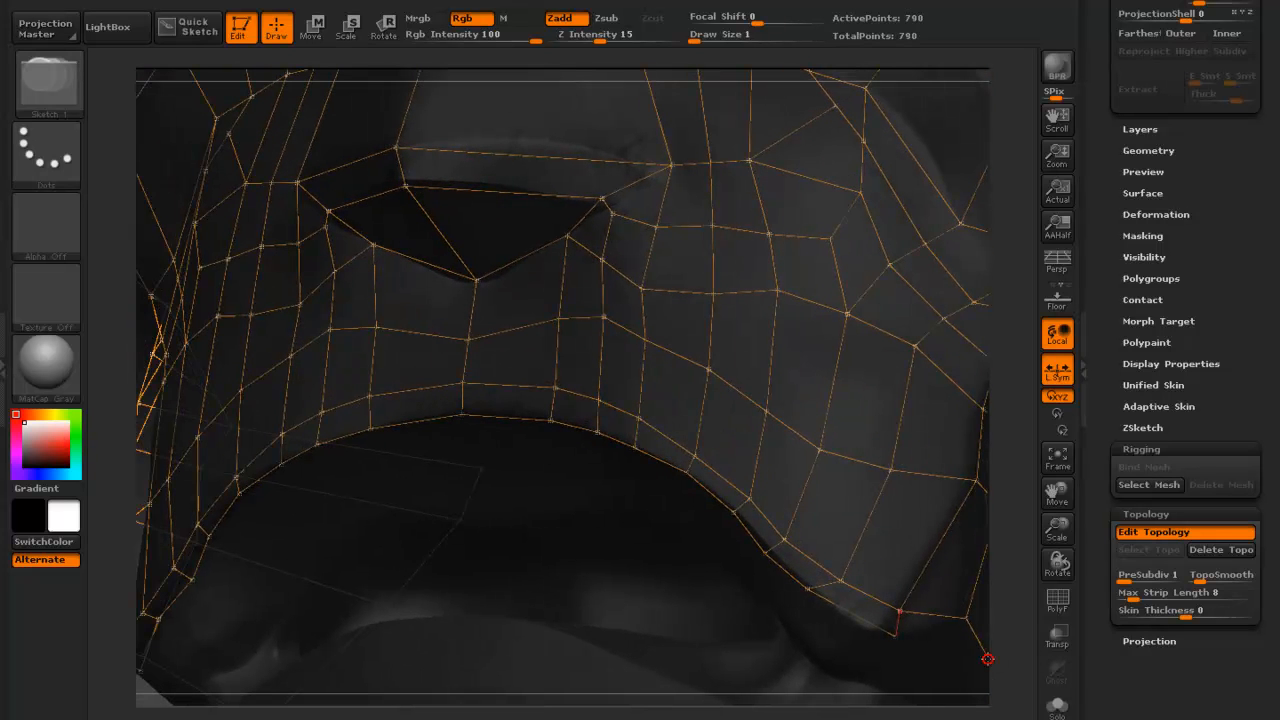
click(948, 642)
click(937, 670)
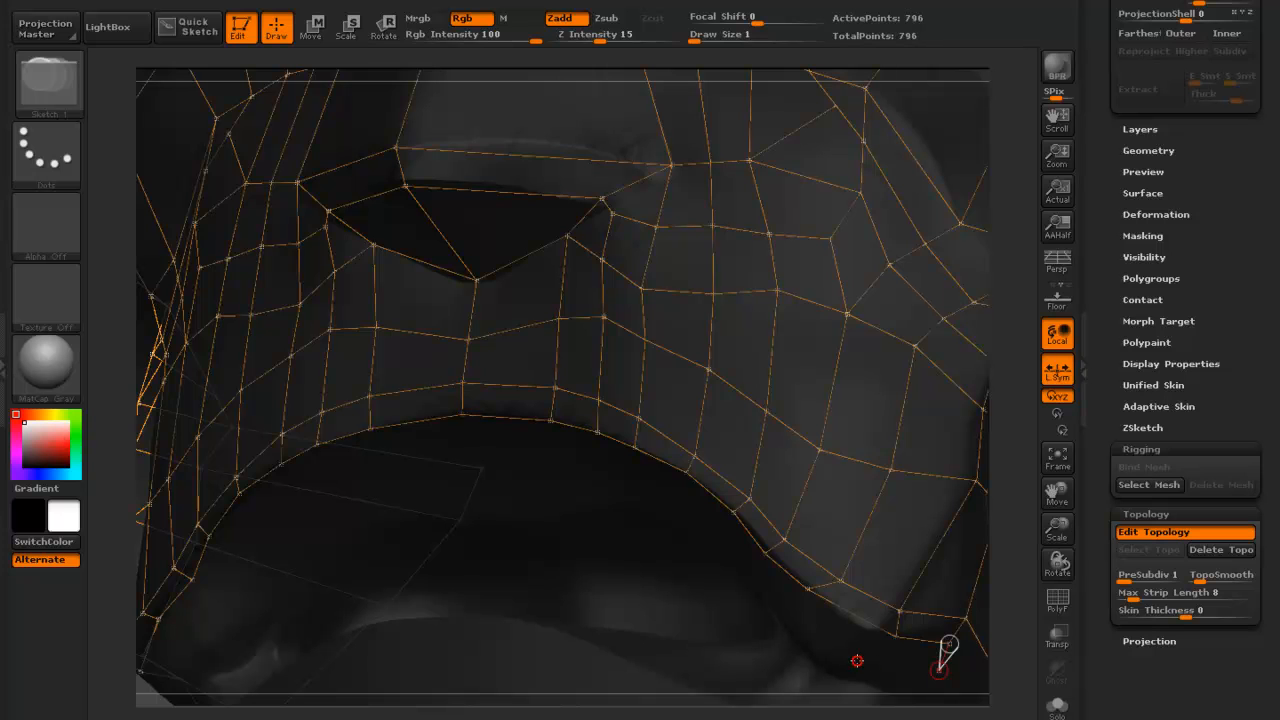
Begin a second, deeper row of quads under the lip edge at the mouth corner.
click(860, 677)
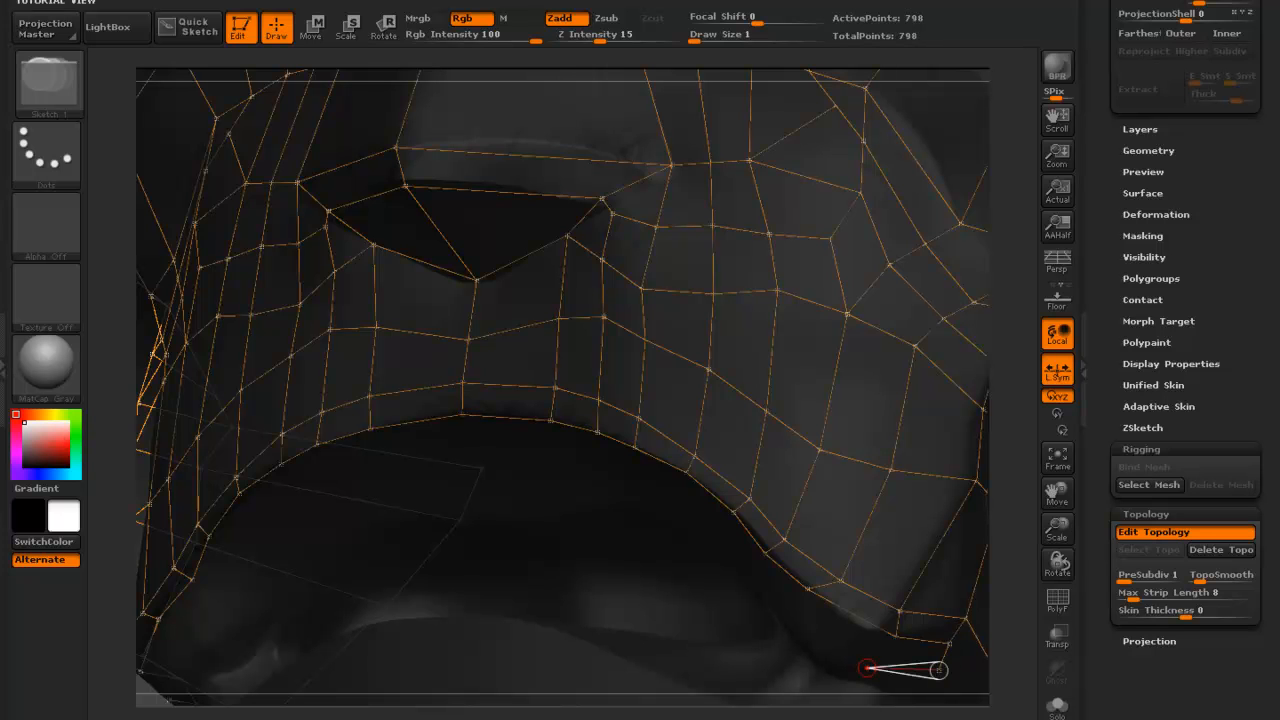
drag(750, 705, 800, 710)
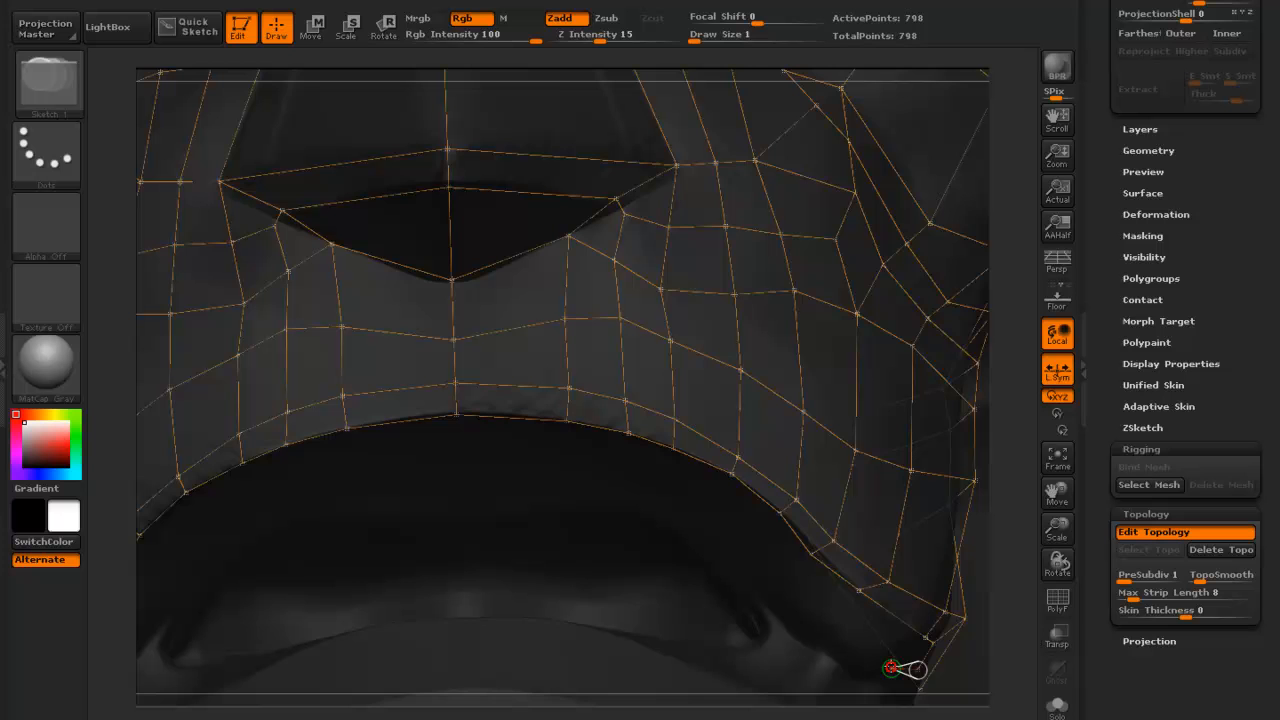
drag(1026, 674, 995, 674)
click(894, 672)
click(820, 625)
drag(1010, 667, 1032, 666)
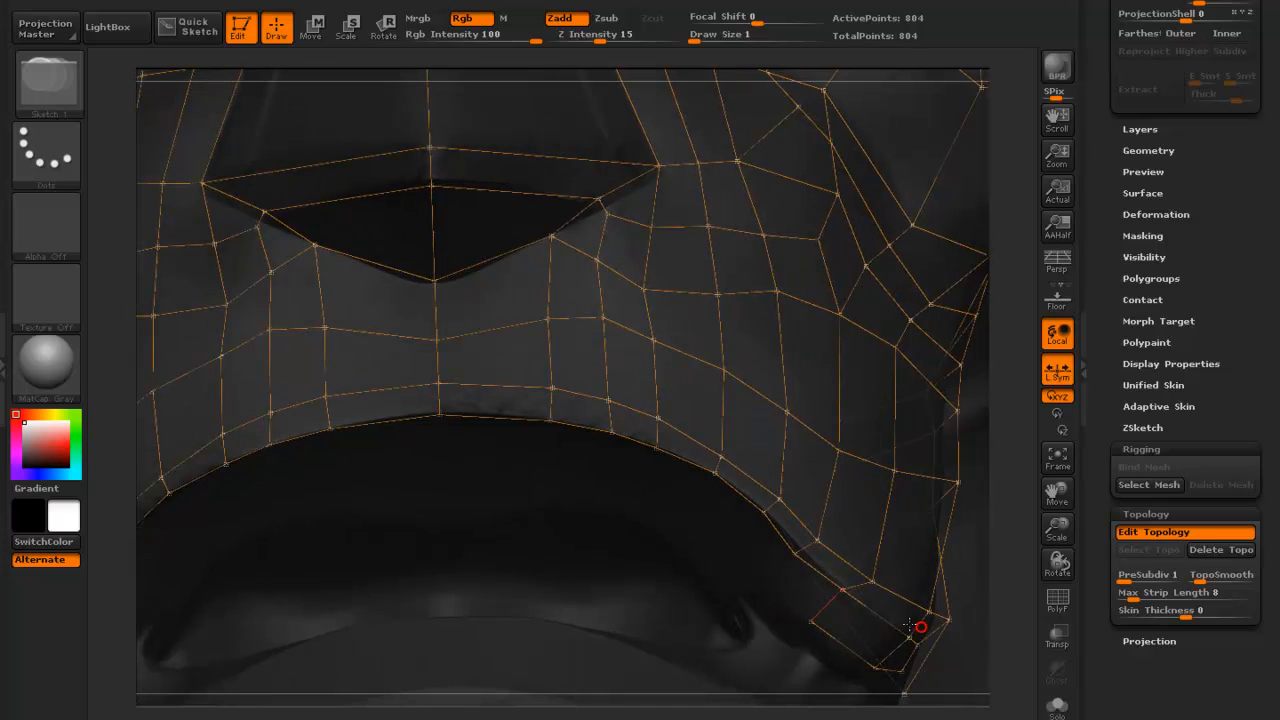
Continue the deeper row of quads under the lip edge from the mouth corner up along the curve.
click(811, 620)
click(766, 571)
click(795, 554)
click(767, 571)
click(726, 535)
click(763, 513)
click(680, 500)
click(714, 475)
Complete the deeper lip row with quads up to the centre line of the mask.
click(636, 484)
click(656, 448)
click(594, 475)
click(612, 433)
click(543, 469)
click(551, 419)
click(443, 468)
click(440, 414)
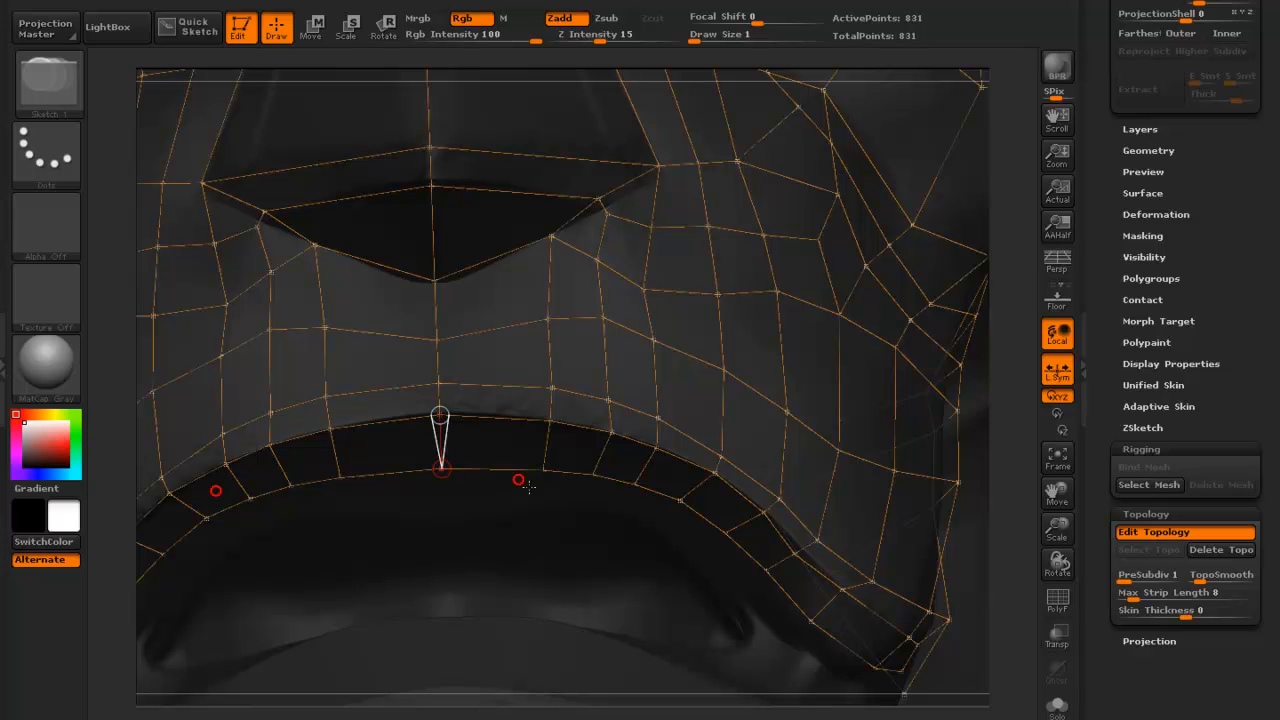
Preview the mask's skin with its polygon wireframe, inspect the edge flow, and return to topology editing.
key(a)
alt+drag(1009, 675, 994, 383)
drag(900, 556, 837, 569)
click(1057, 600)
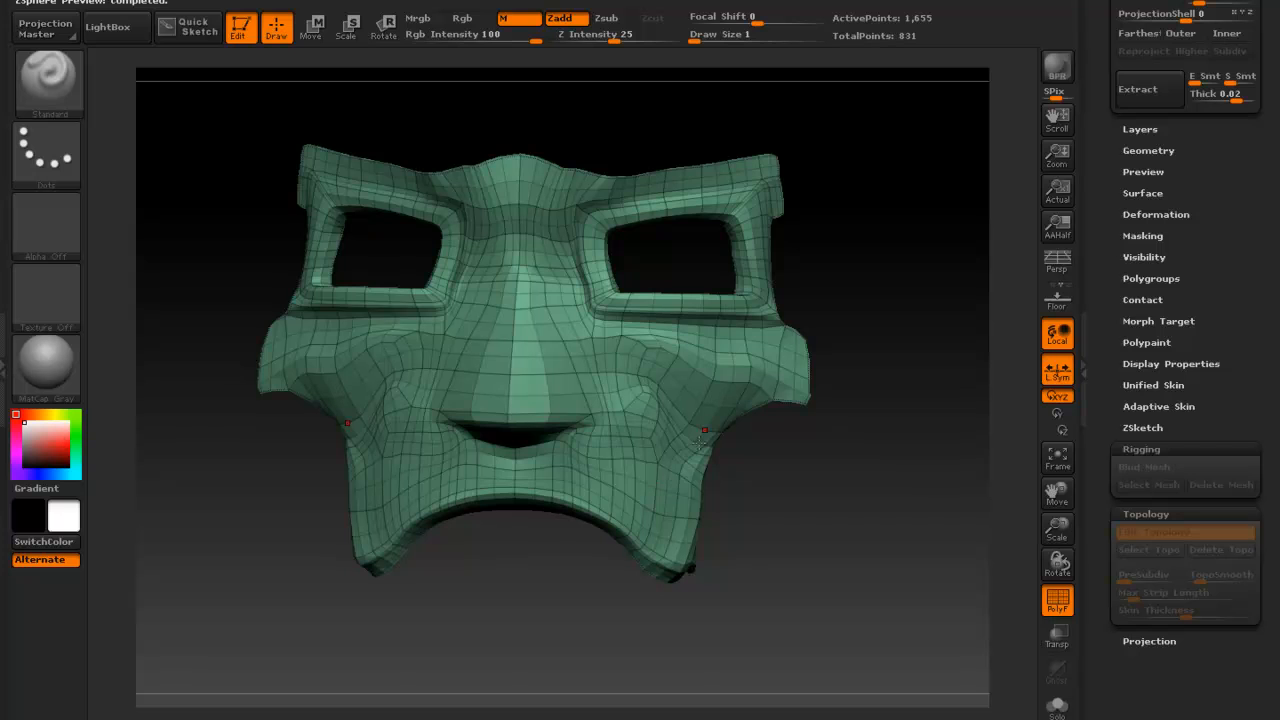
drag(960, 589, 921, 583)
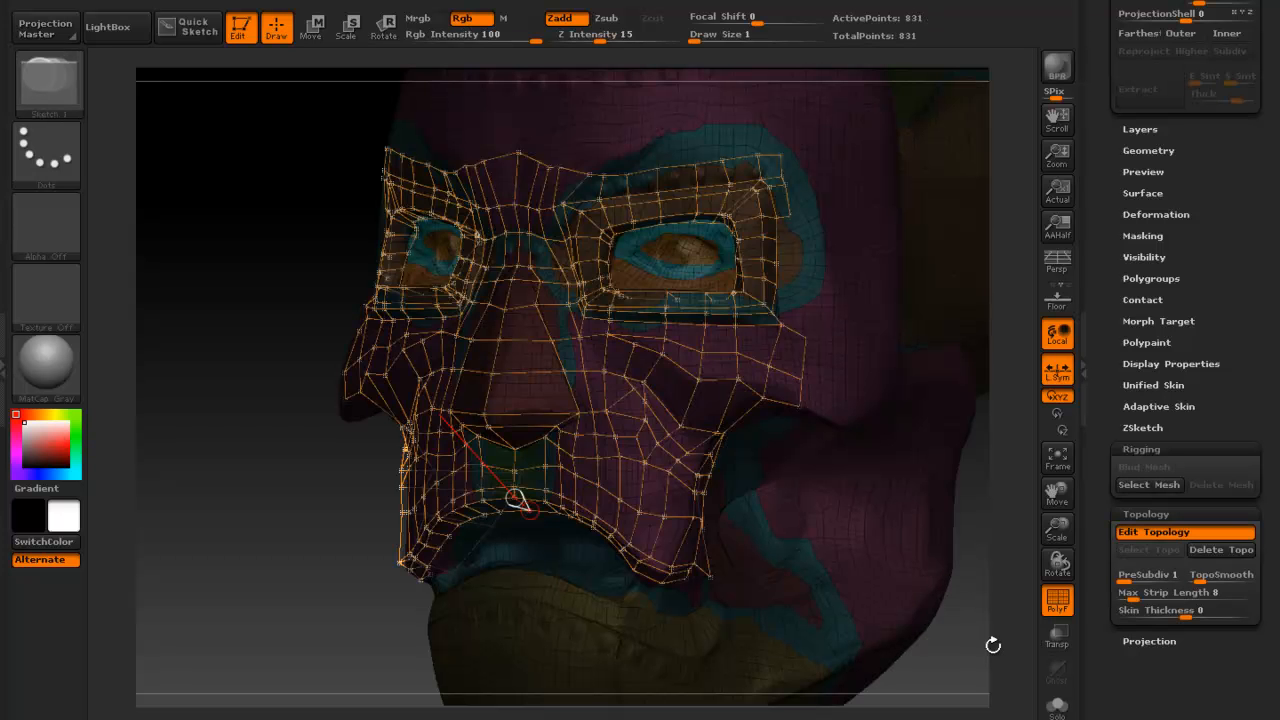
alt+drag(993, 645, 1056, 605)
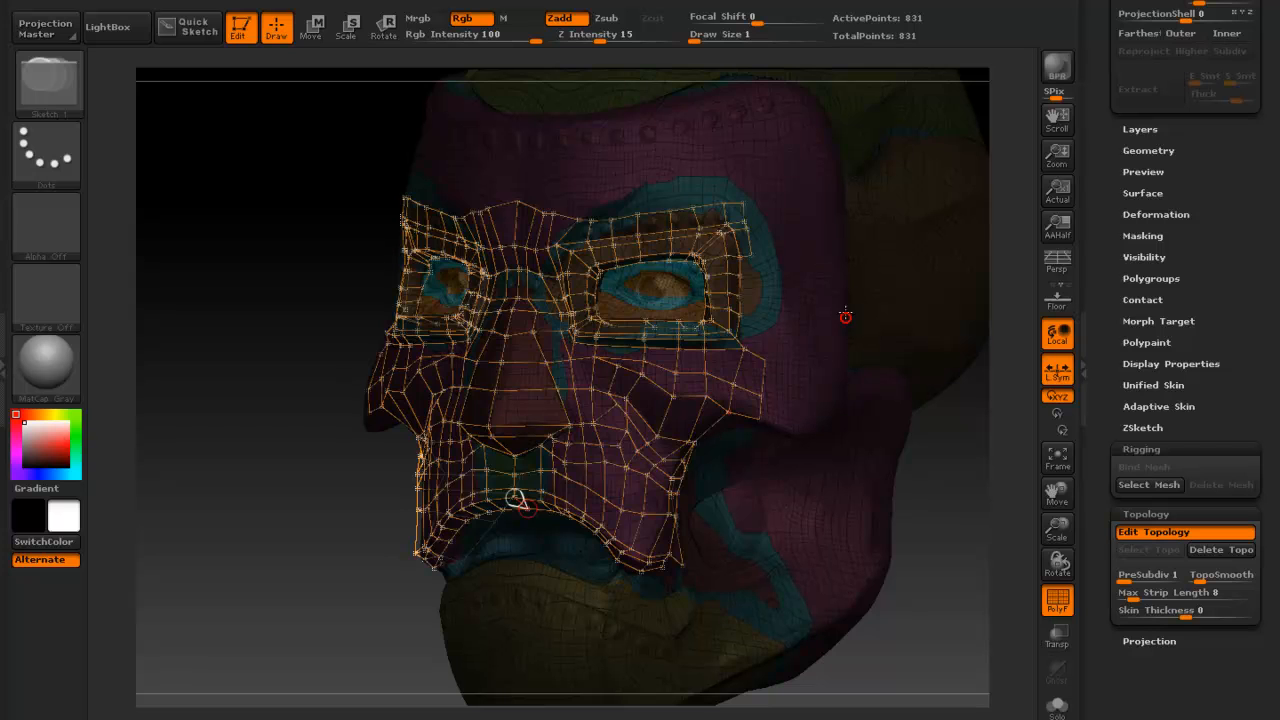
Hide the polygon wireframe, enable perspective view, and preview the mask's skin from a slight angle.
key(a)
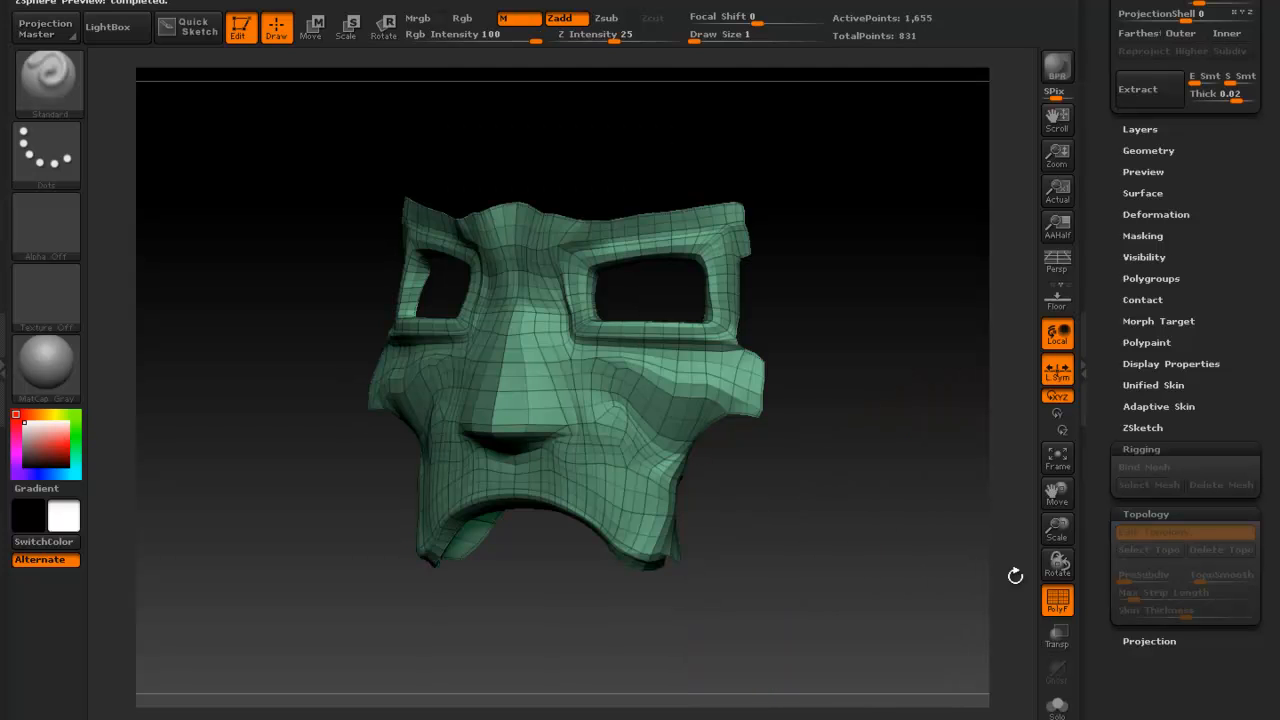
key(shift+f)
key(a)
drag(964, 656, 905, 600)
click(1057, 262)
key(a)
key(a)
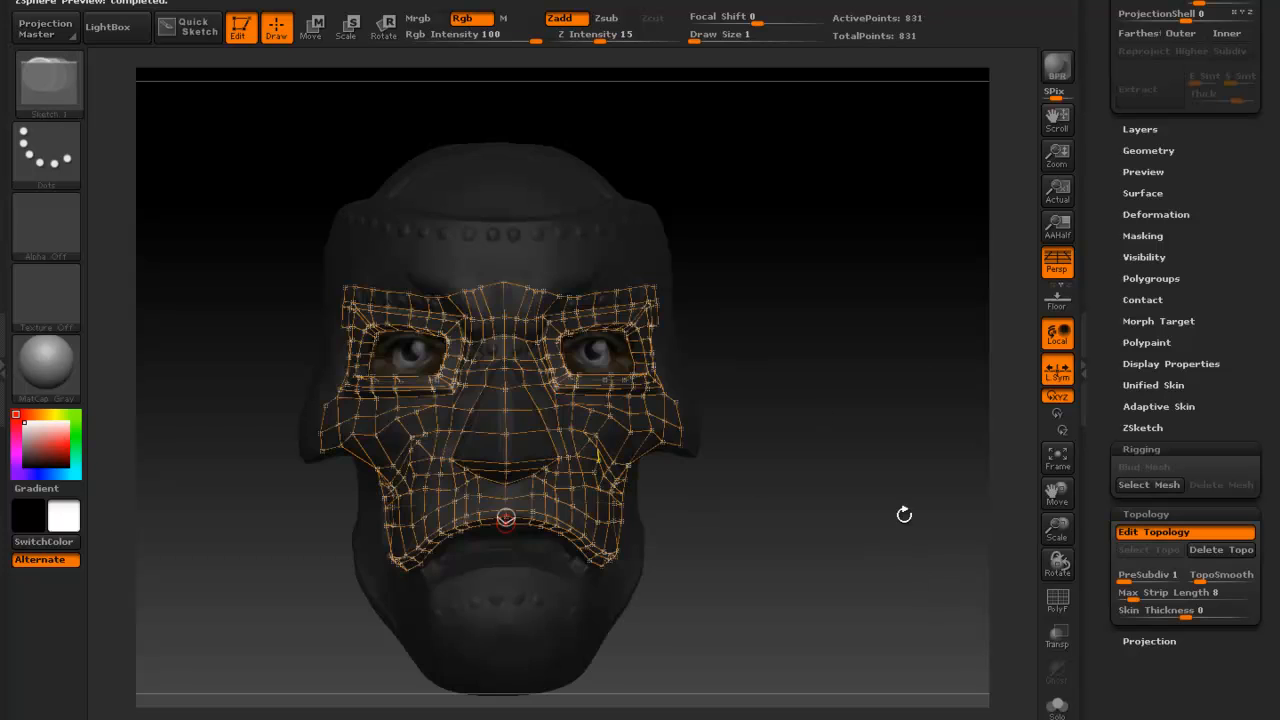
drag(890, 522, 816, 532)
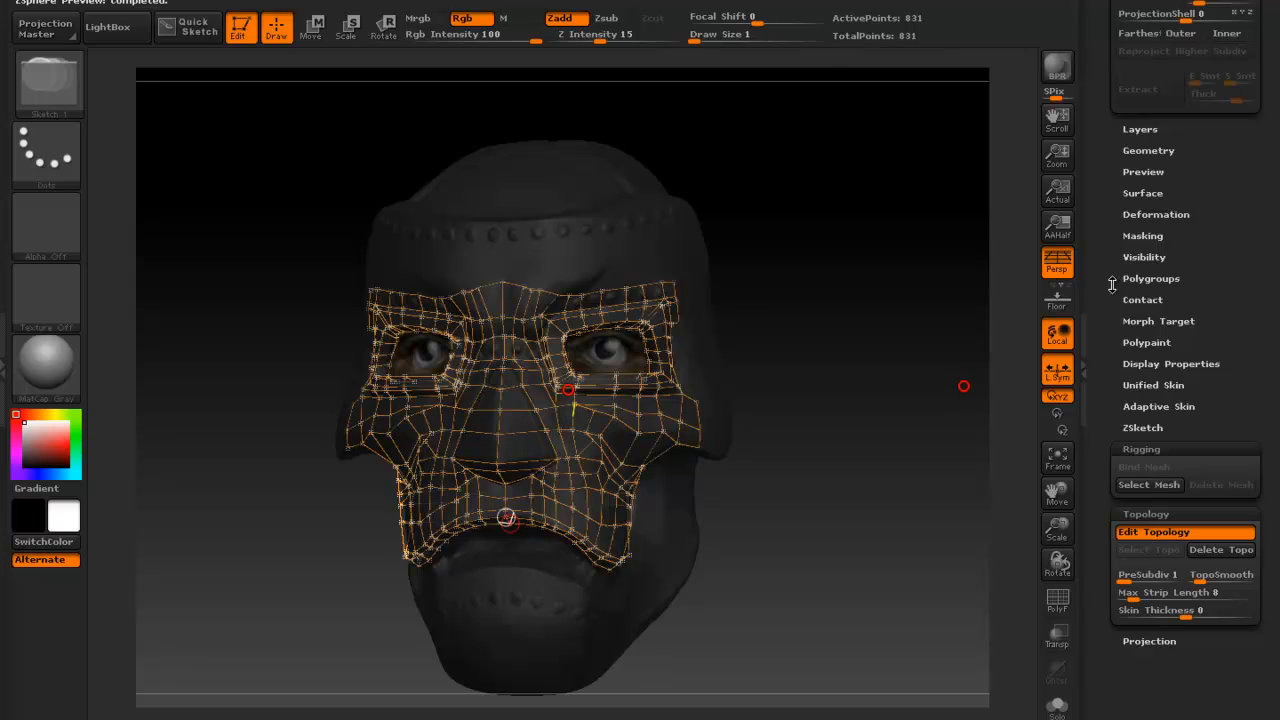
key(a)
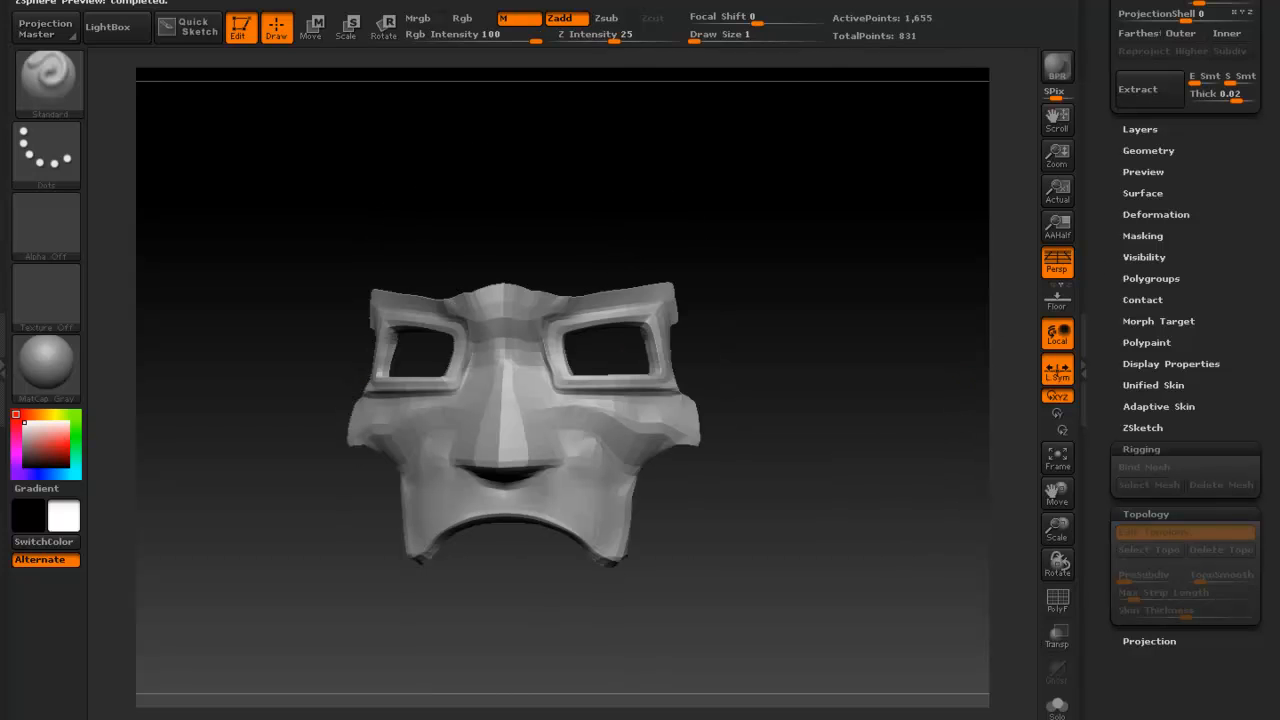